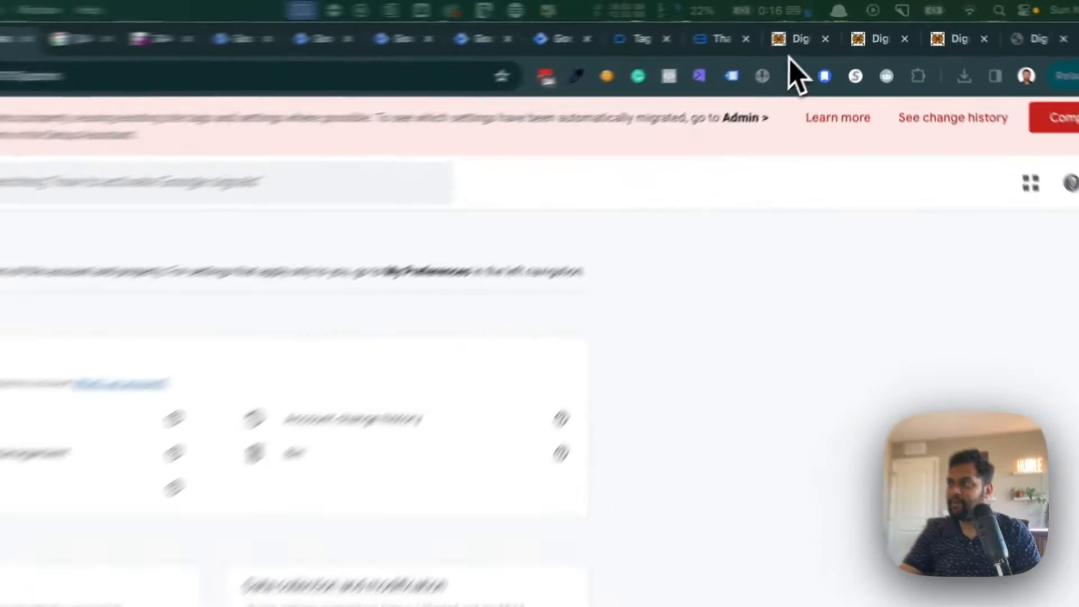
- Switch to Tag Assistant and inspect the two latest File Download events recorded for the thank-you page
click(824, 27)
click(781, 28)
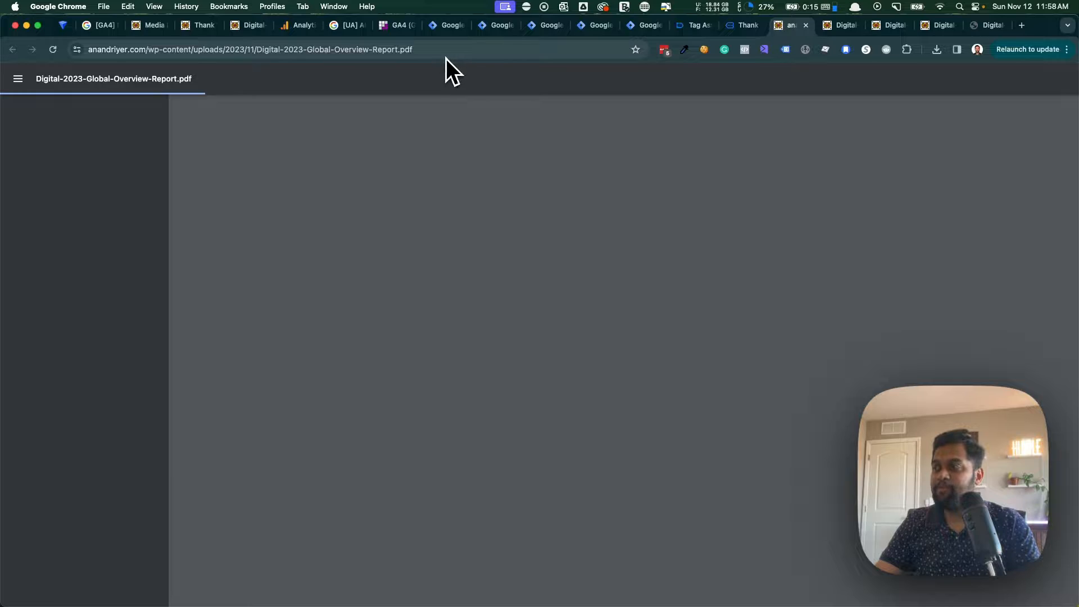
click(736, 26)
click(681, 29)
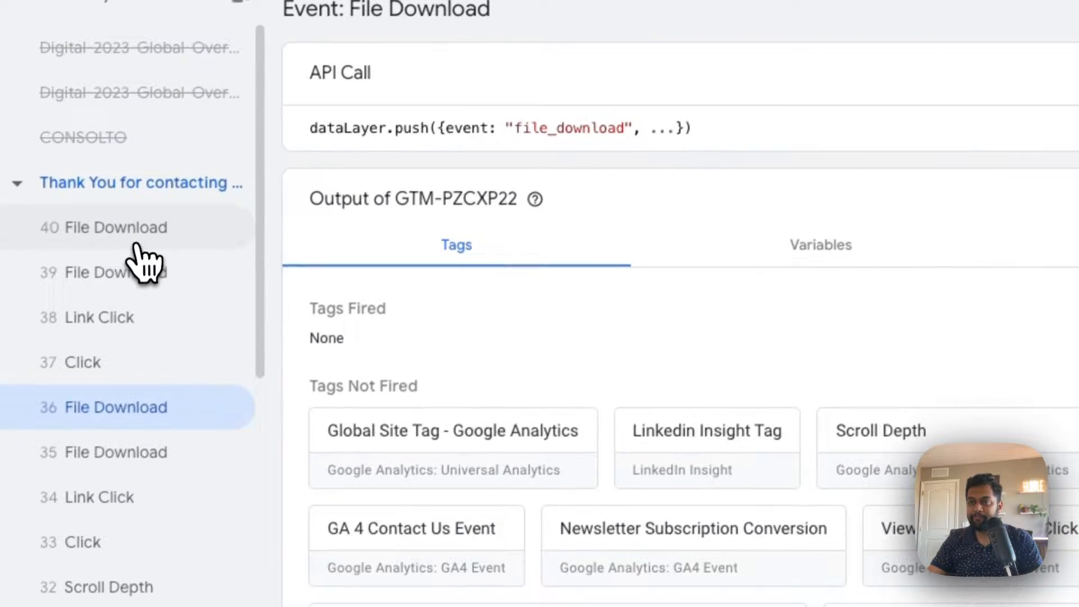
click(139, 230)
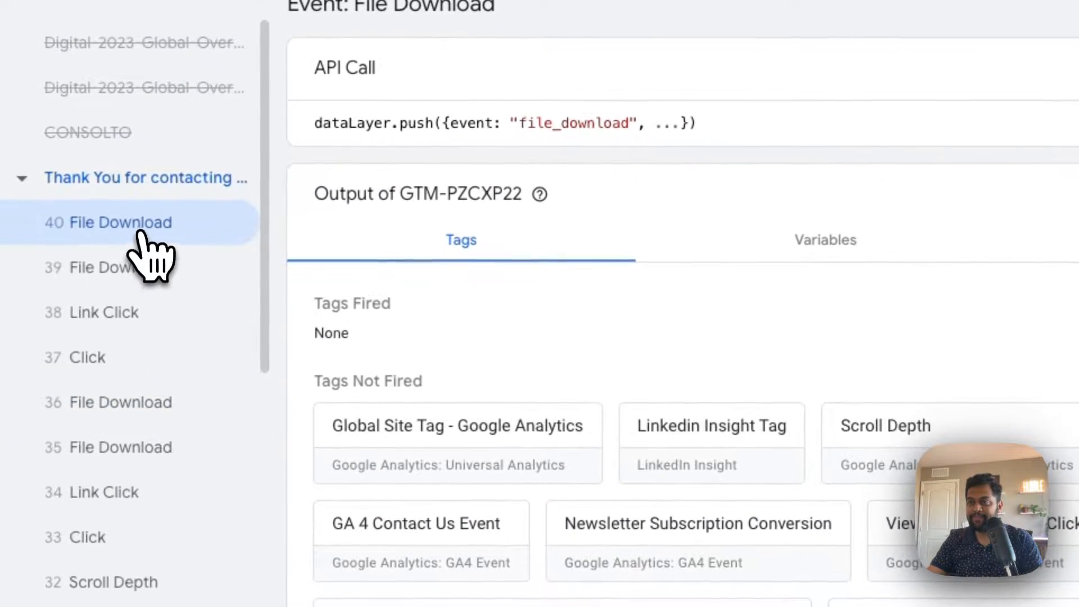
click(127, 266)
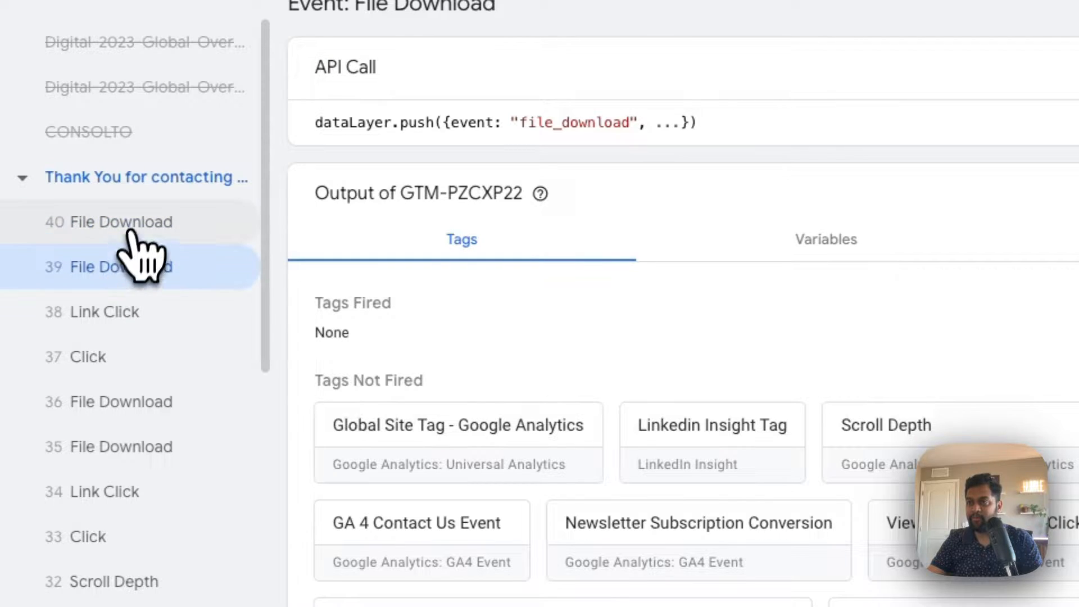
click(132, 234)
- Switch to Google Analytics and open the latest file_download event in DebugView to view its parameters
click(617, 56)
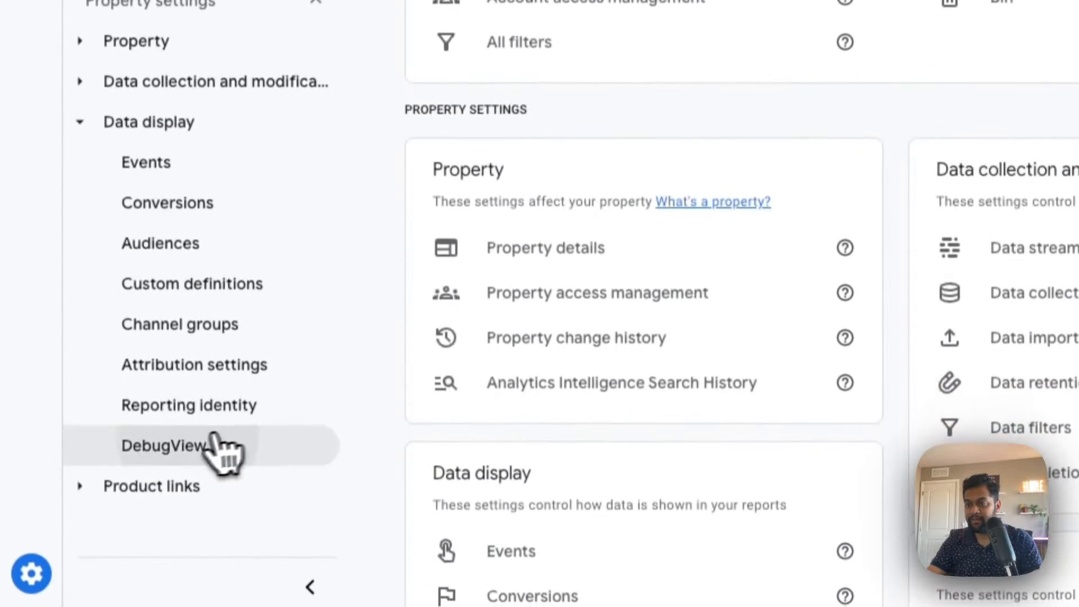
click(217, 444)
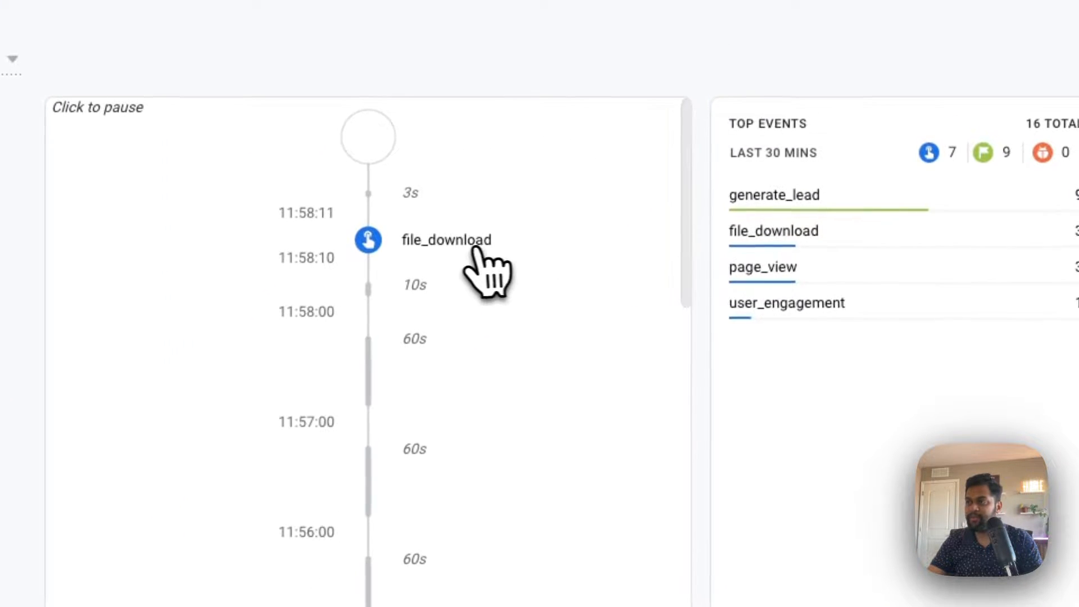
click(443, 243)
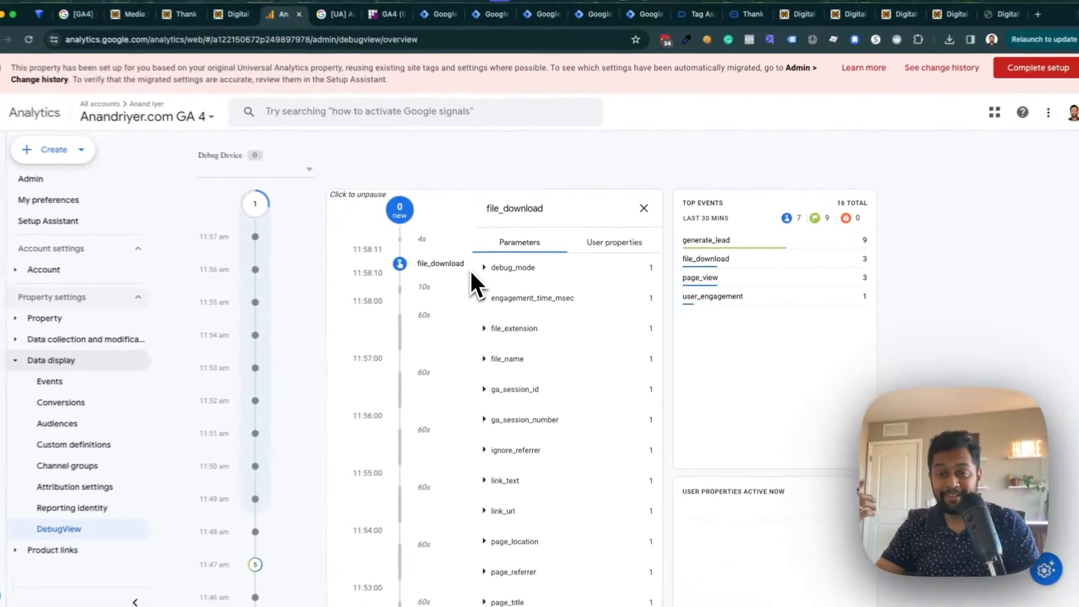
scroll(555, 338, down, 1)
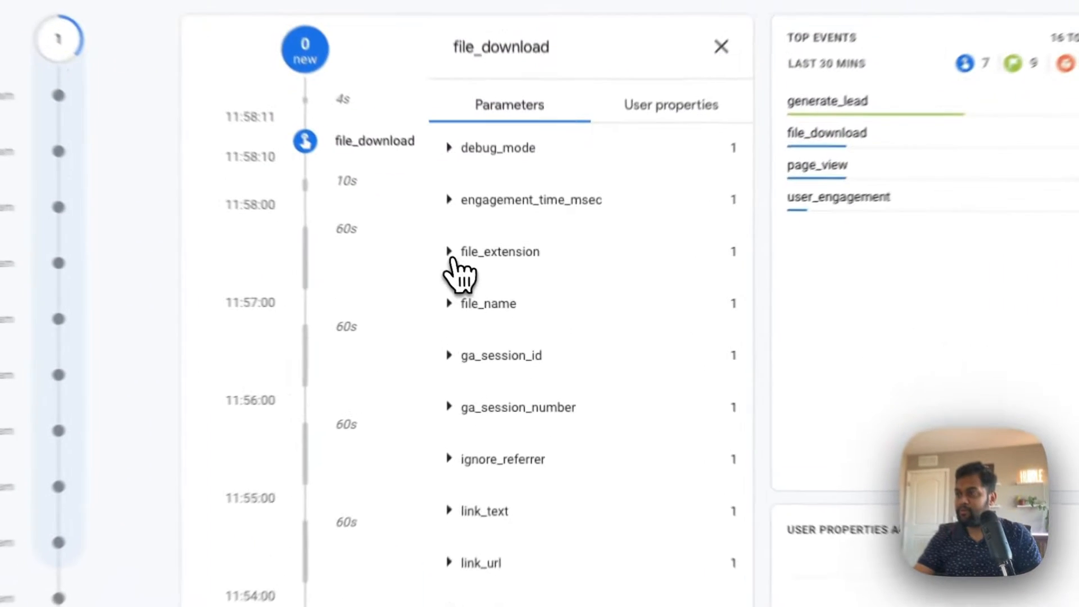
- Examine the file_download event's file_extension, file_name, link_text and link_url parameter values
click(491, 290)
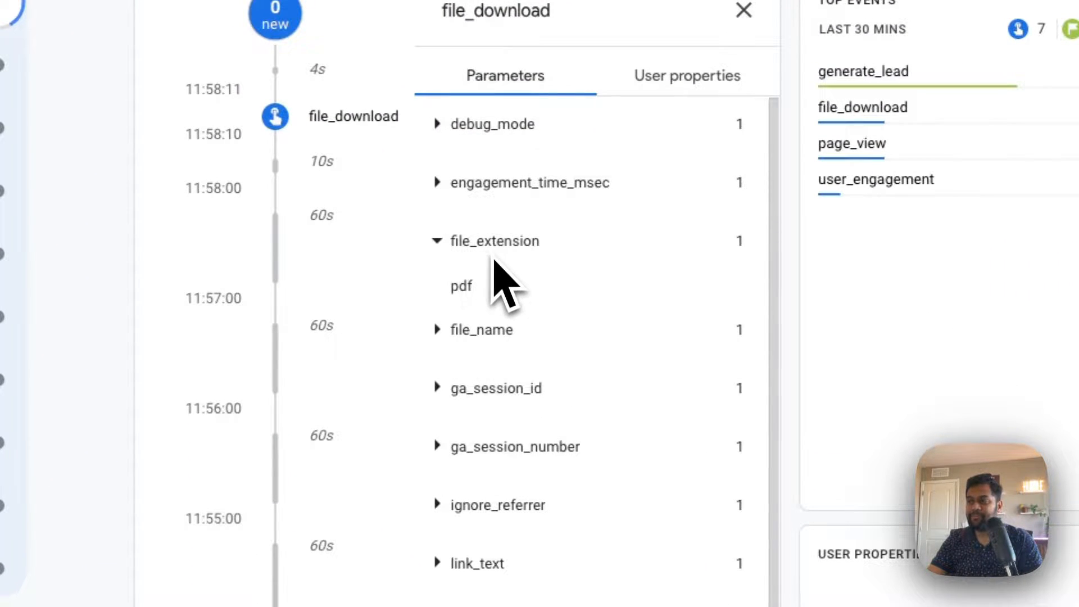
click(465, 330)
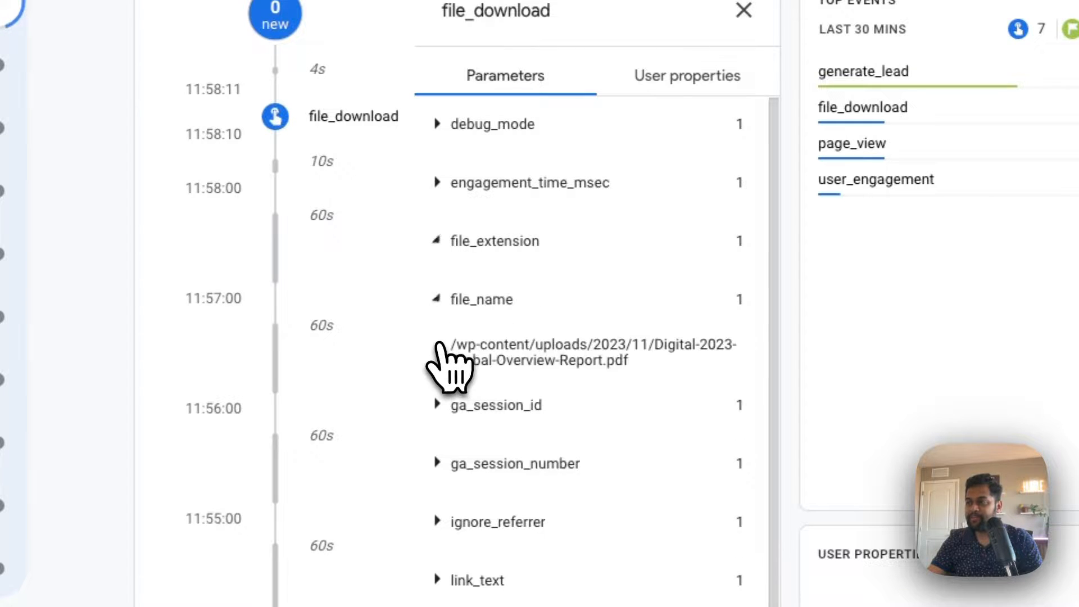
drag(624, 363, 452, 348)
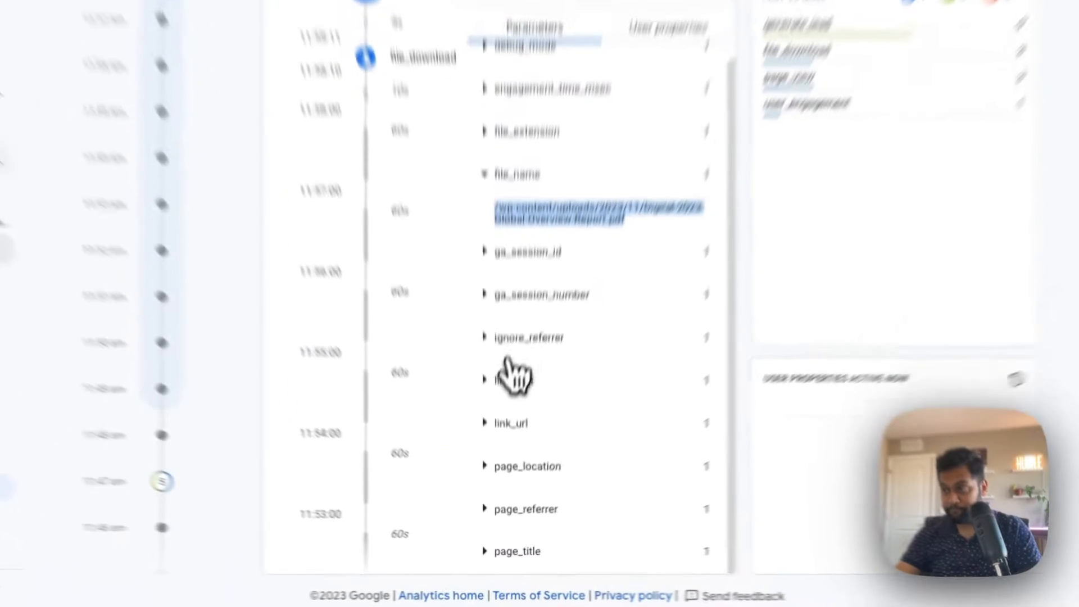
click(508, 456)
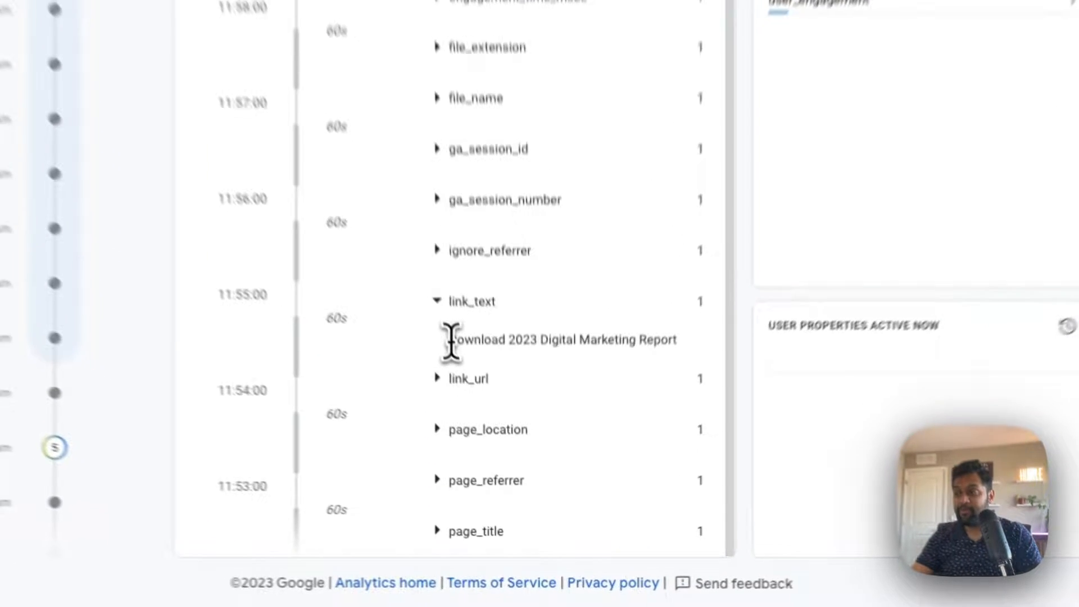
drag(496, 454, 627, 457)
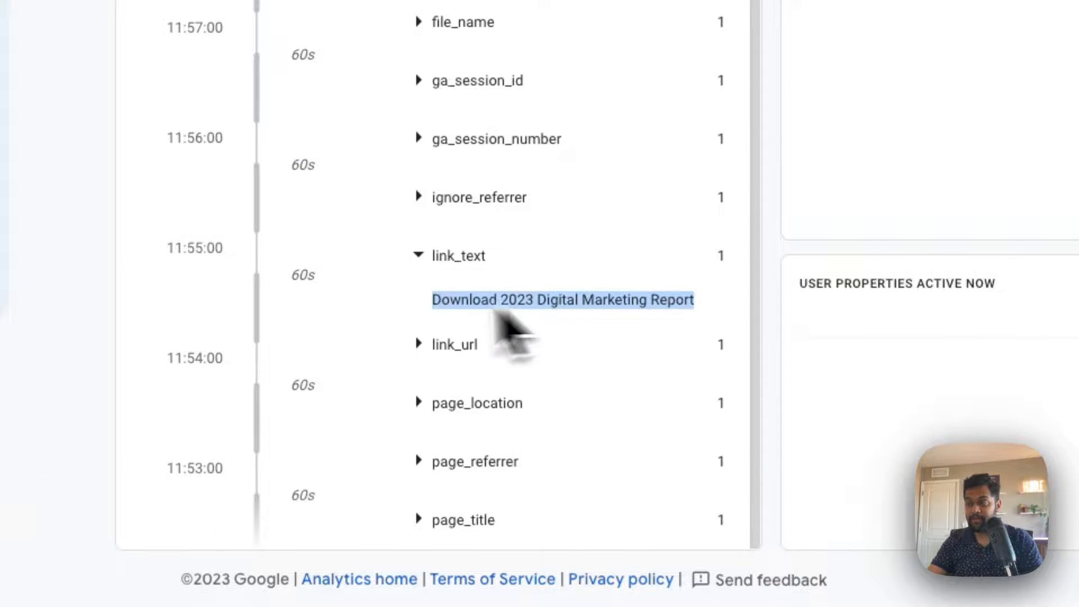
click(441, 345)
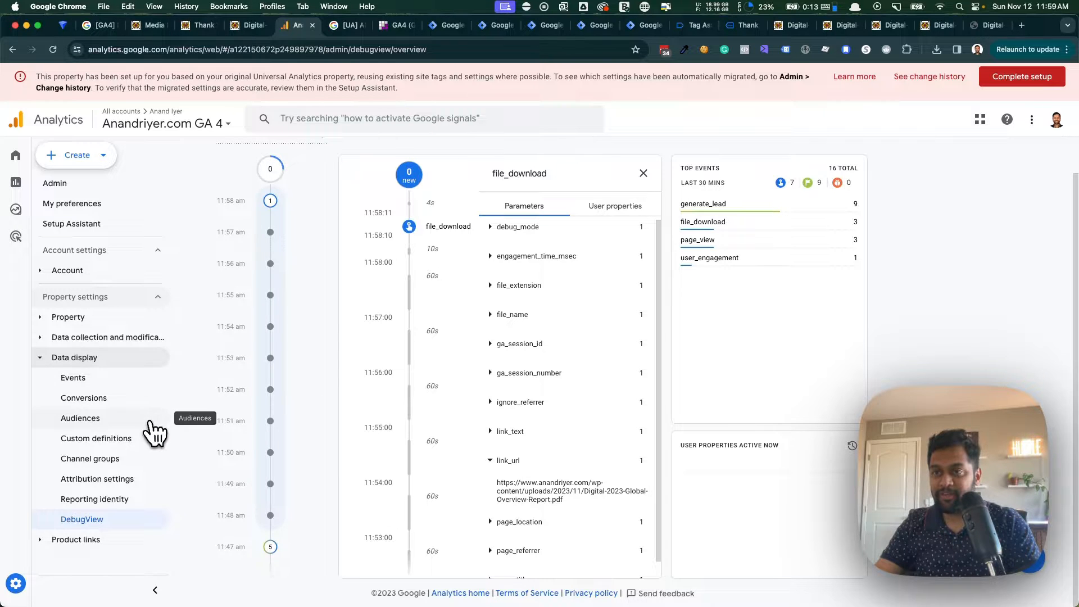
- Open the website's web stream details from the property's data streams in the Admin settings
mouse_move(41, 272)
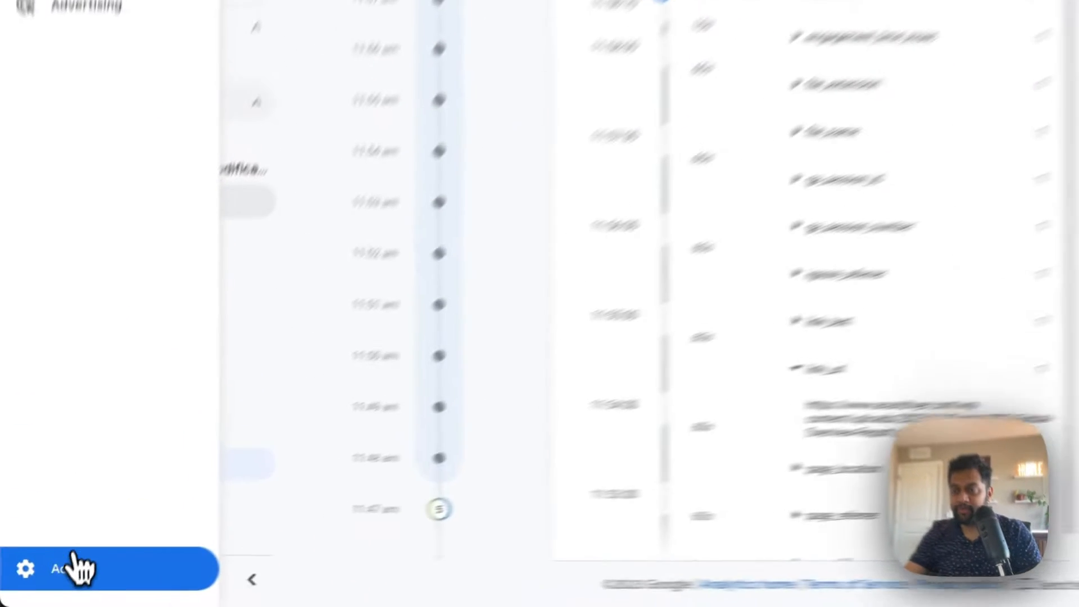
click(45, 582)
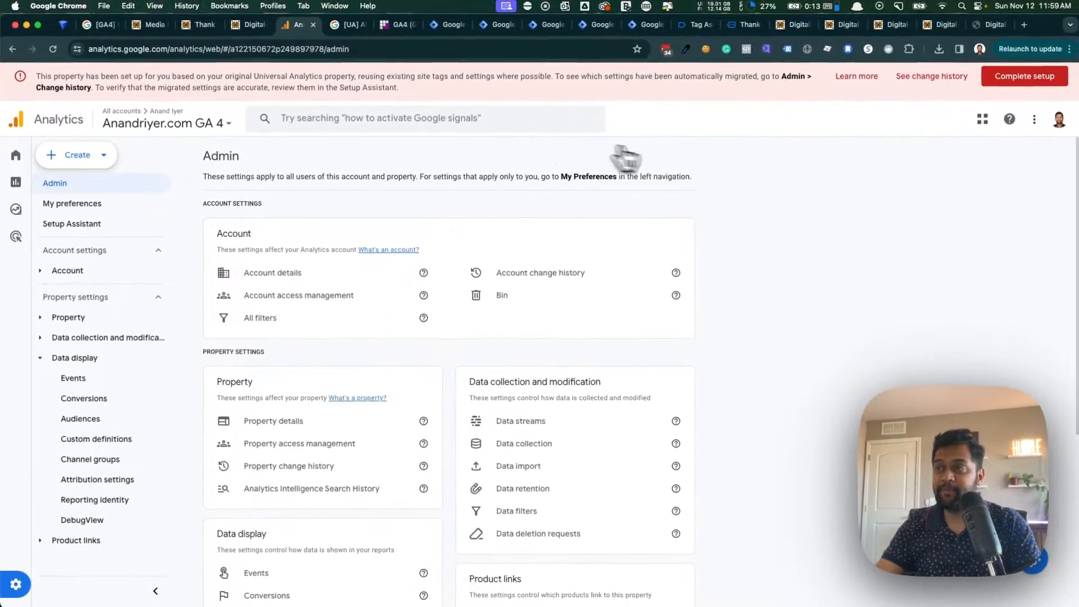
scroll(742, 448, down, 3)
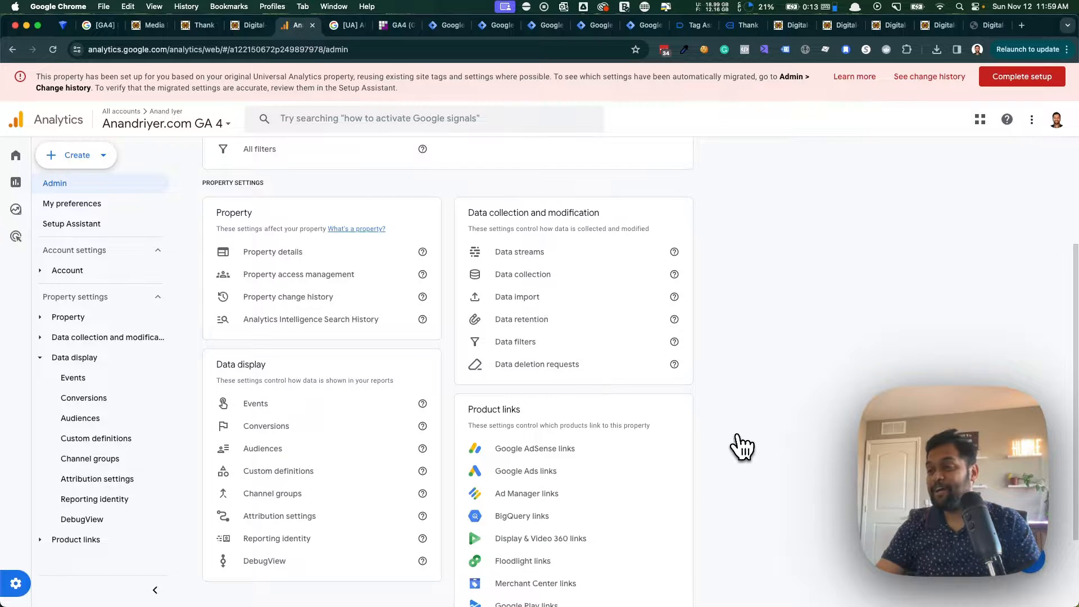
scroll(742, 449, down, 3)
scroll(742, 451, up, 3)
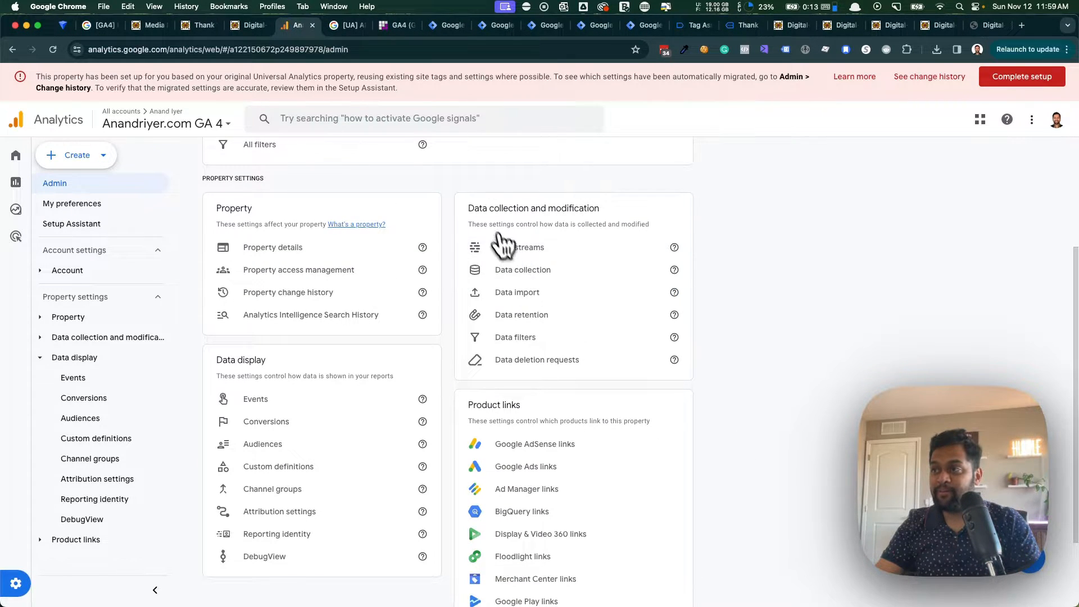
click(599, 239)
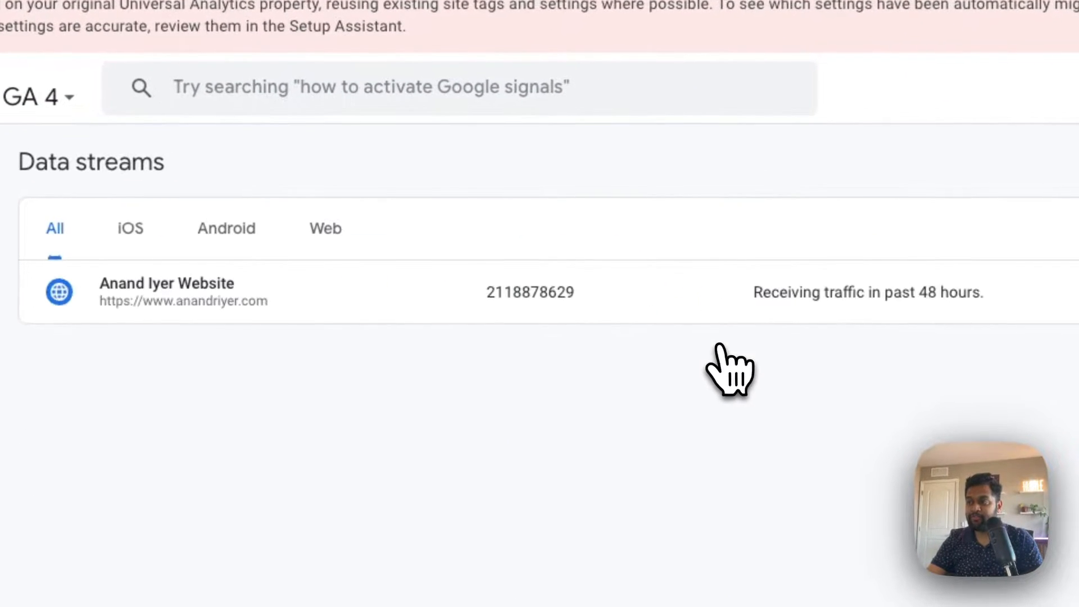
click(307, 314)
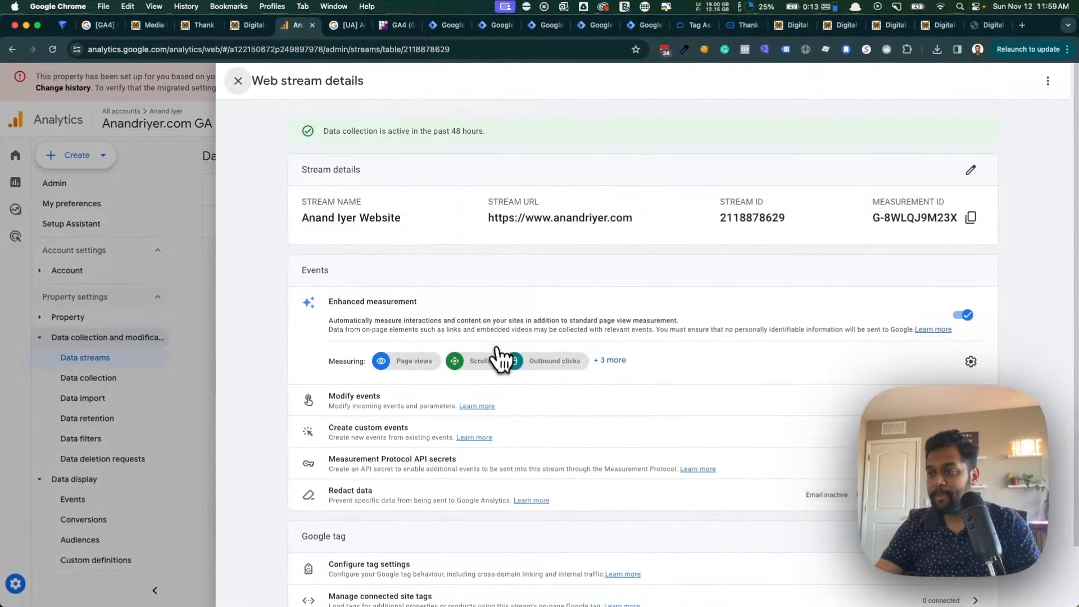
- Check the File downloads option in the stream's Enhanced measurement settings, closing them without changes
scroll(500, 362, down, 2)
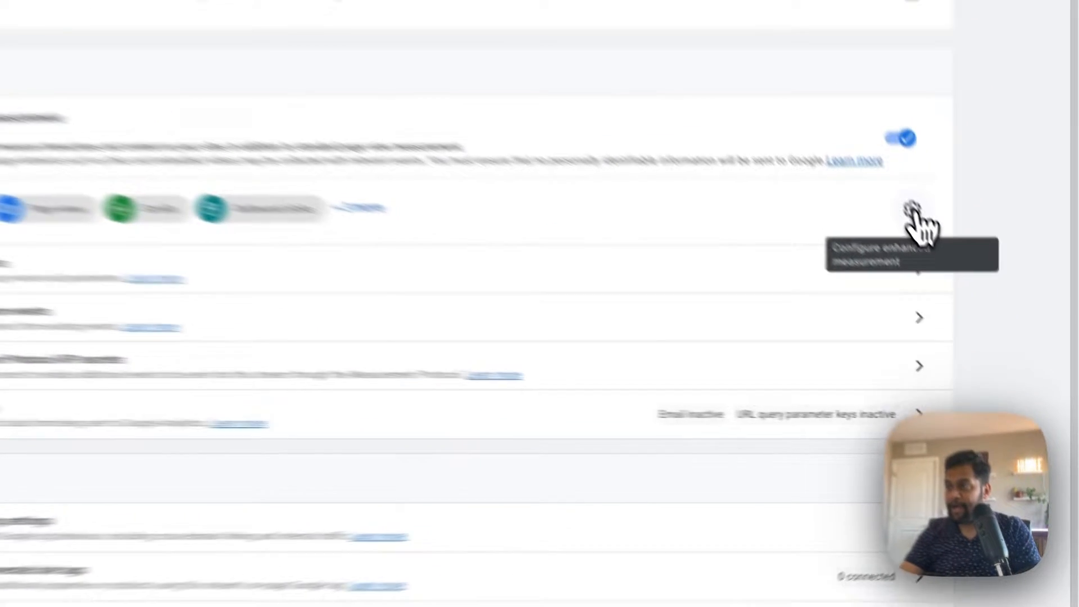
click(971, 294)
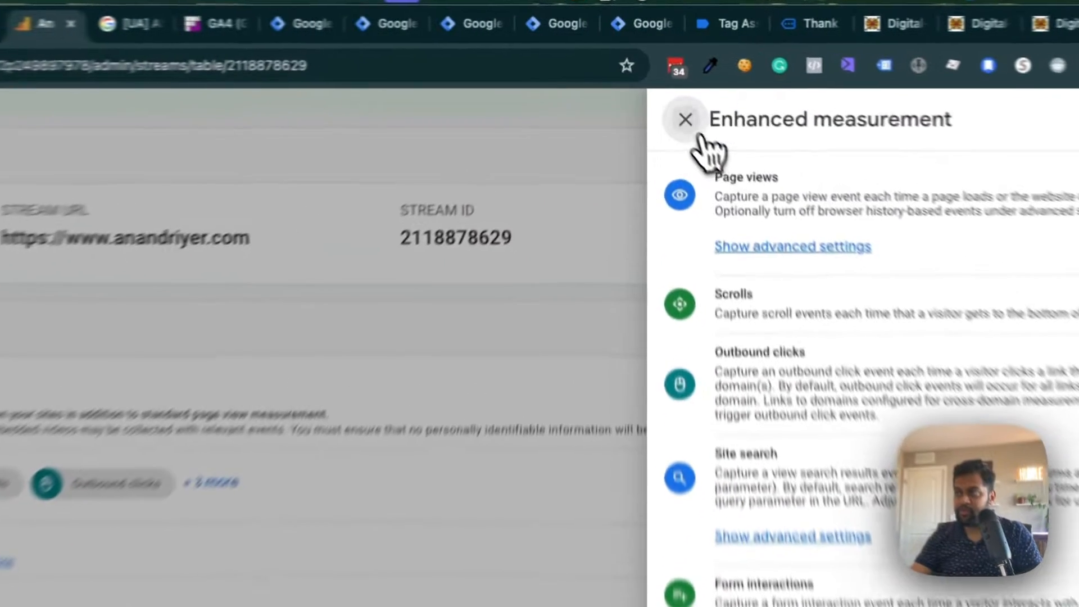
click(671, 80)
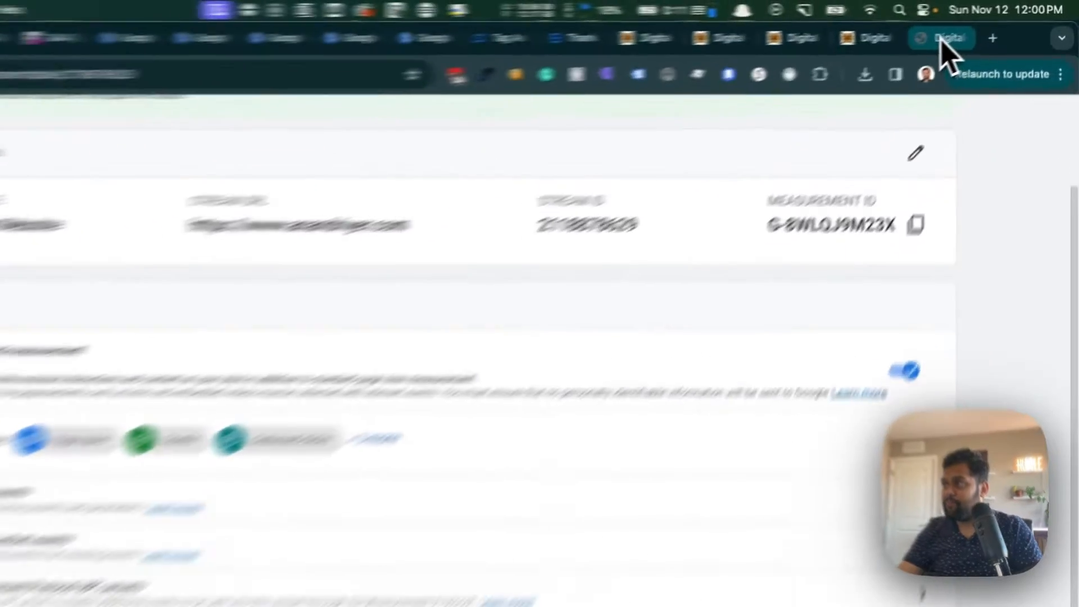
- Open the website's Google Tag Manager container in a new browser tab and go to its Variables page
click(990, 25)
click(971, 51)
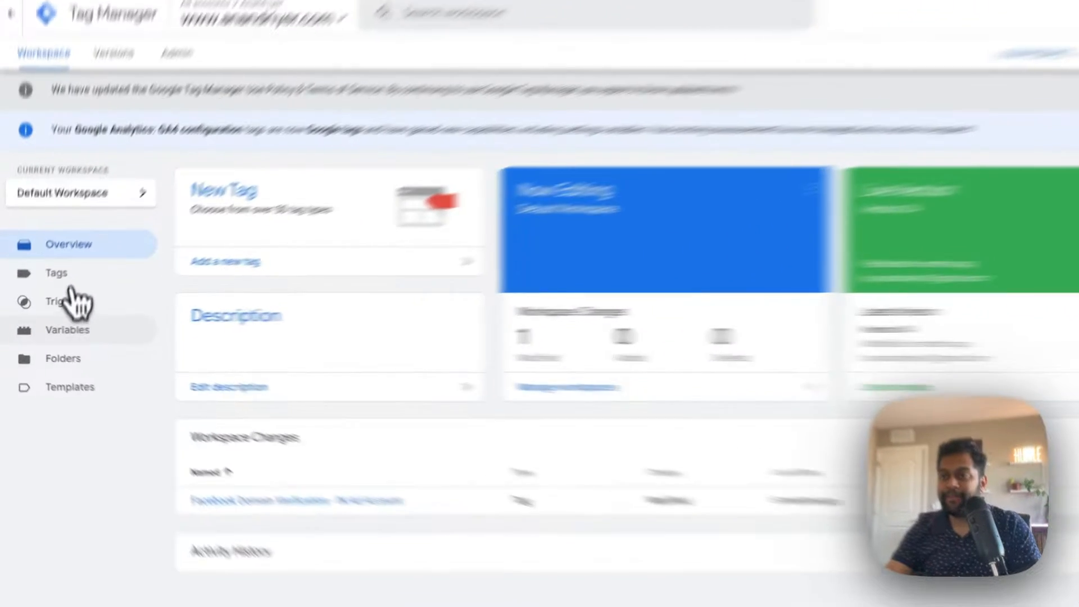
click(53, 337)
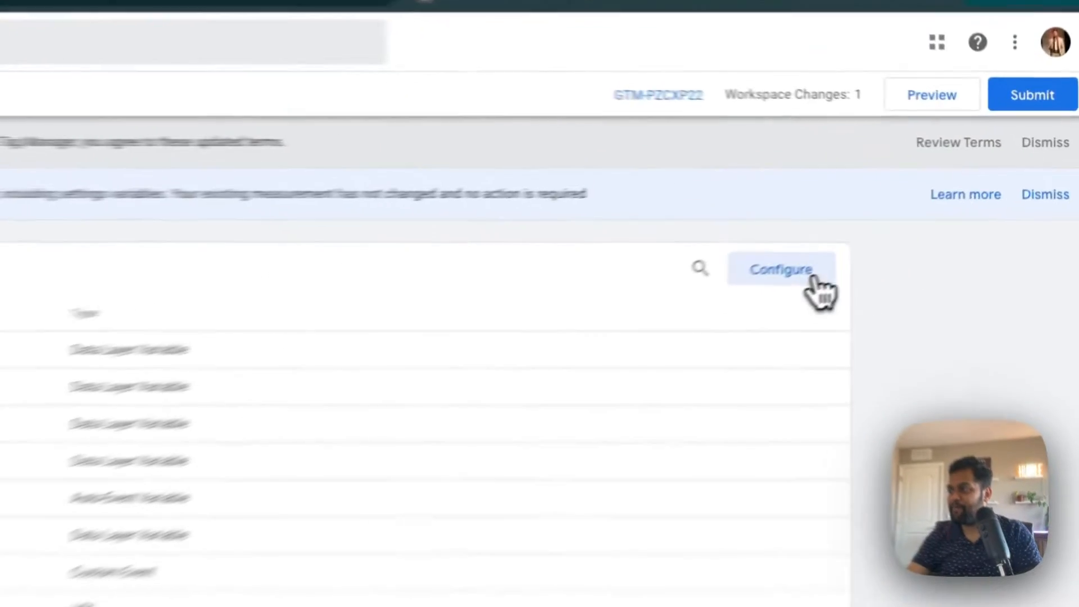
- Review which built-in variables are enabled, including Pages and Clicks, and close the configuration without changes
click(894, 223)
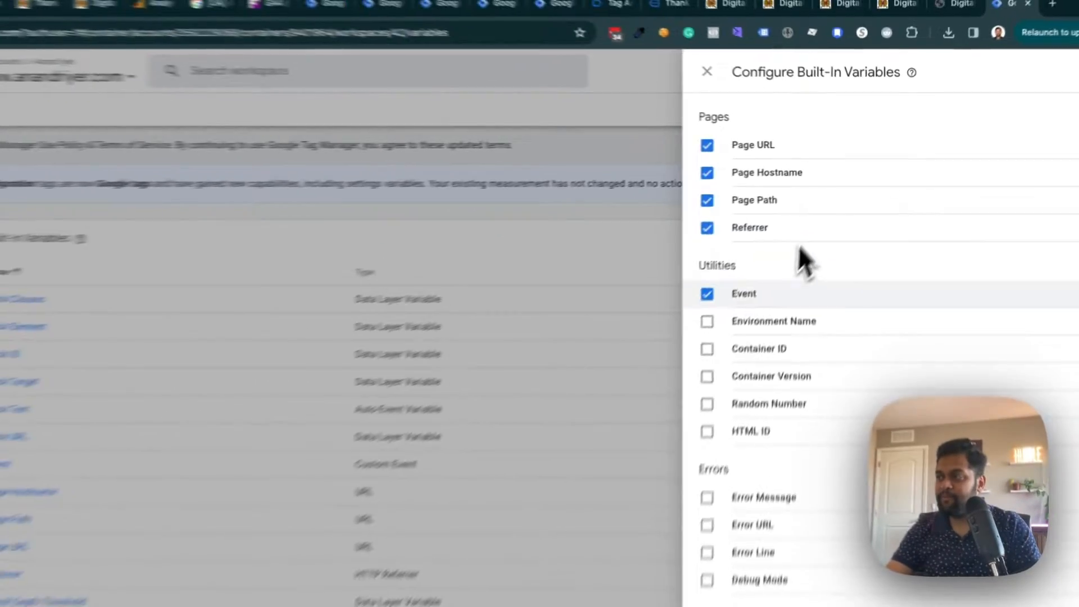
scroll(799, 247, down, 5)
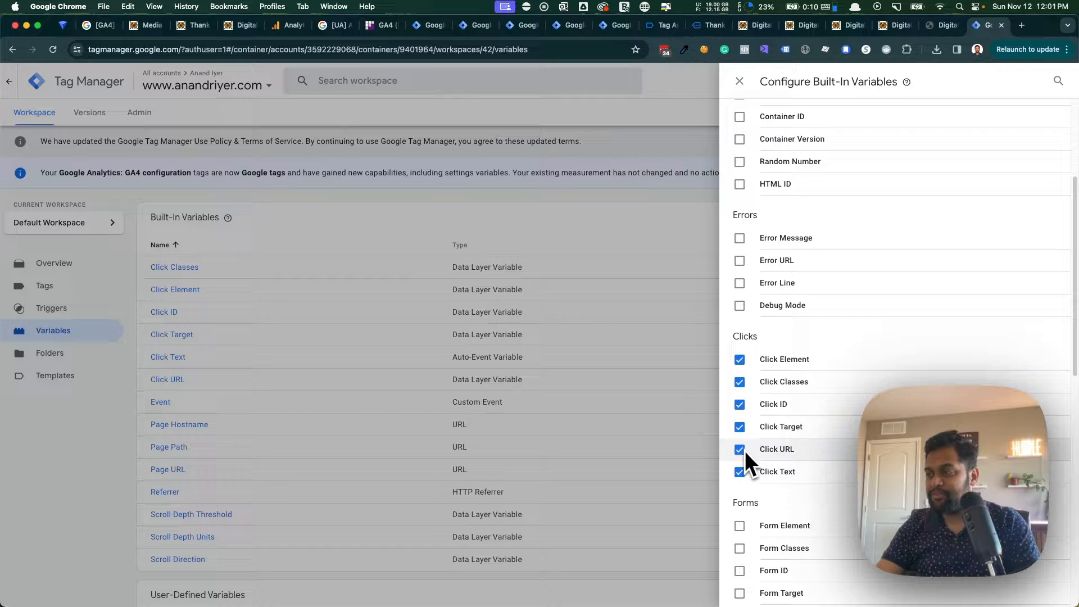
scroll(748, 438, down, 5)
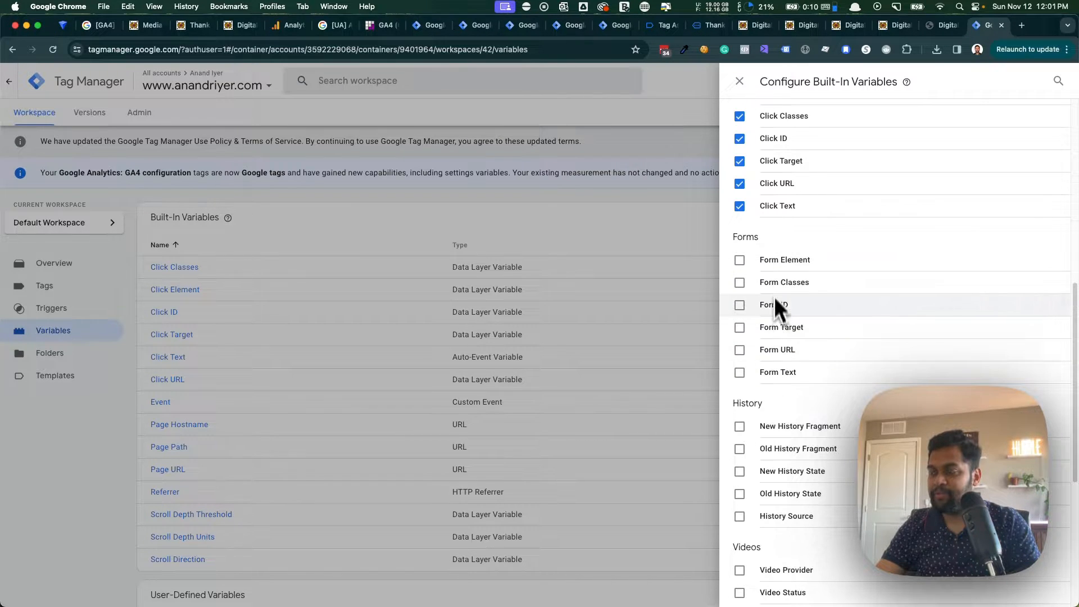
scroll(774, 297, up, 8)
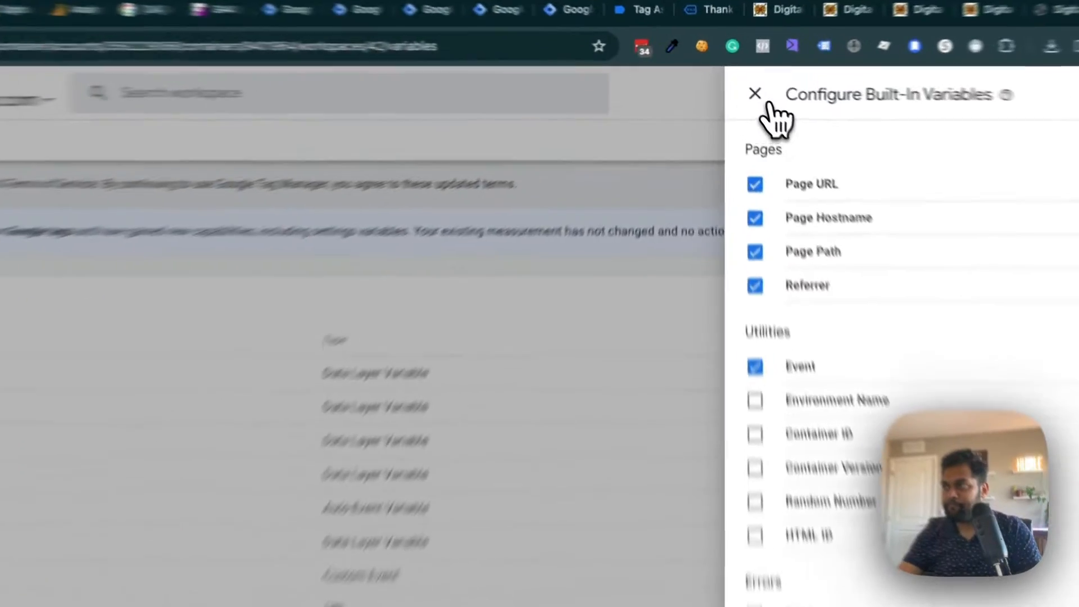
click(741, 82)
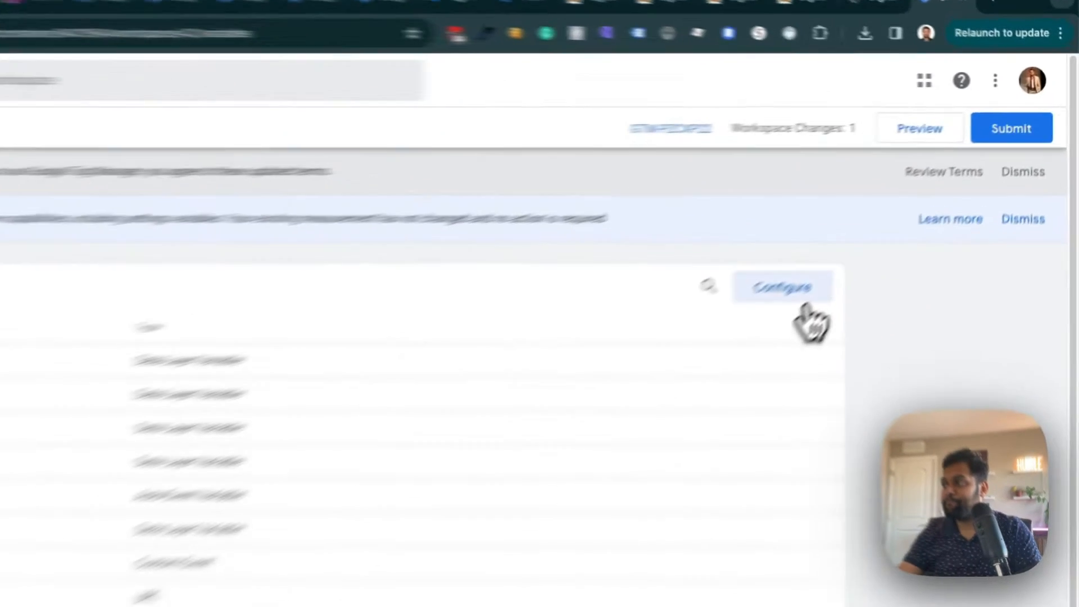
click(805, 305)
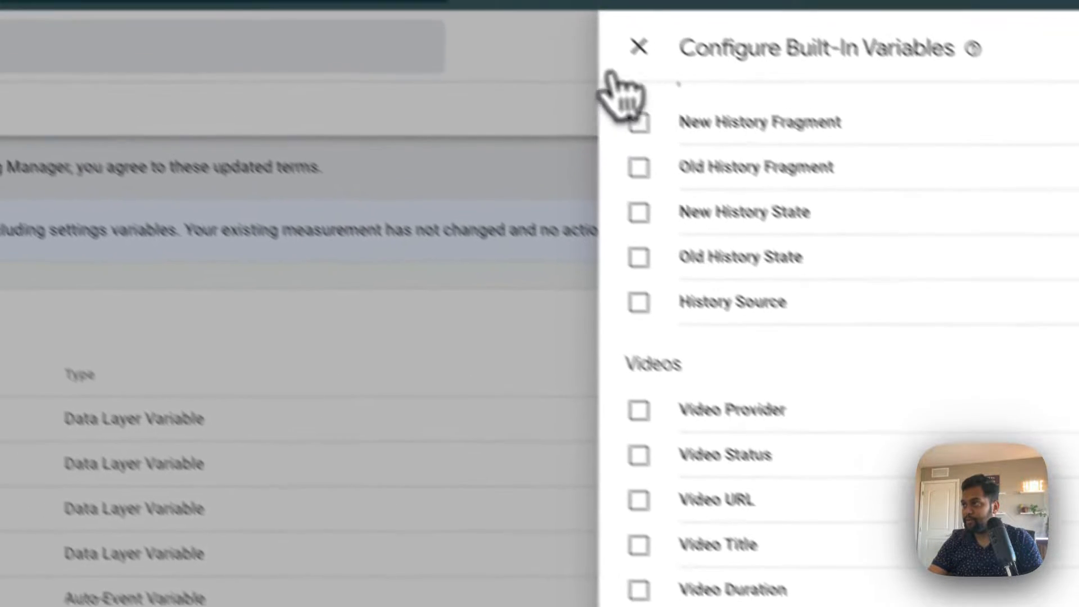
click(622, 66)
- Start a new user-defined variable and name it "Click File Download Extension"
scroll(415, 423, down, 15)
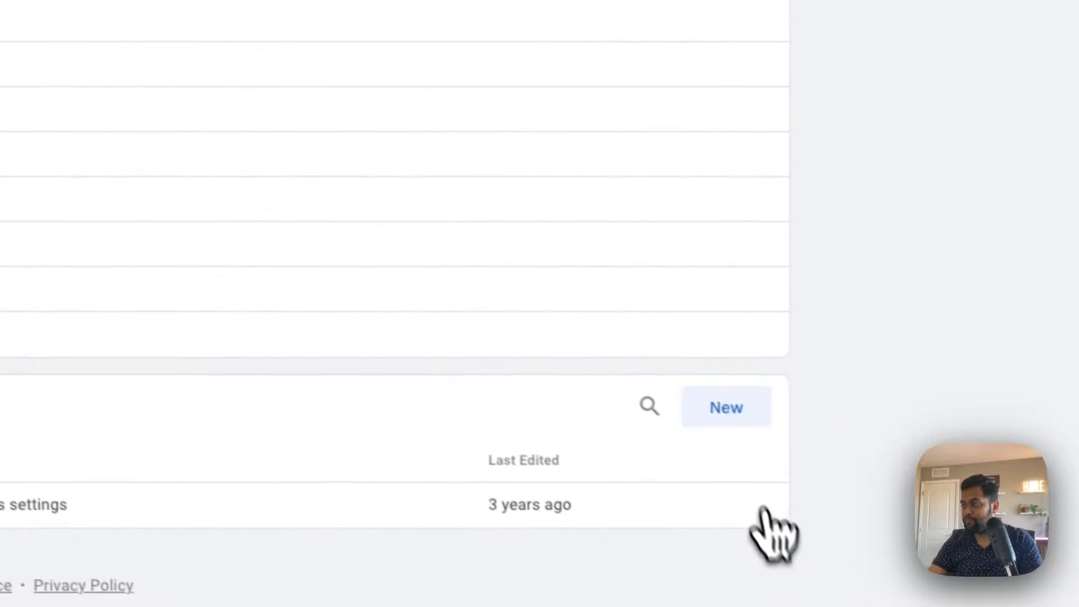
click(708, 400)
click(414, 149)
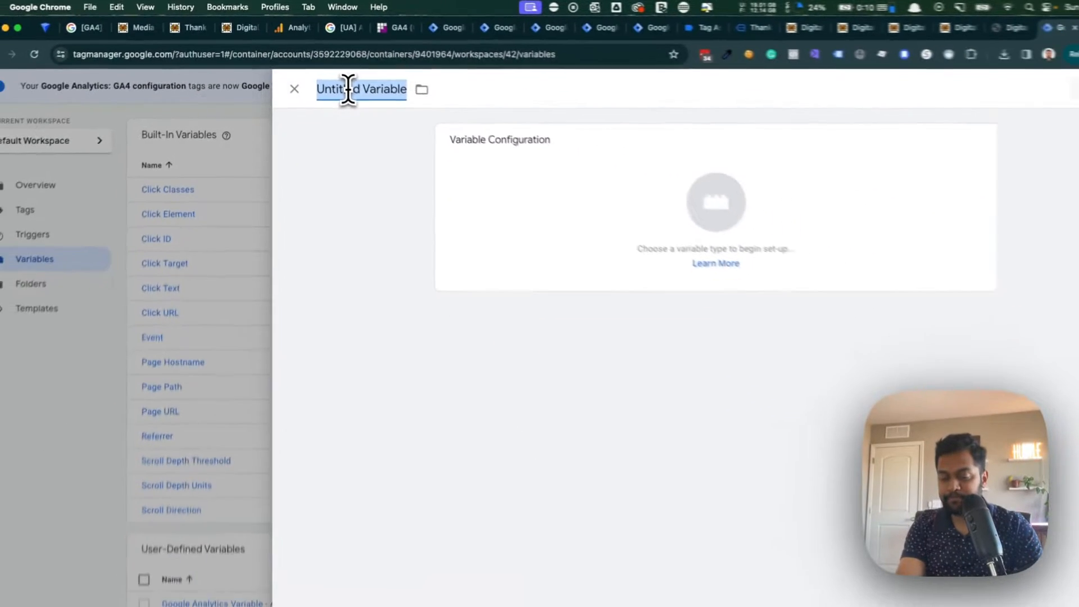
text(Click)
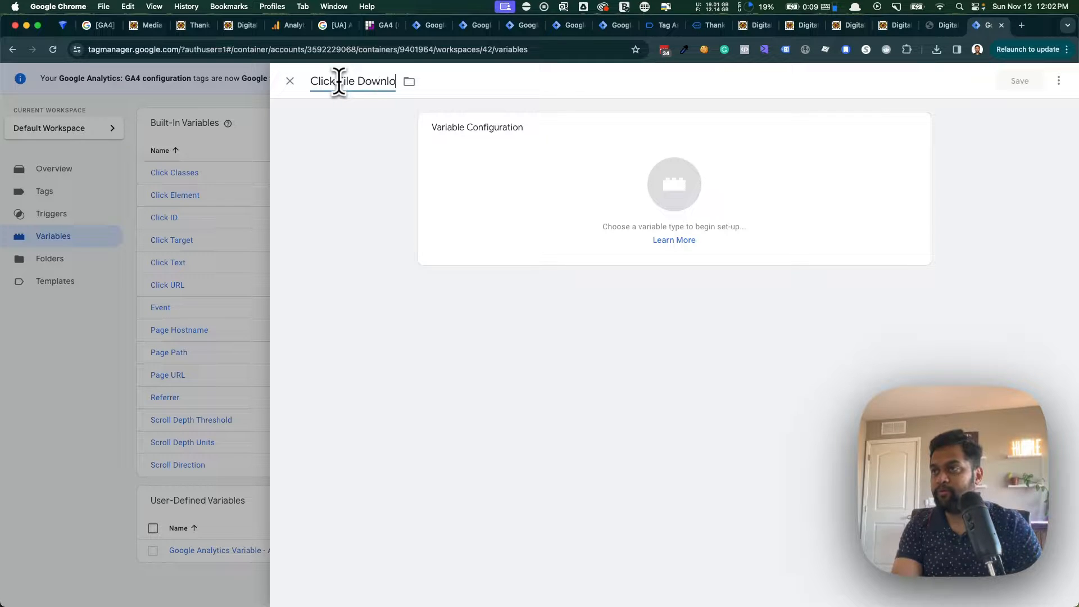
text(File Download Extension)
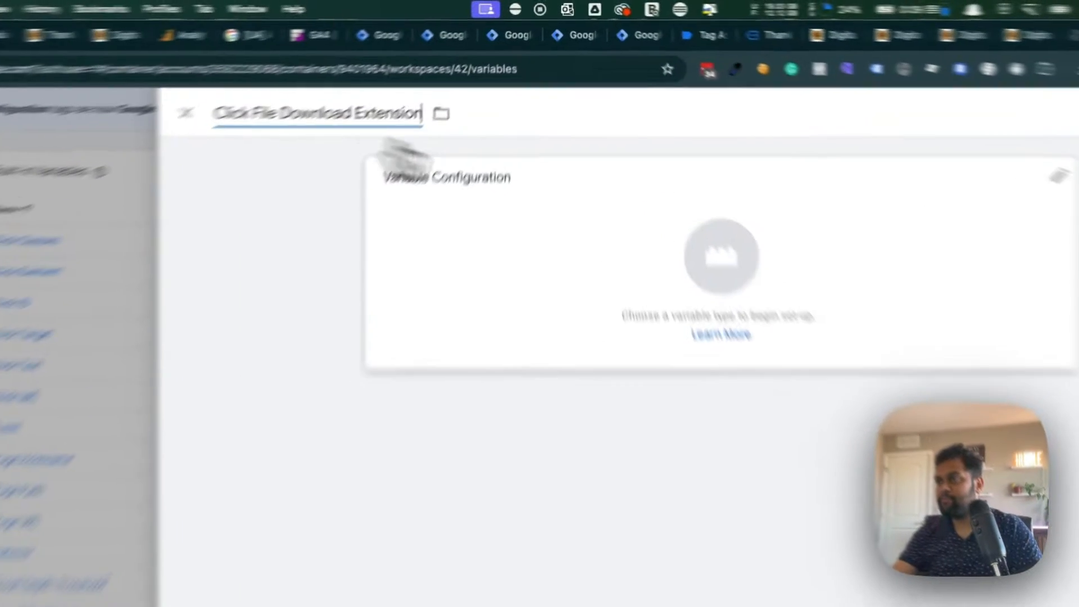
- Configure the variable as an Auto-Event Variable of type Element URL with the File Extension component, and save it
click(787, 182)
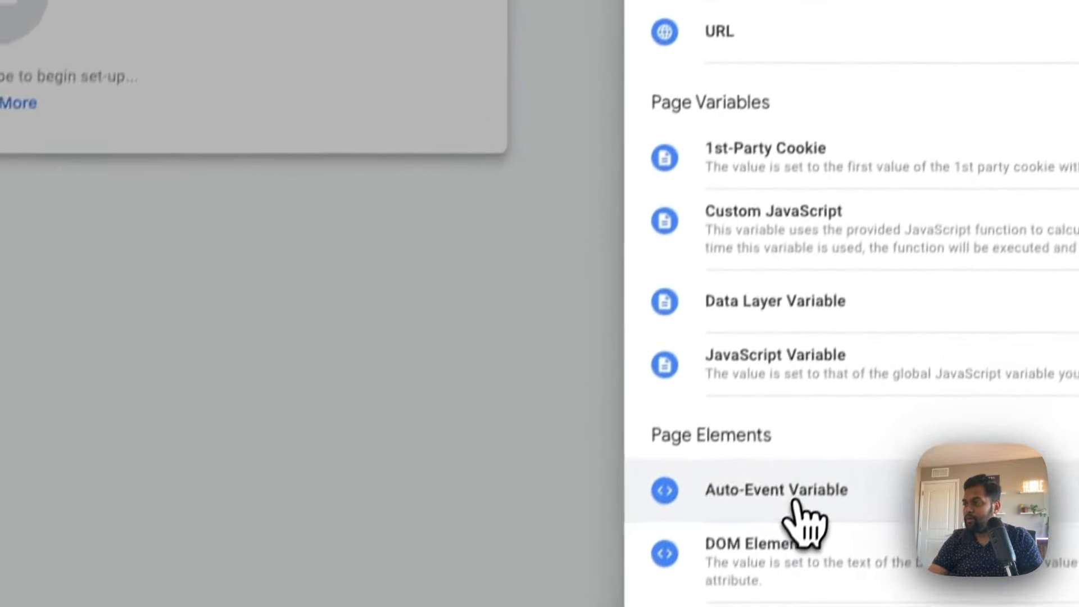
click(792, 501)
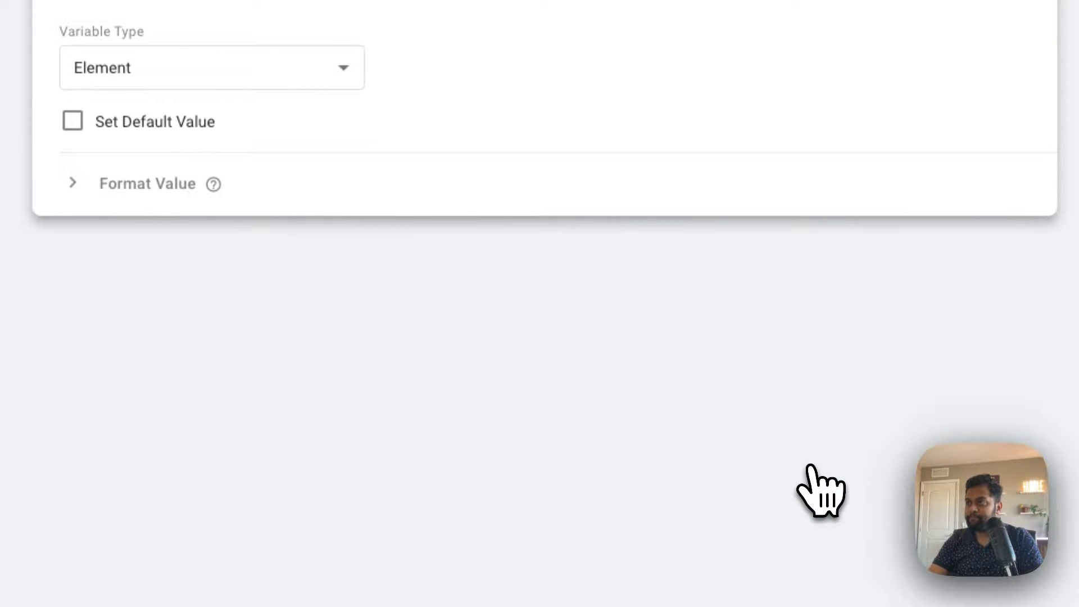
click(253, 82)
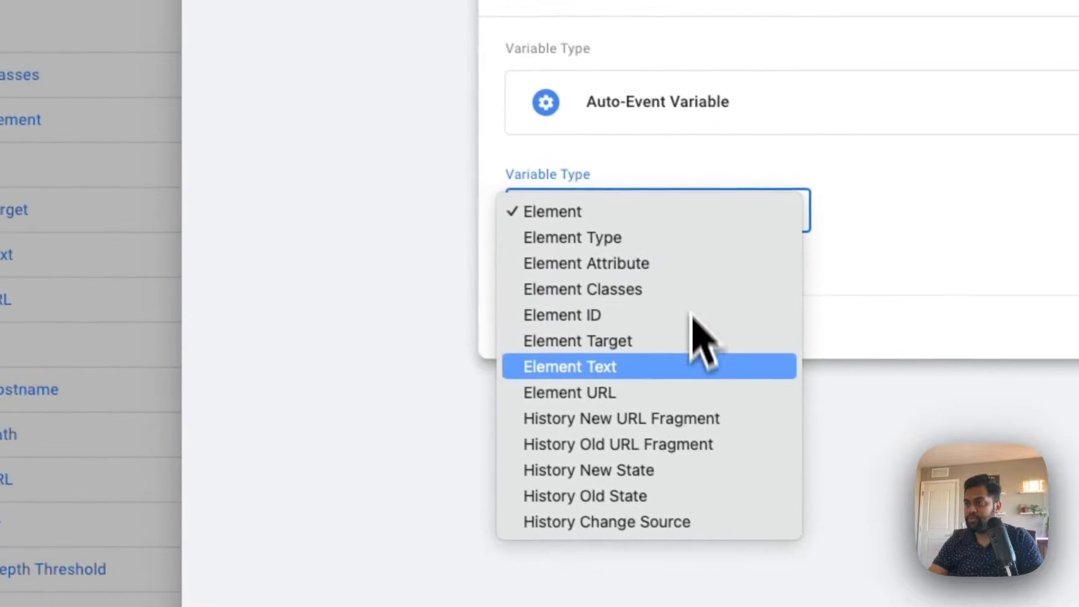
click(700, 393)
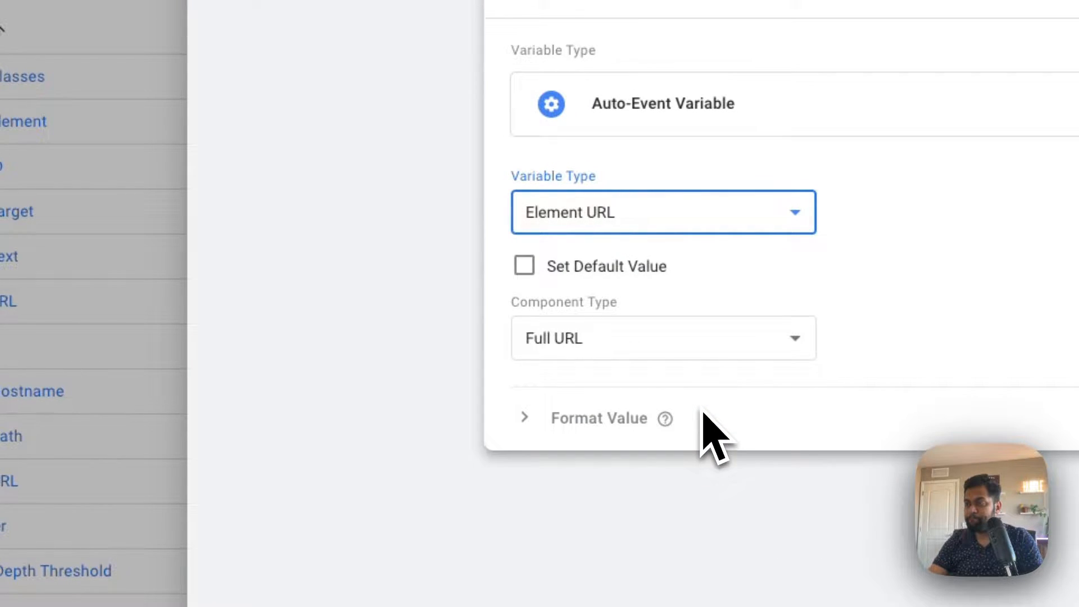
click(696, 353)
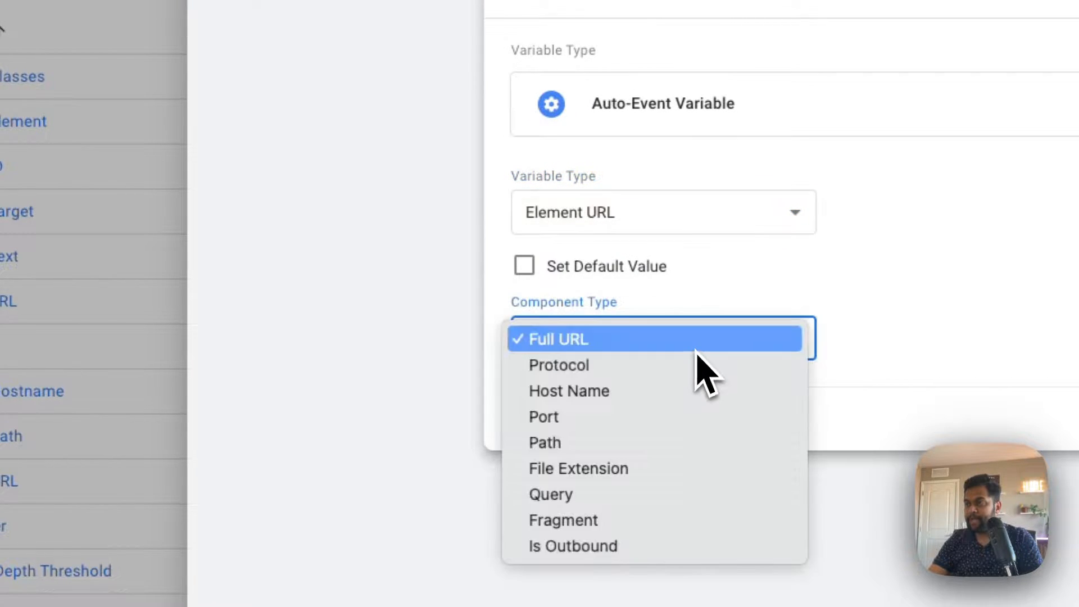
click(682, 468)
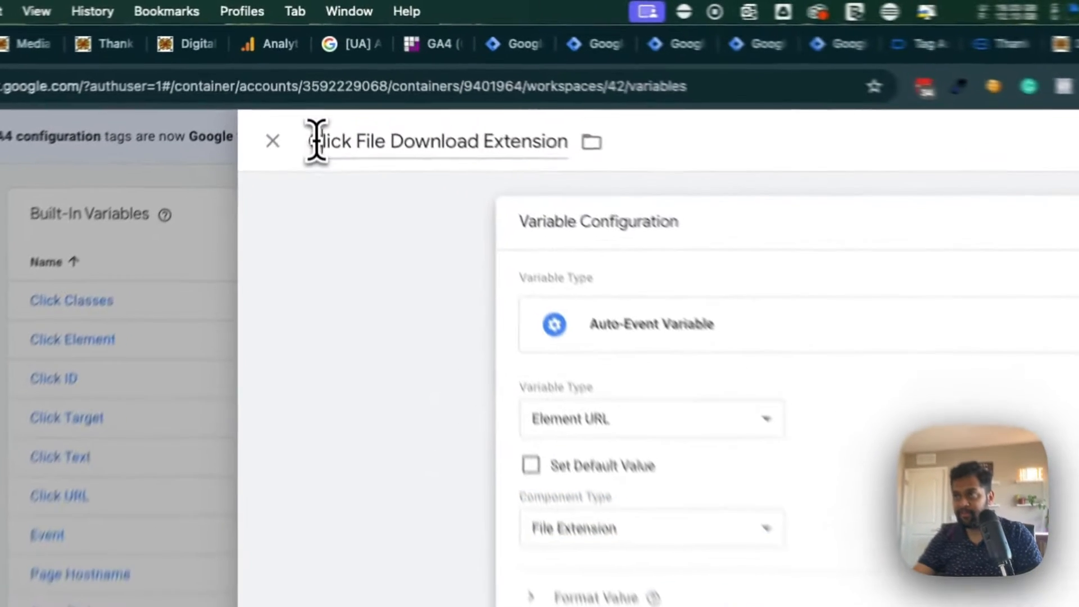
drag(311, 81, 469, 84)
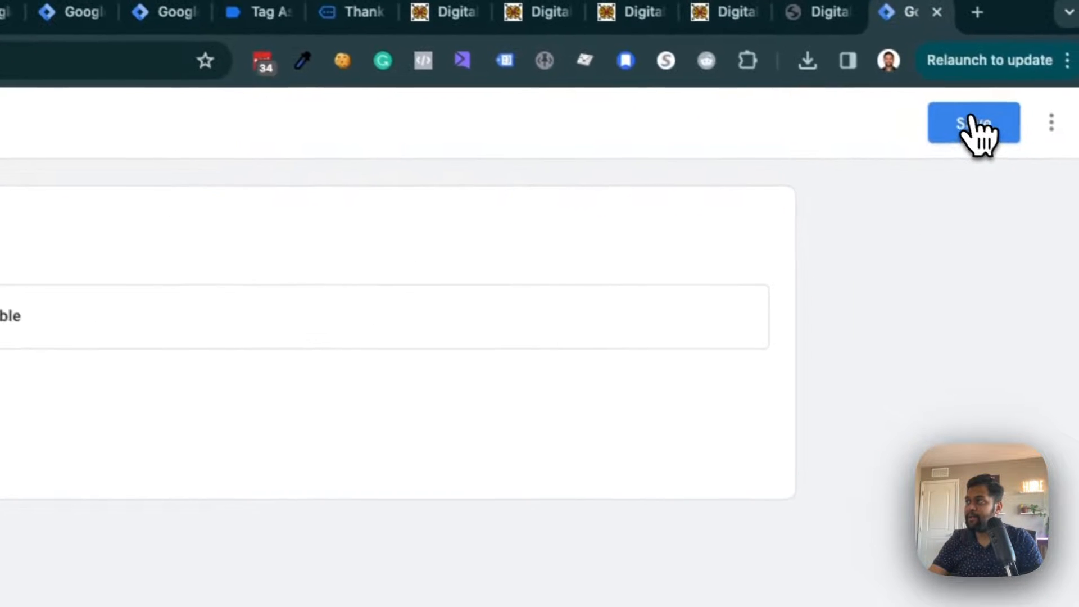
click(963, 117)
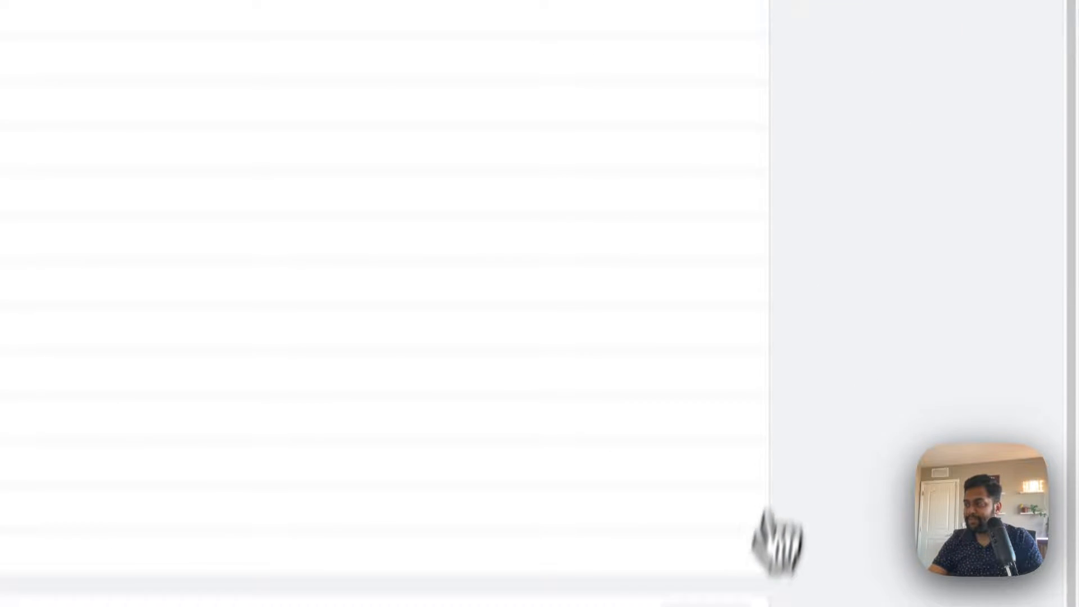
- Start another user-defined variable and name it "Click File Download Path"
click(767, 493)
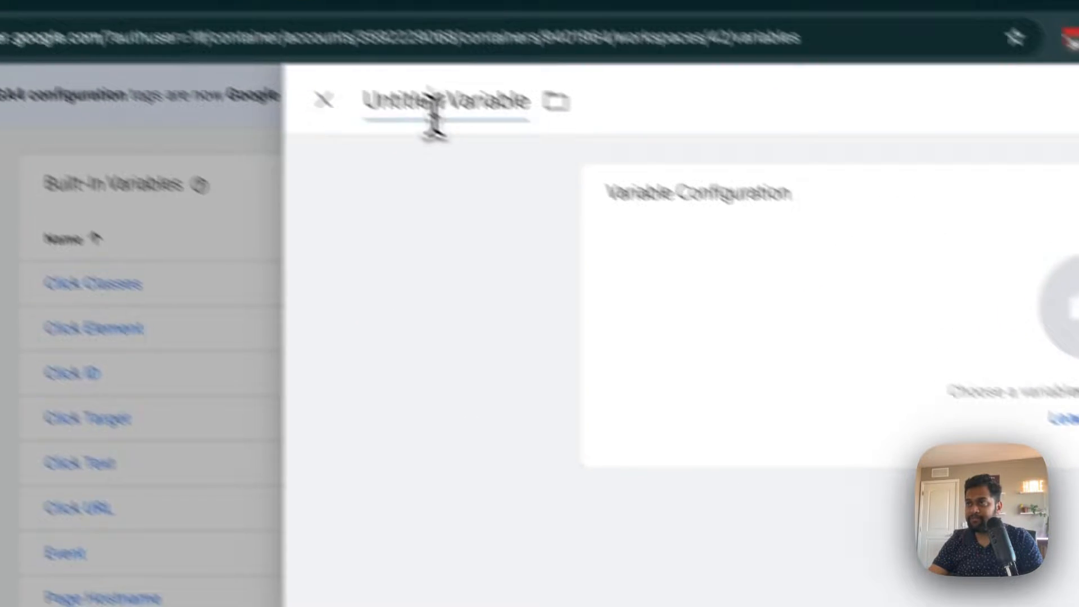
click(433, 109)
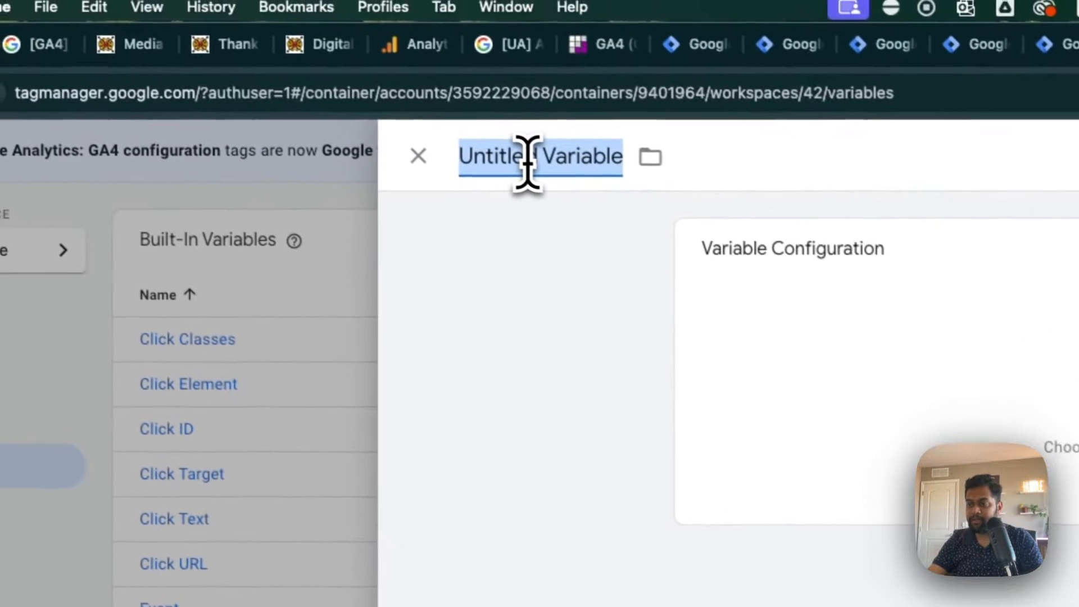
text(Clcik)
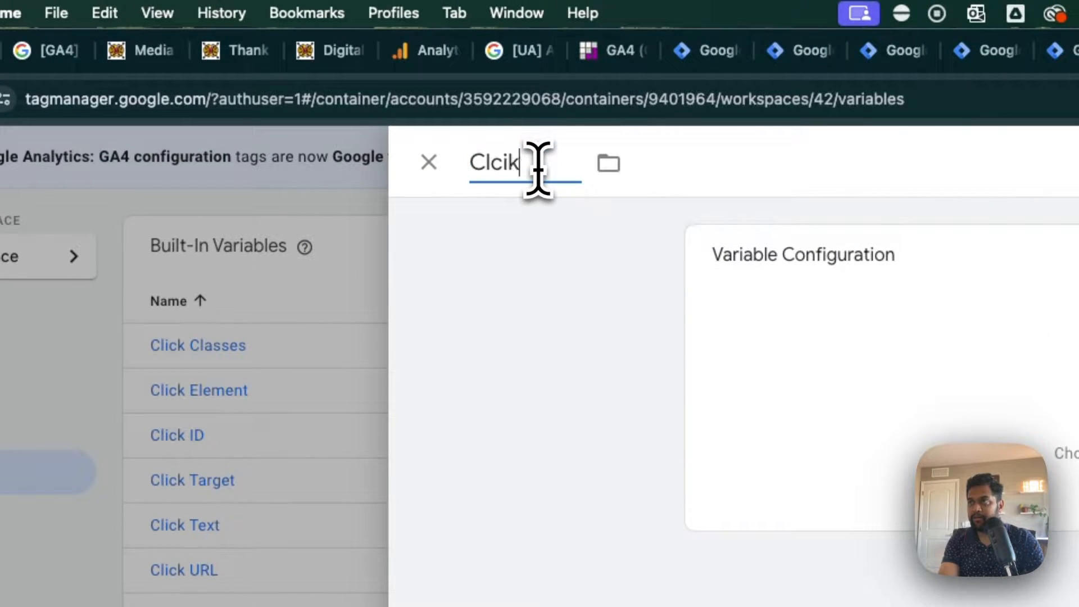
key(BackSpace)
key(BackSpace)
key(BackSpace)
text(ick Fild)
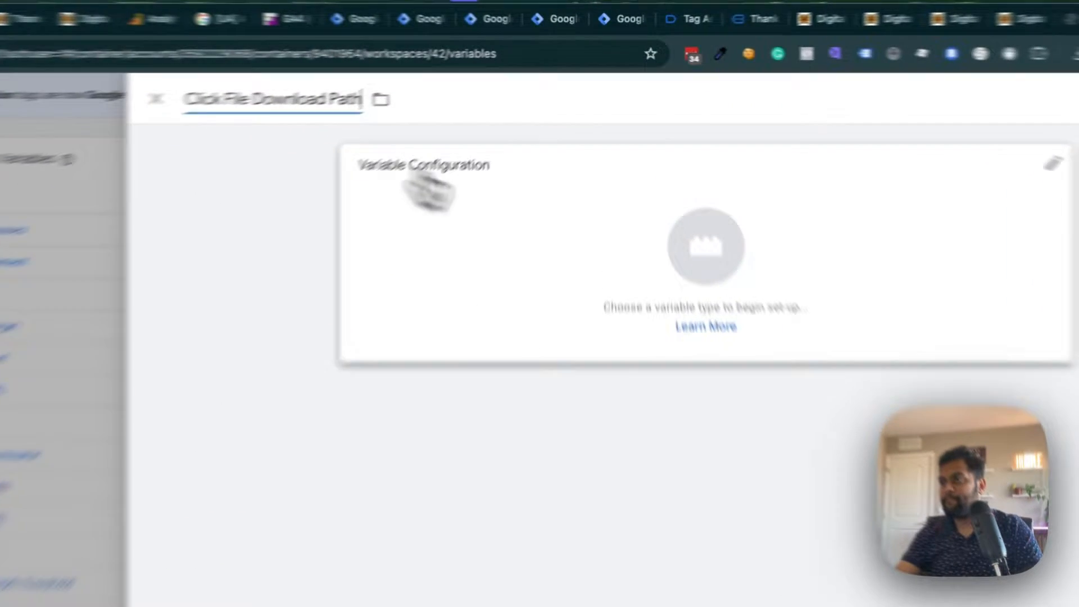
- Configure the variable as an Auto-Event Variable of type Element URL with the Path component, and save it
click(482, 144)
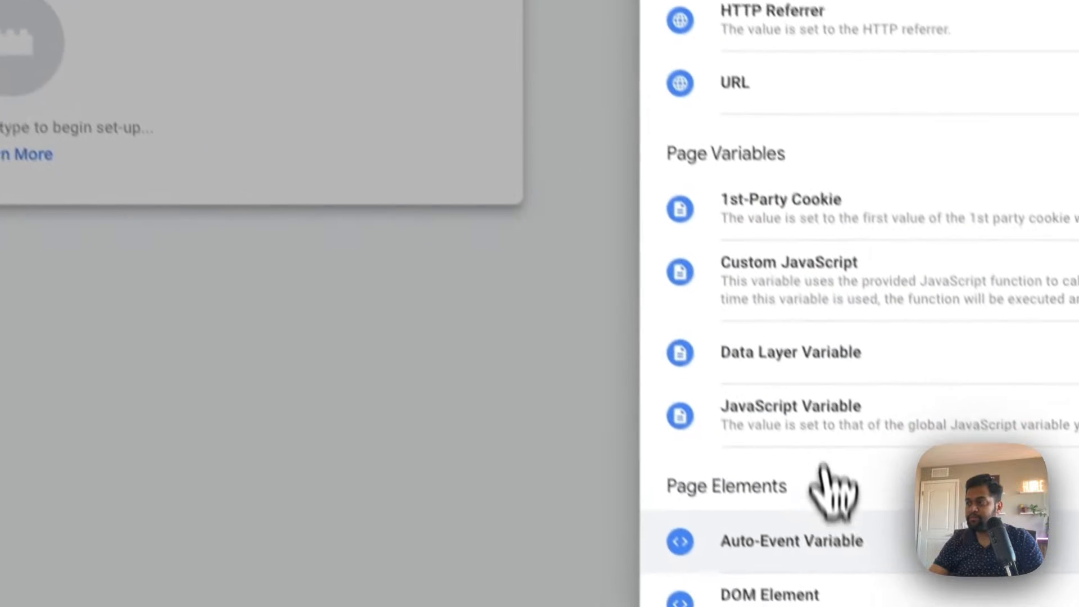
click(826, 538)
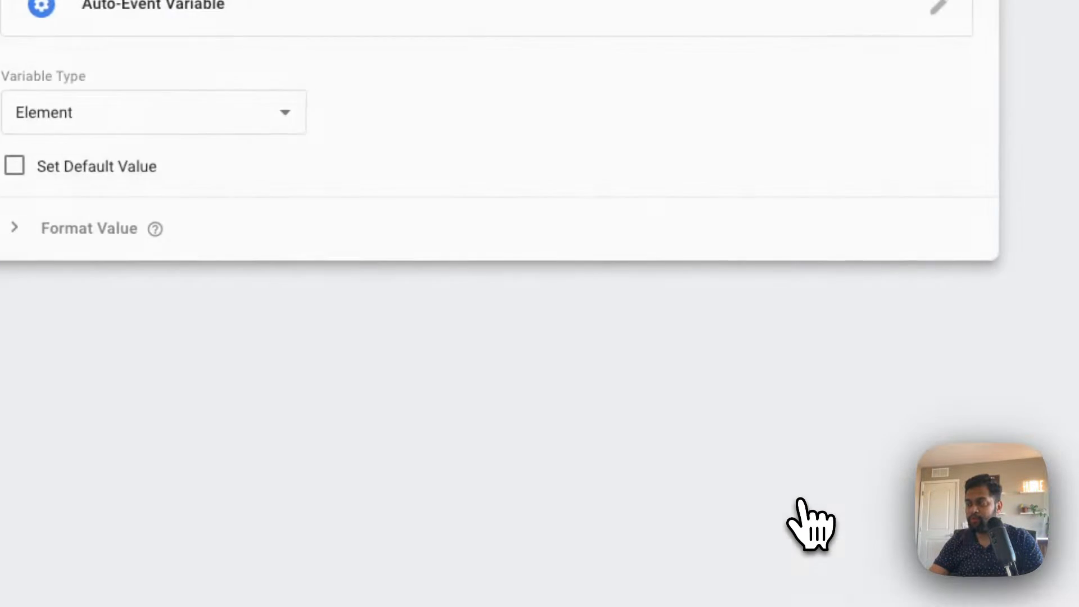
click(250, 113)
click(447, 354)
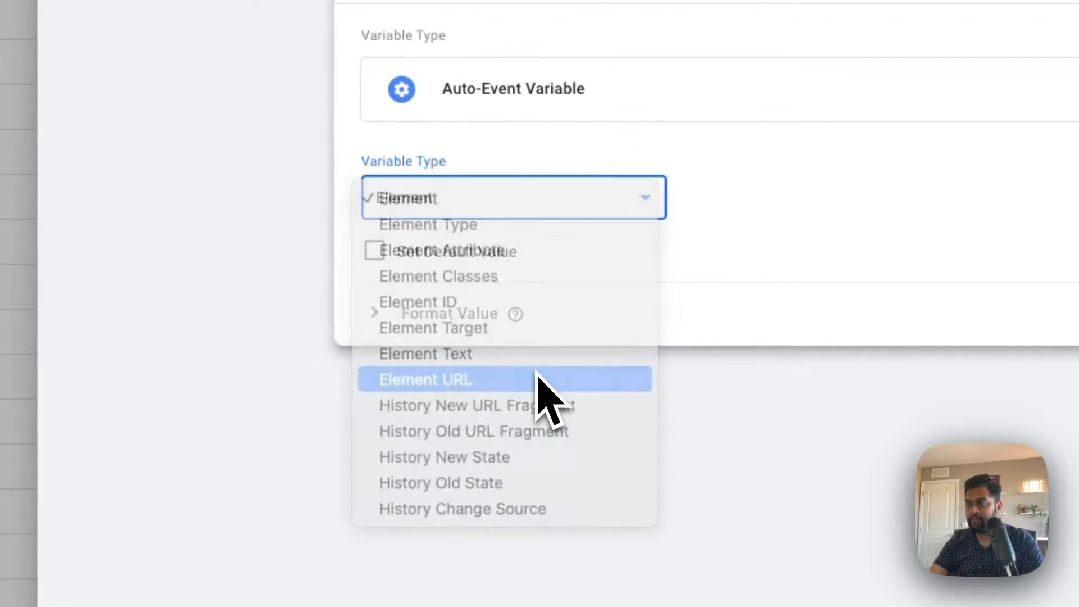
click(436, 310)
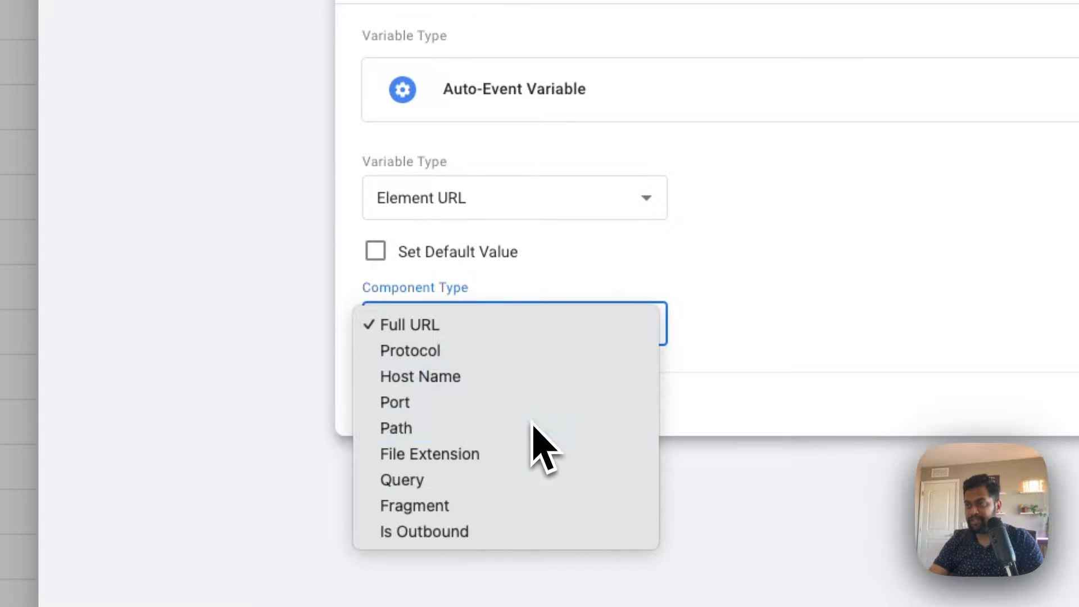
click(533, 428)
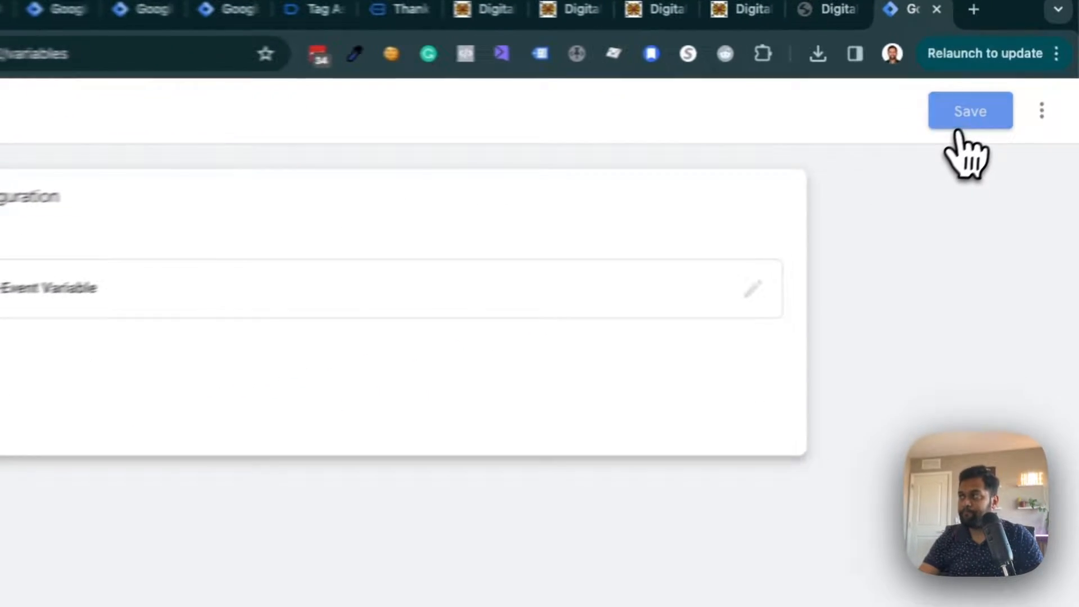
click(1018, 85)
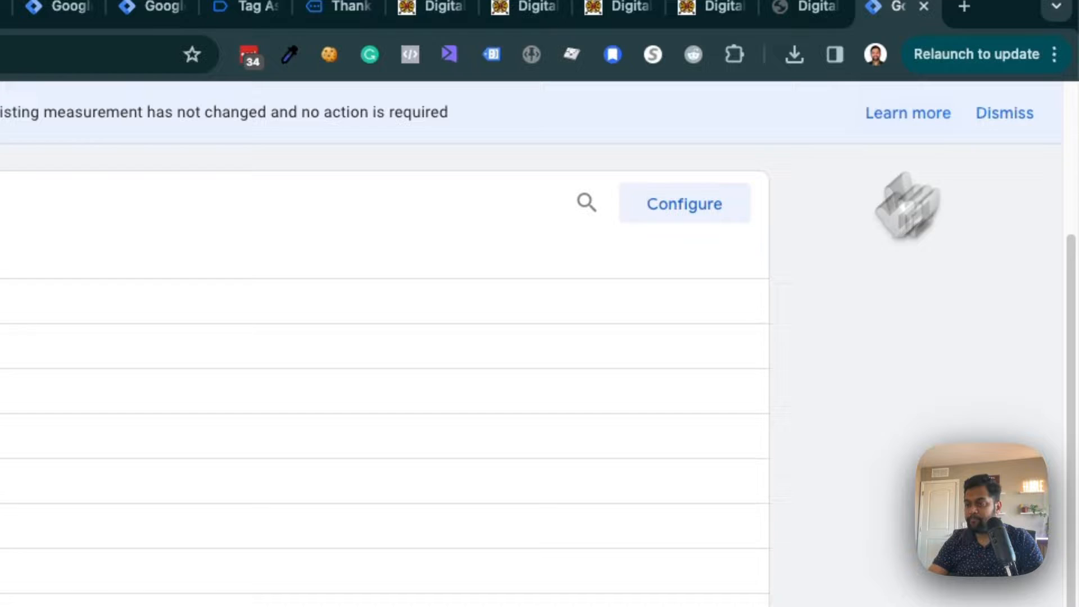
scroll(604, 467, down, 2)
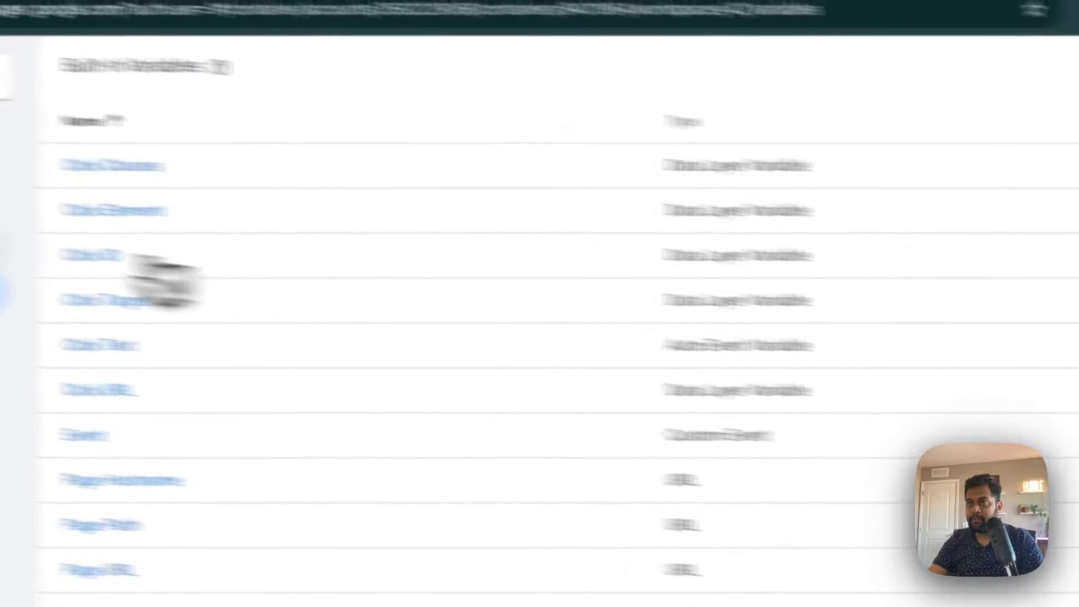
click(166, 284)
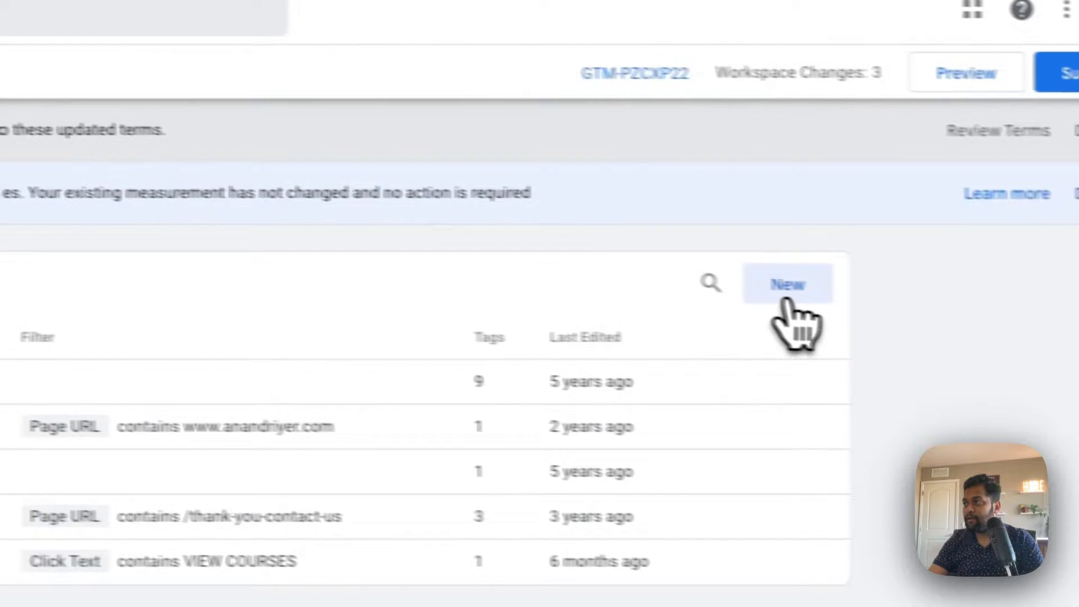
click(786, 289)
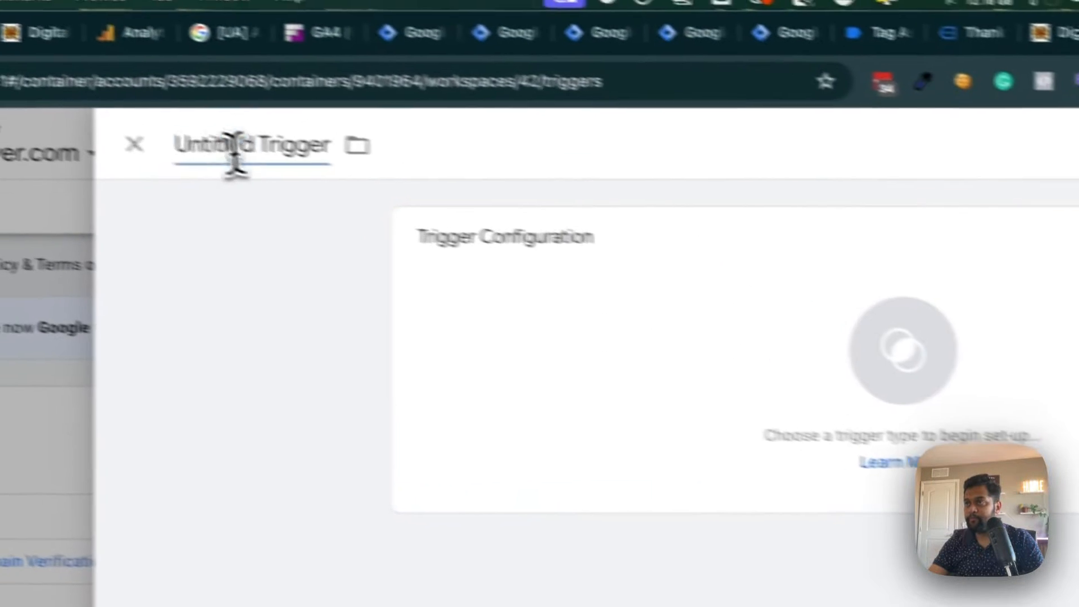
click(301, 162)
text(File)
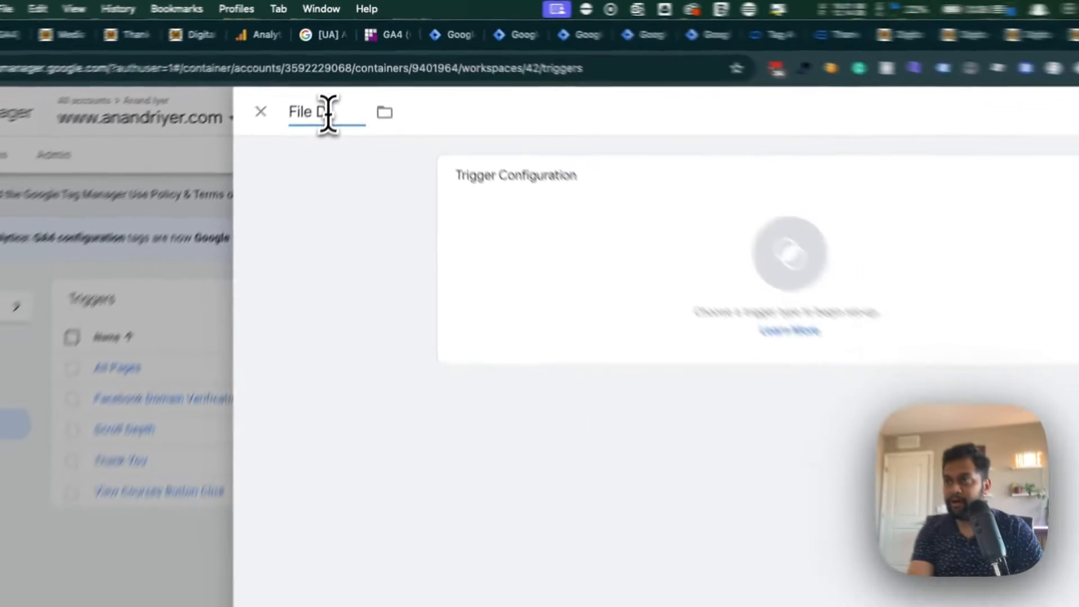
text( Download)
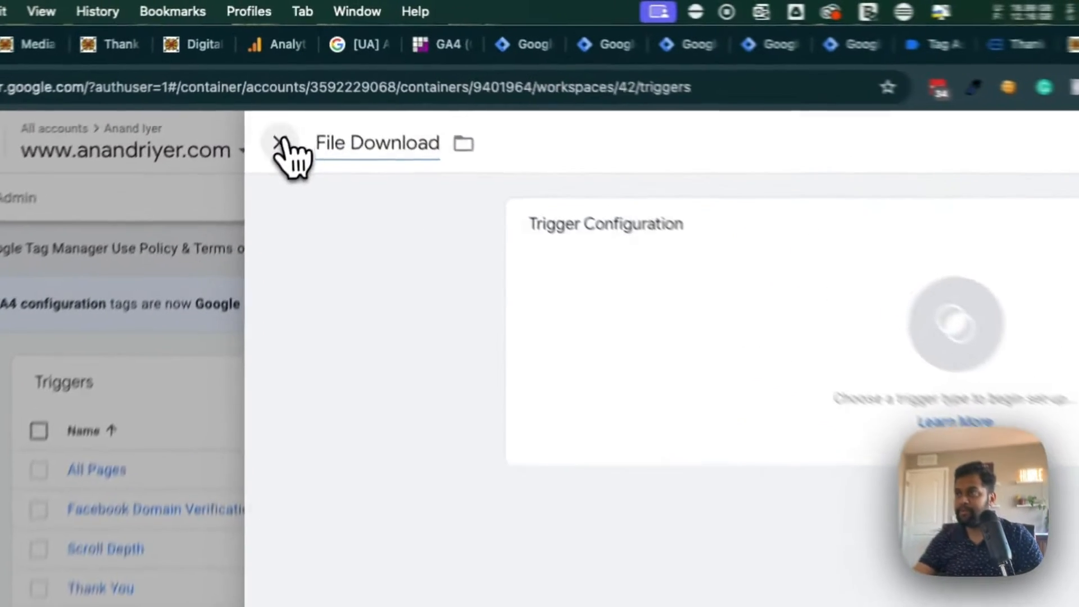
click(291, 81)
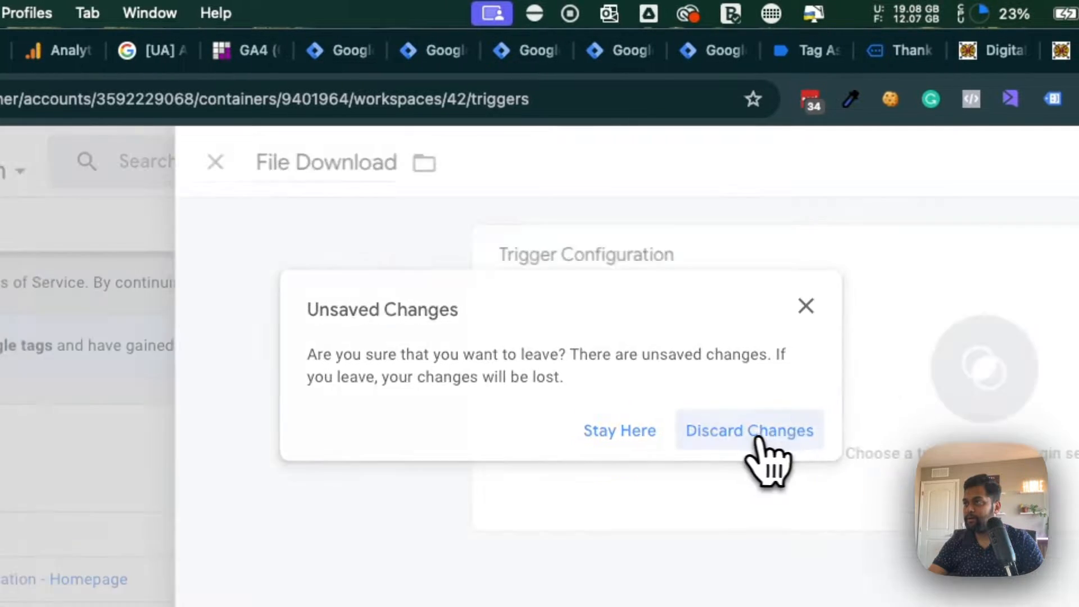
click(804, 432)
- Switch to the browser tab with the prepared File Download trigger and review its condition's operator options, keeping matches RegEx (ignore case)
click(466, 51)
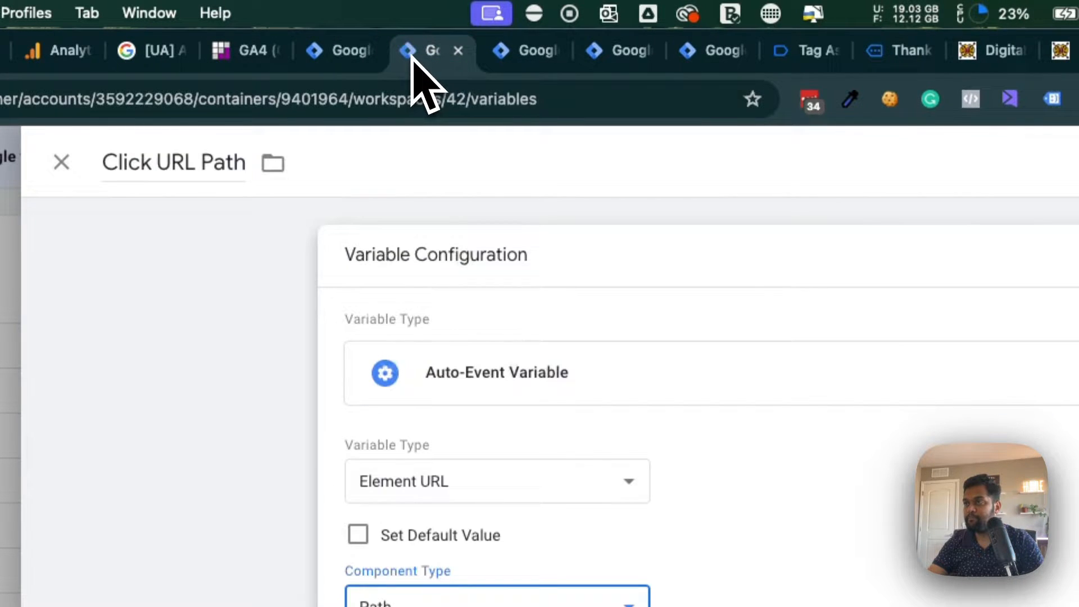
click(531, 57)
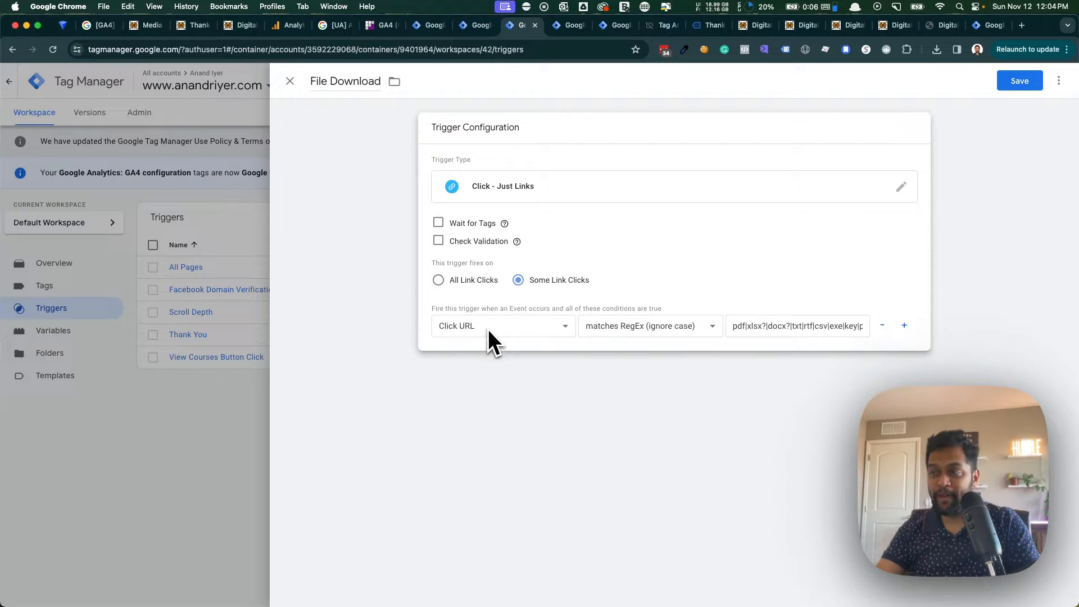
click(646, 331)
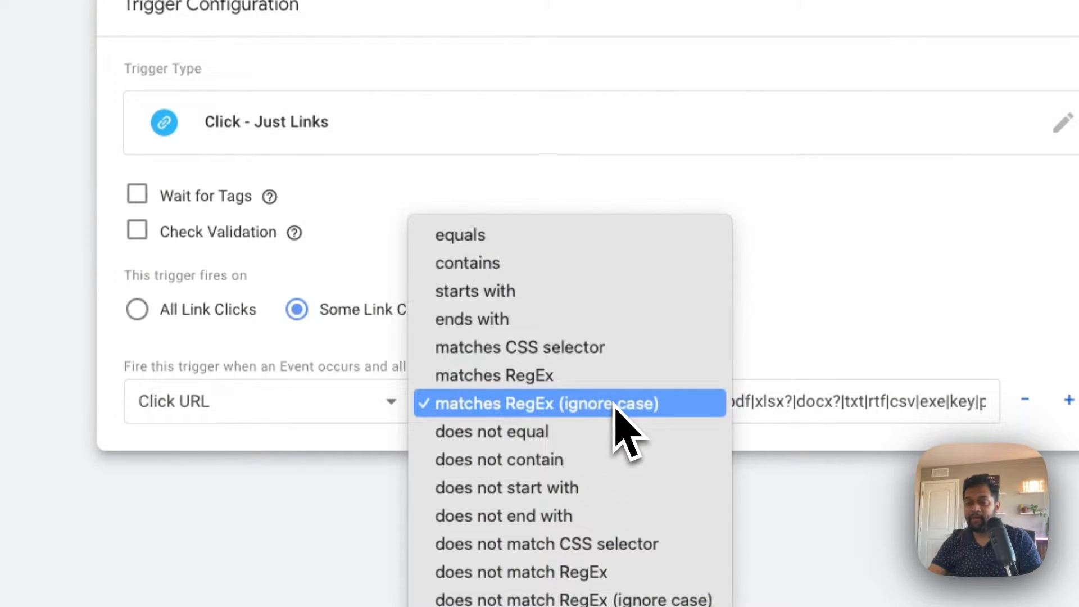
click(694, 405)
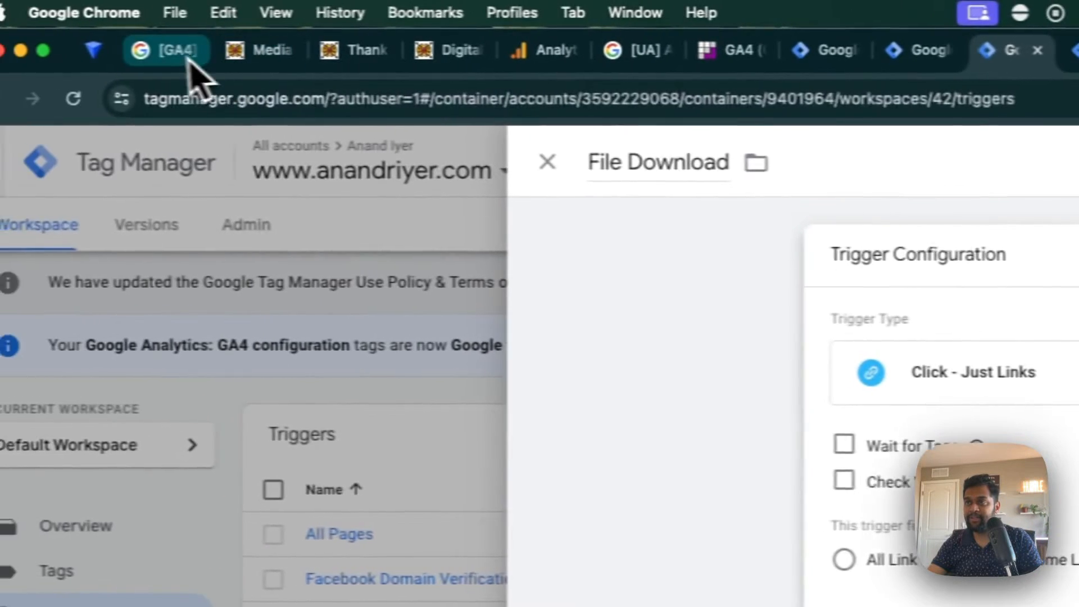
- Find the File downloads entry in the GA4 Enhanced event measurement help article and select its file extension regex
click(183, 49)
scroll(619, 554, up, 20)
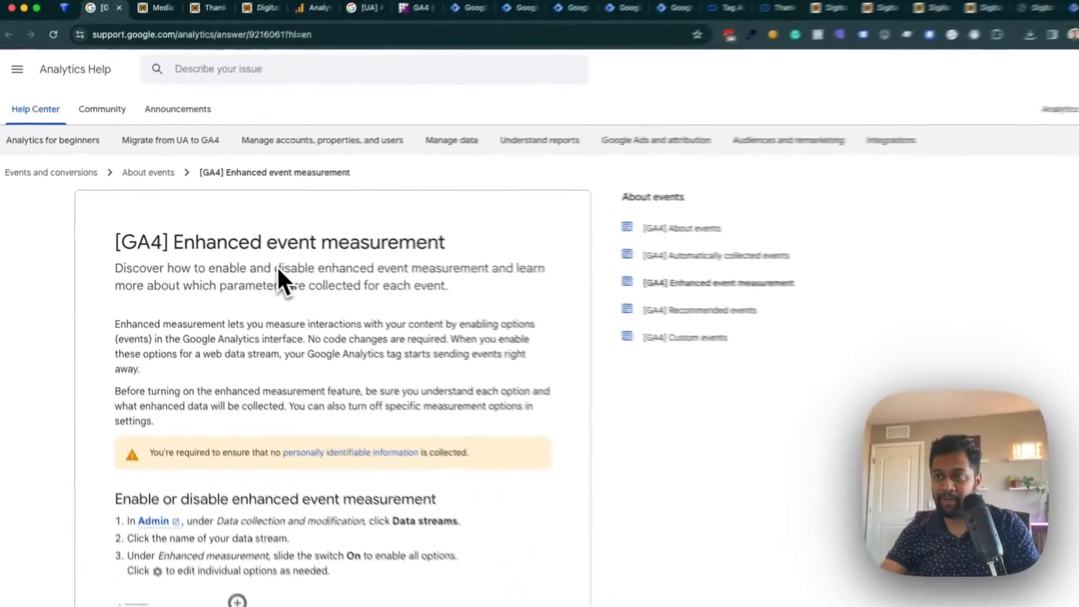
scroll(500, 366, down, 5)
scroll(257, 264, down, 15)
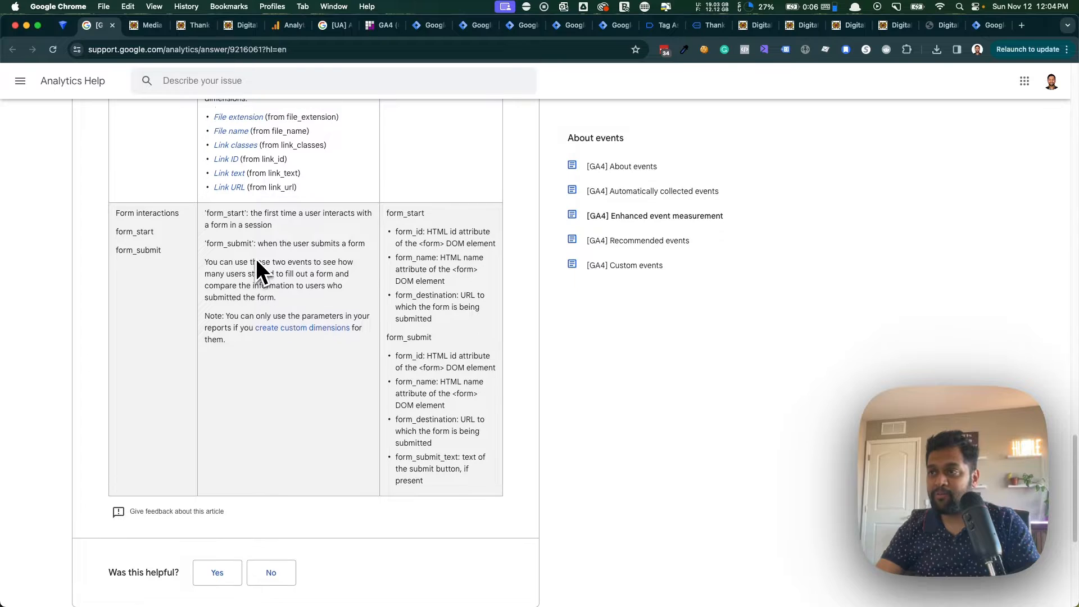
scroll(256, 262, up, 10)
scroll(255, 259, up, 15)
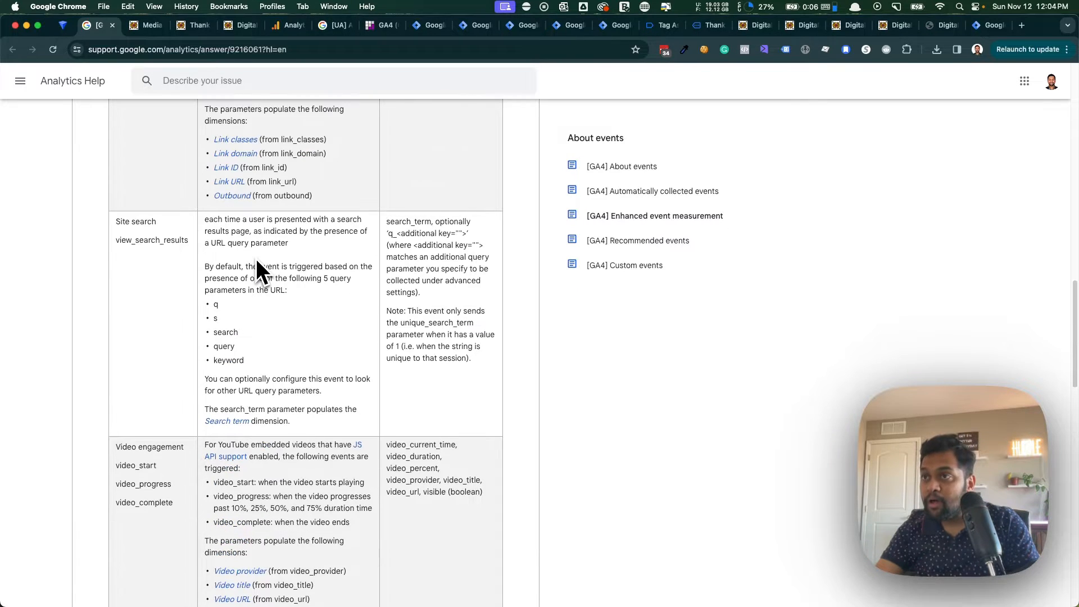
scroll(255, 258, up, 5)
scroll(255, 259, down, 20)
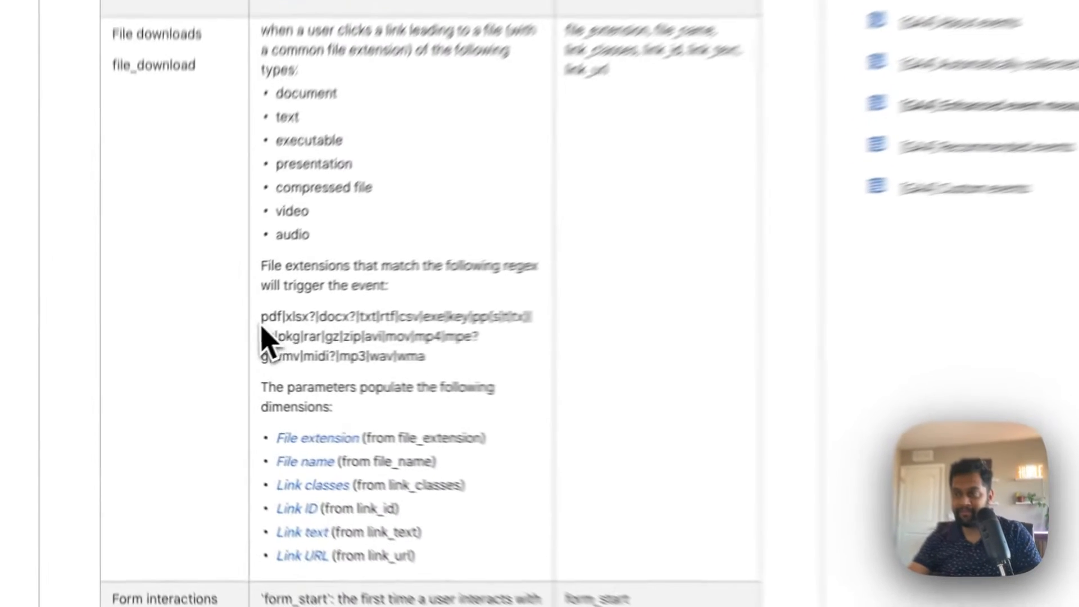
drag(204, 342, 304, 367)
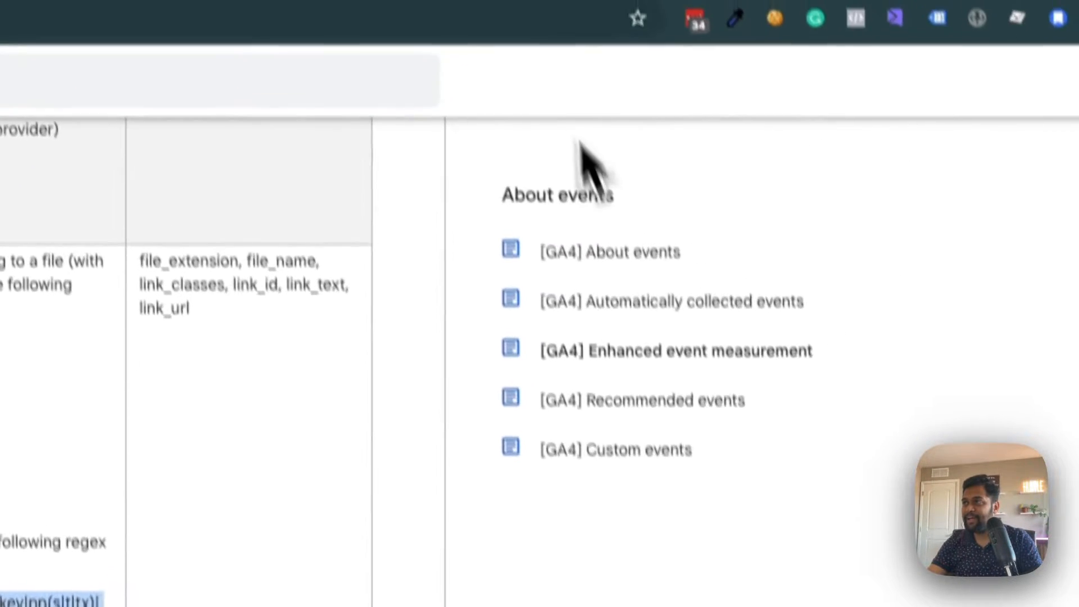
- Return to the File Download trigger, check the file extension regex in its condition, and save the trigger
click(539, 54)
click(444, 63)
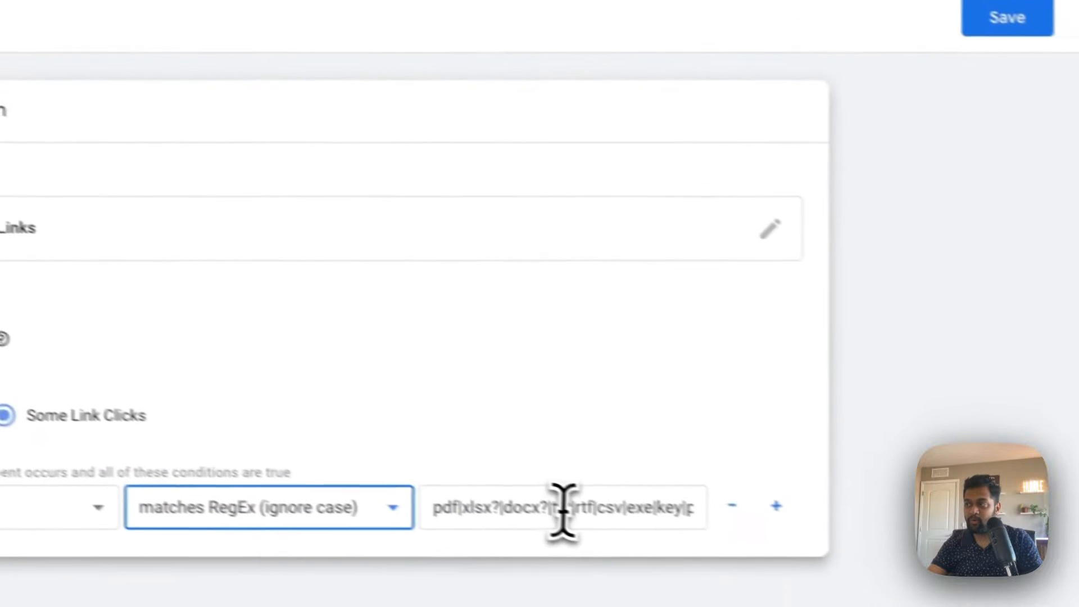
click(561, 509)
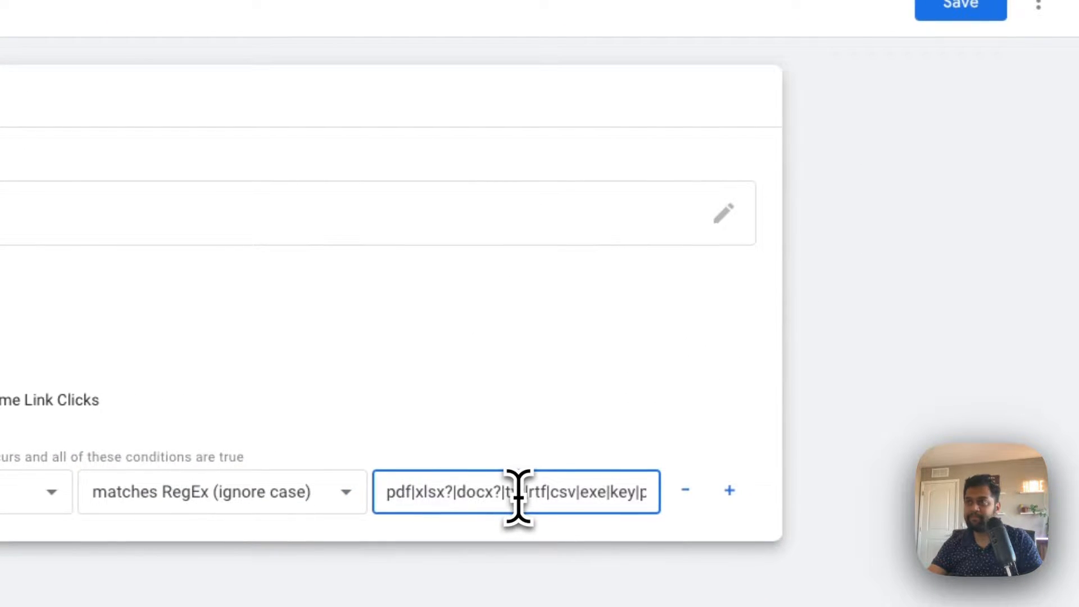
click(956, 9)
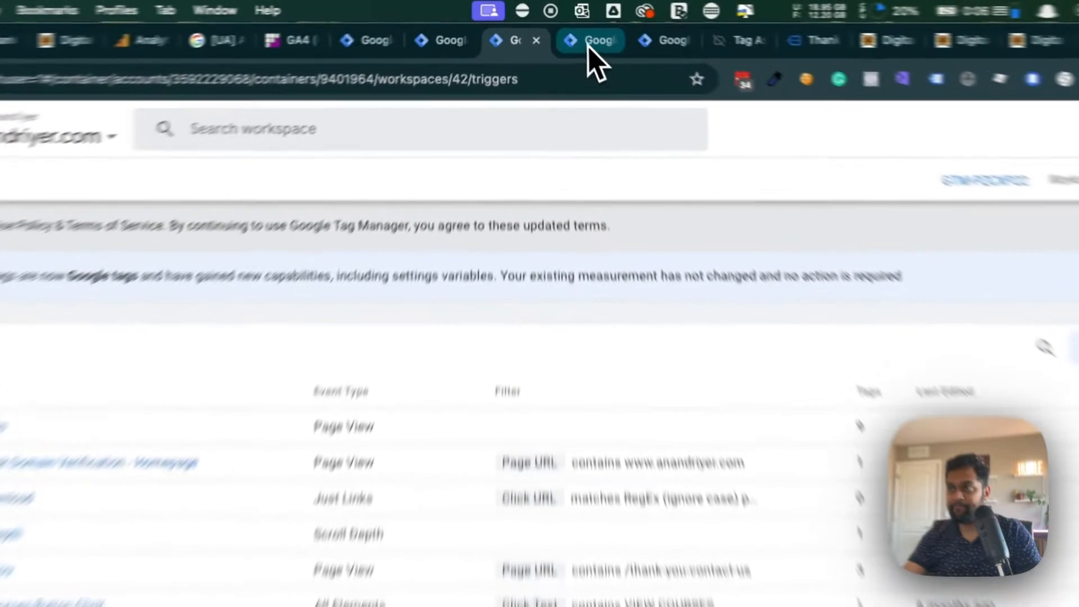
- In the File Download - GA4 tag, fill in the Measurement ID copied from the web stream details in Google Analytics
click(569, 25)
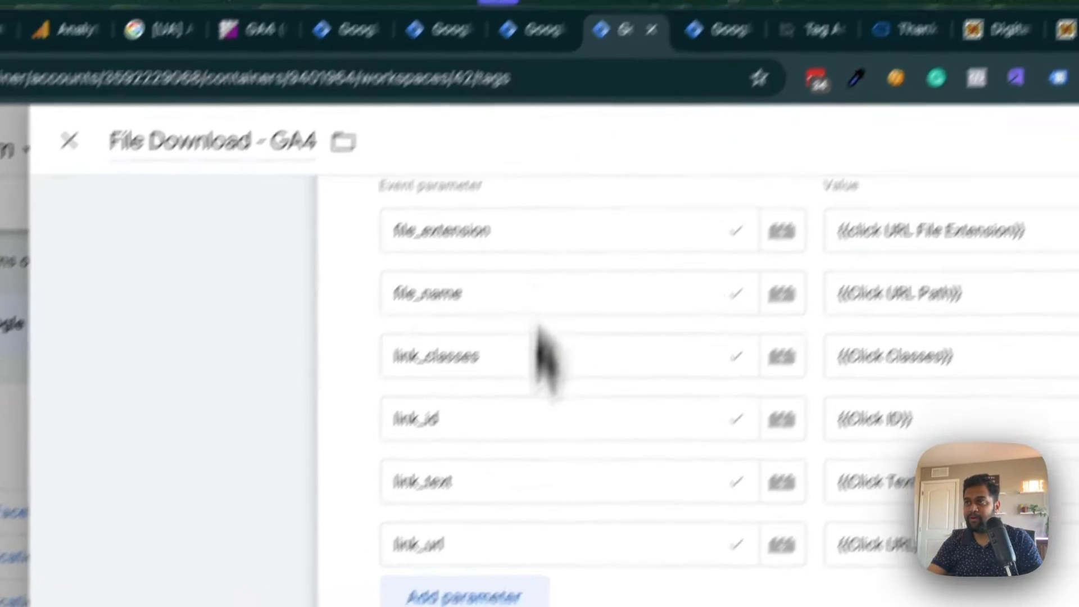
scroll(538, 331, up, 5)
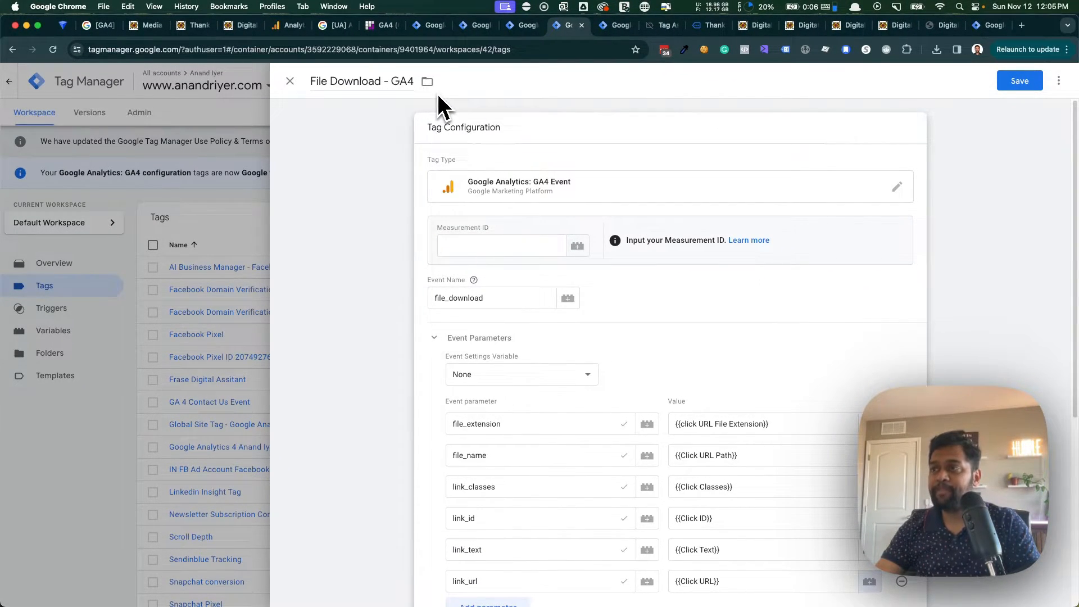
click(488, 243)
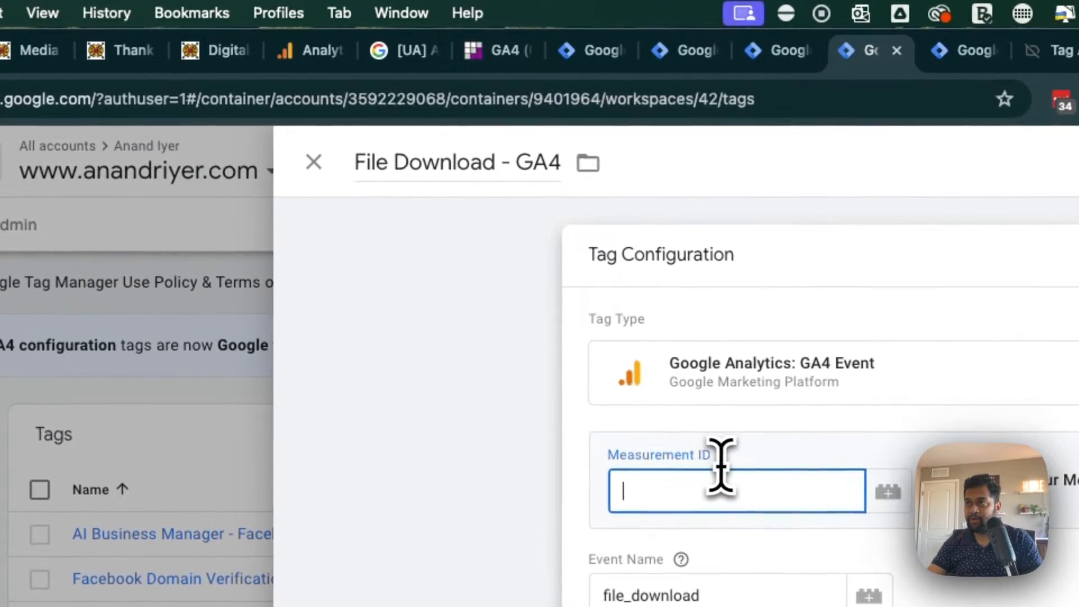
click(332, 49)
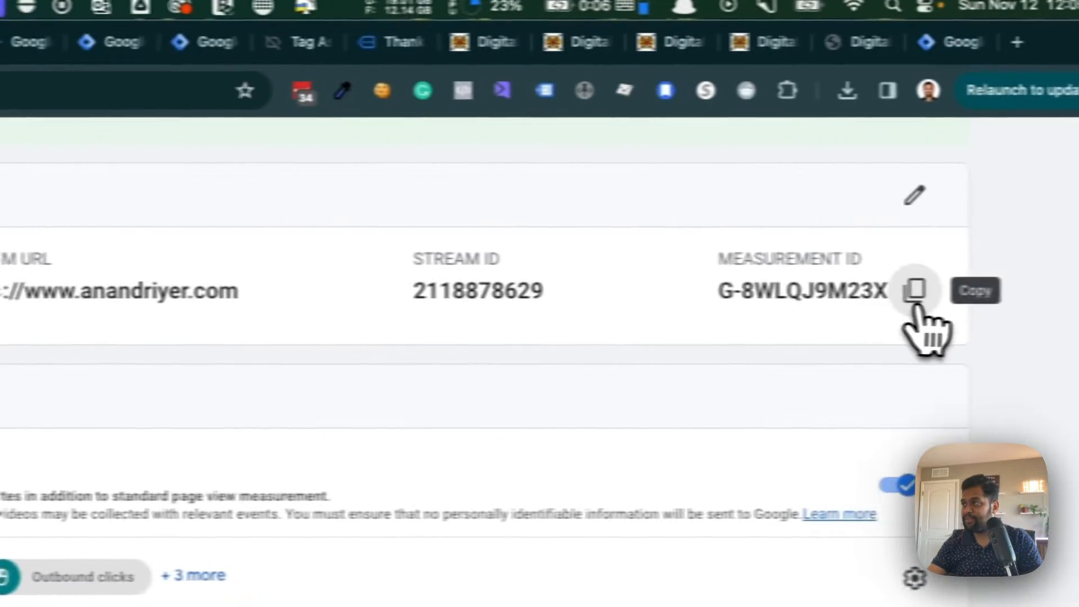
click(917, 295)
click(518, 56)
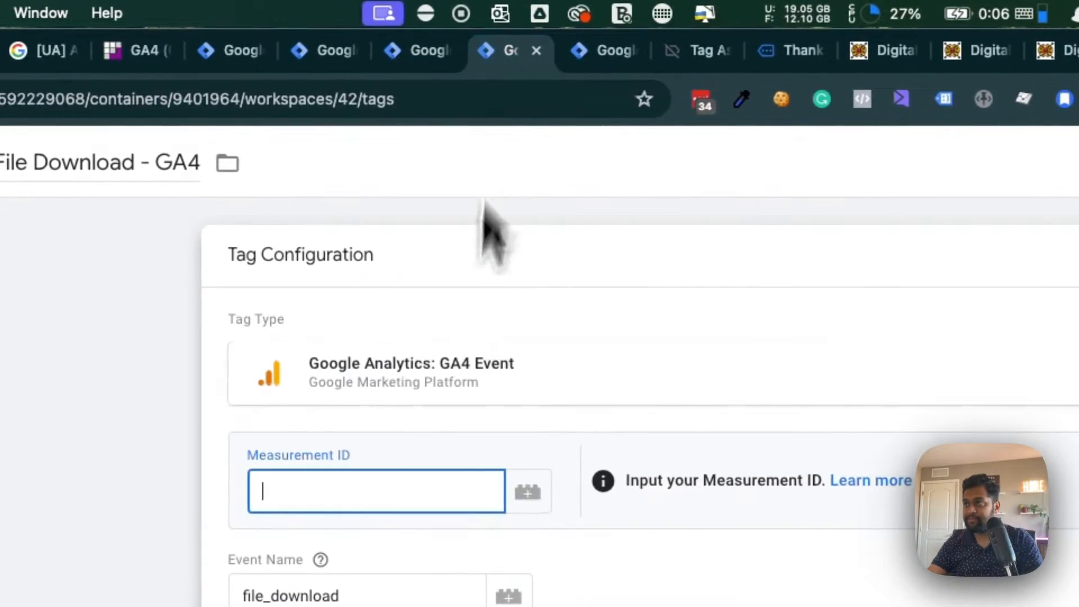
key(super+v)
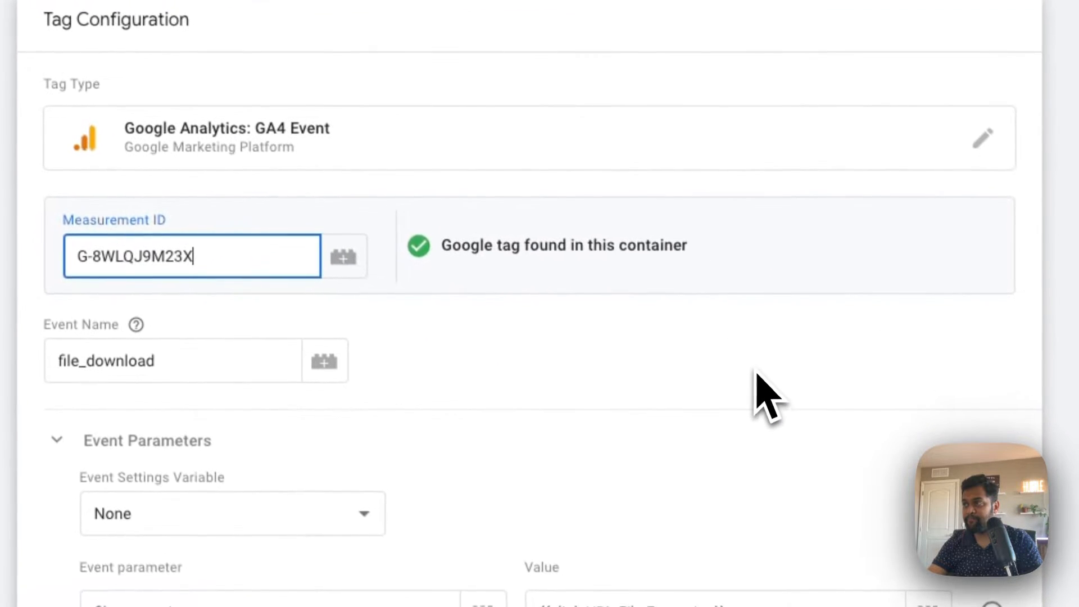
click(766, 388)
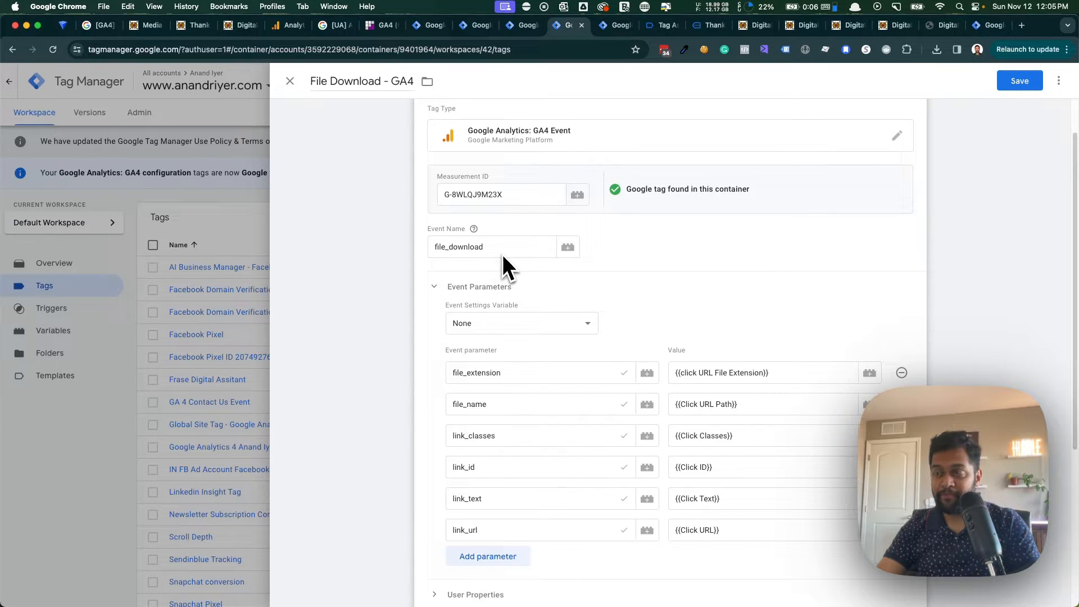
- Switch to the Google Analytics property and open DebugView from its Admin settings
scroll(593, 273, down, 3)
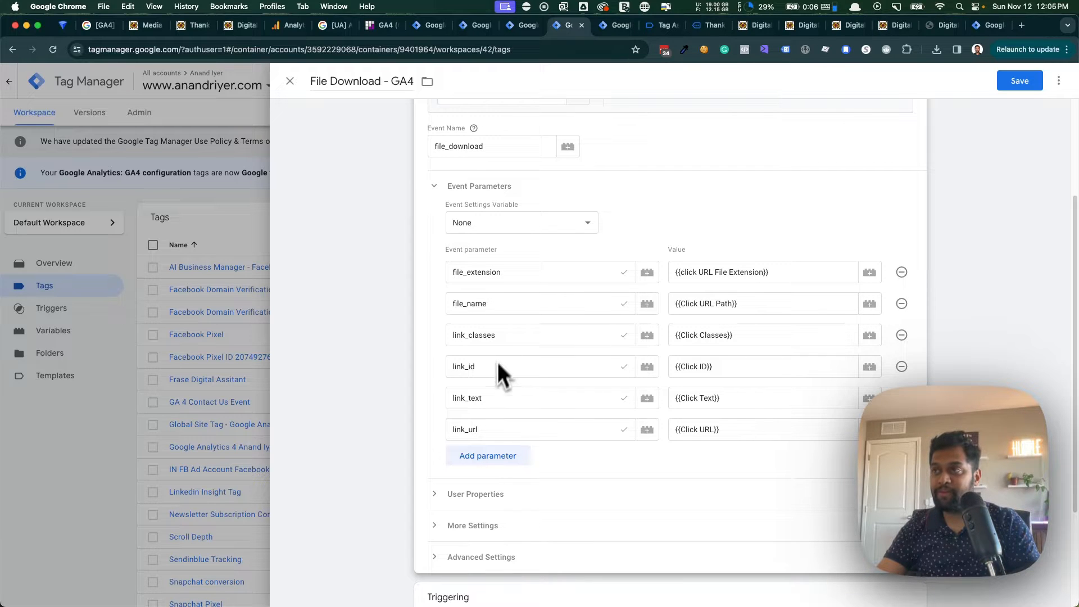
click(286, 28)
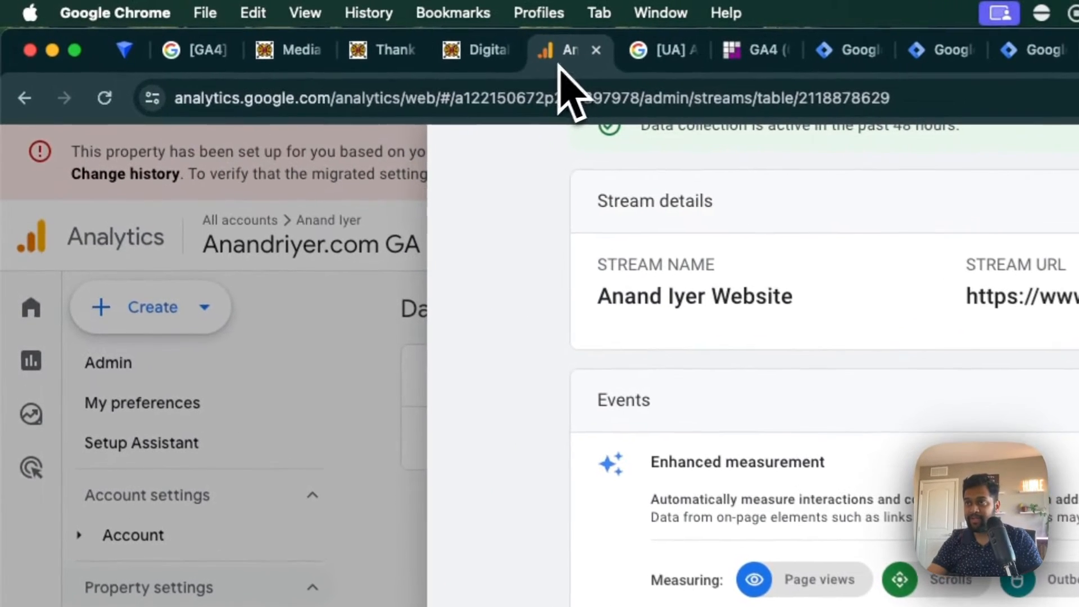
click(180, 188)
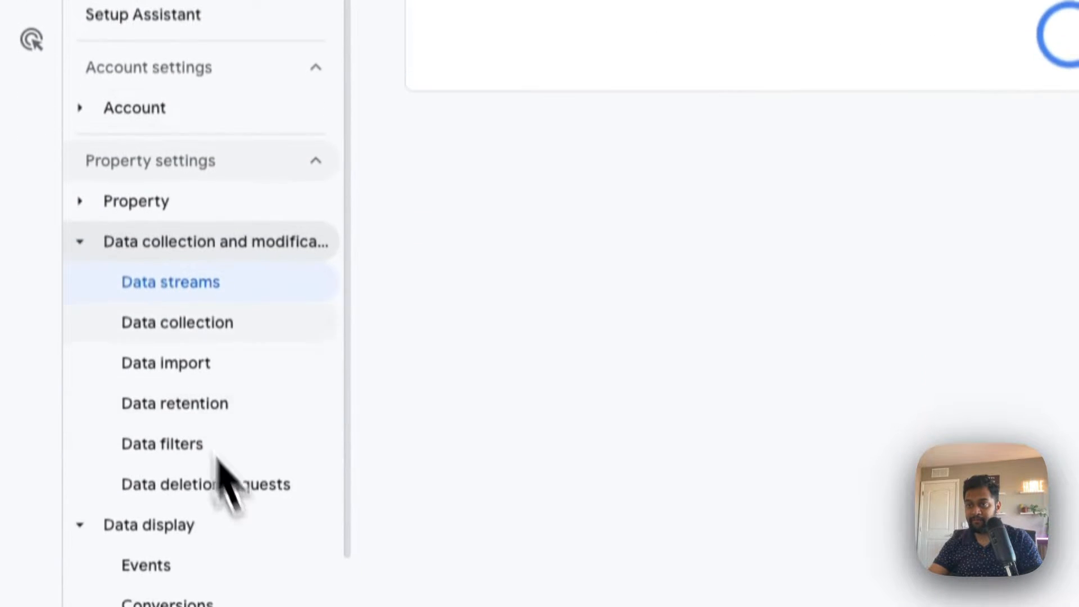
click(112, 126)
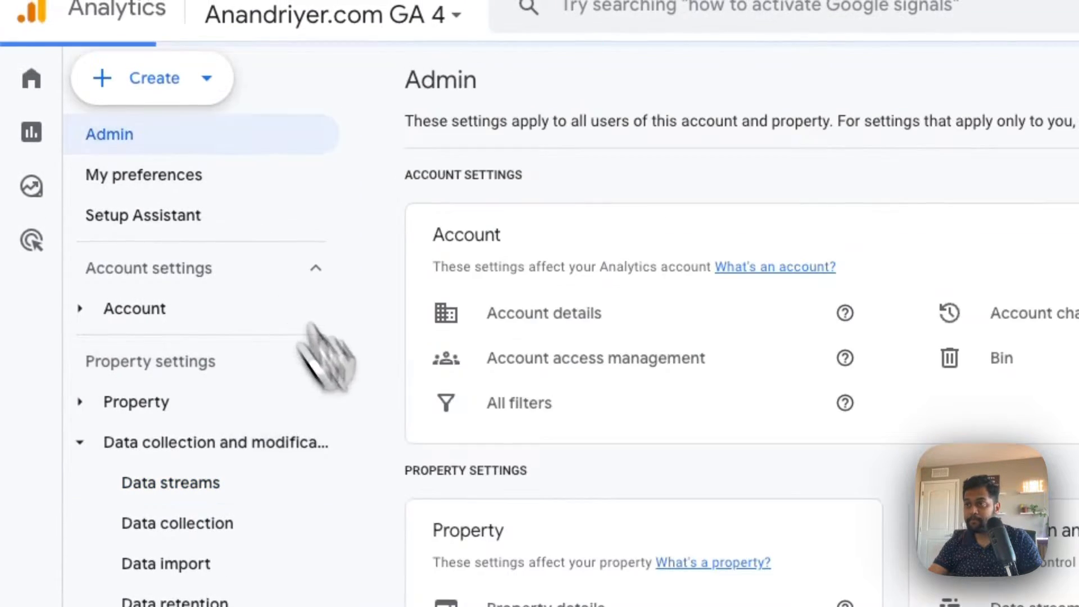
scroll(466, 528, down, 5)
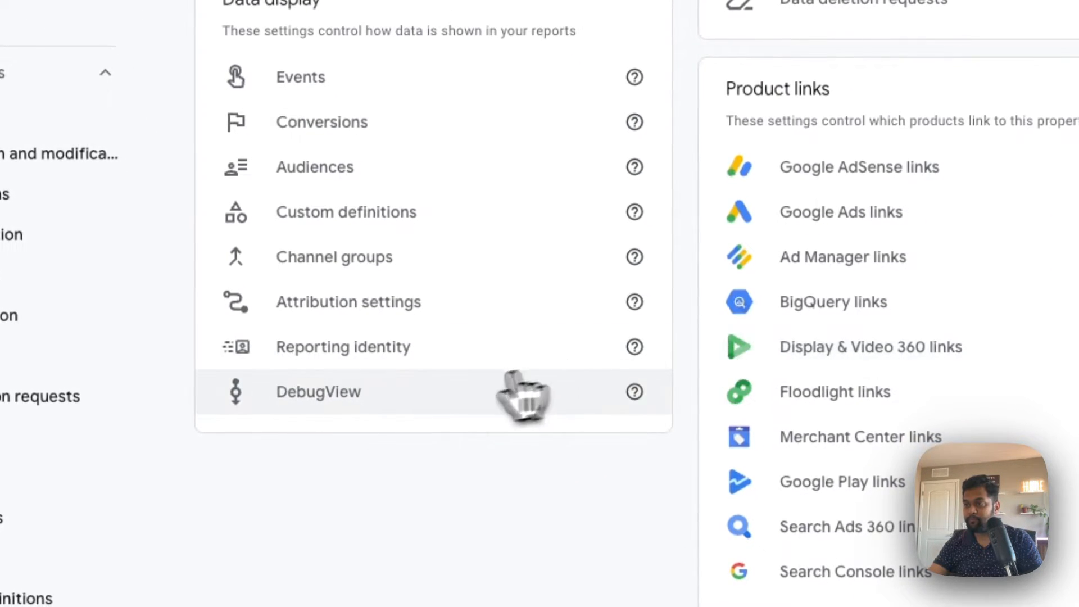
click(525, 403)
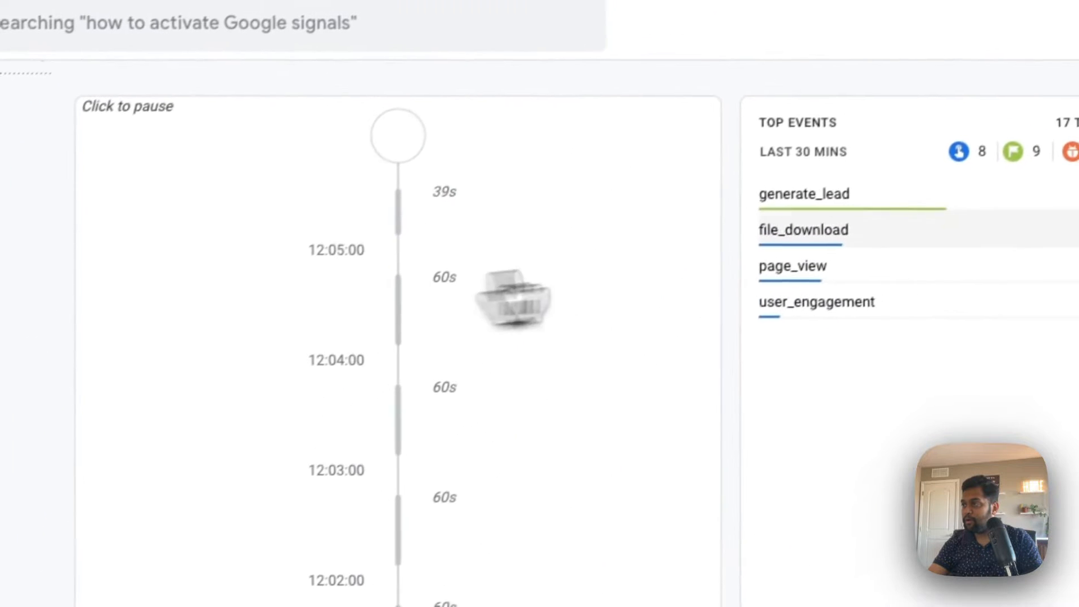
- Inspect the file_download event's file_extension, file_name, link_text and link_url parameters, expanding the most recent file_extension entry
click(798, 248)
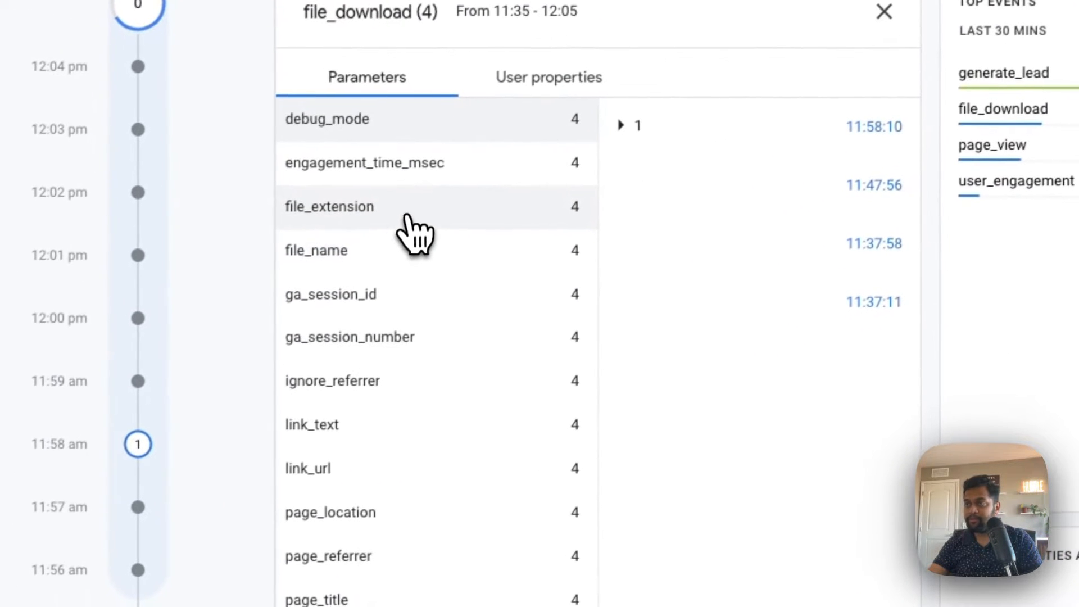
click(209, 340)
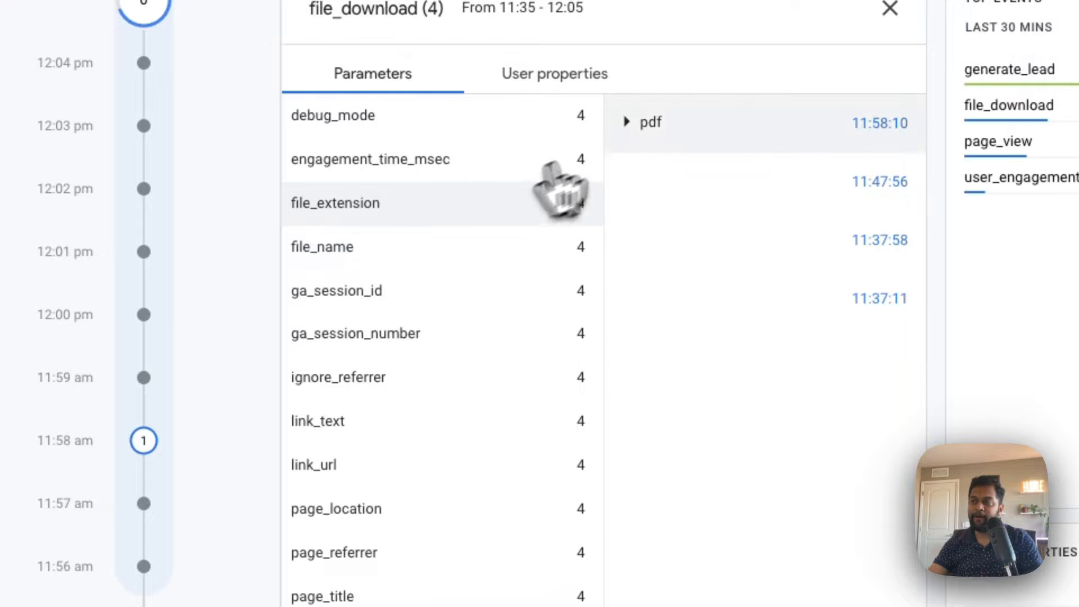
click(646, 125)
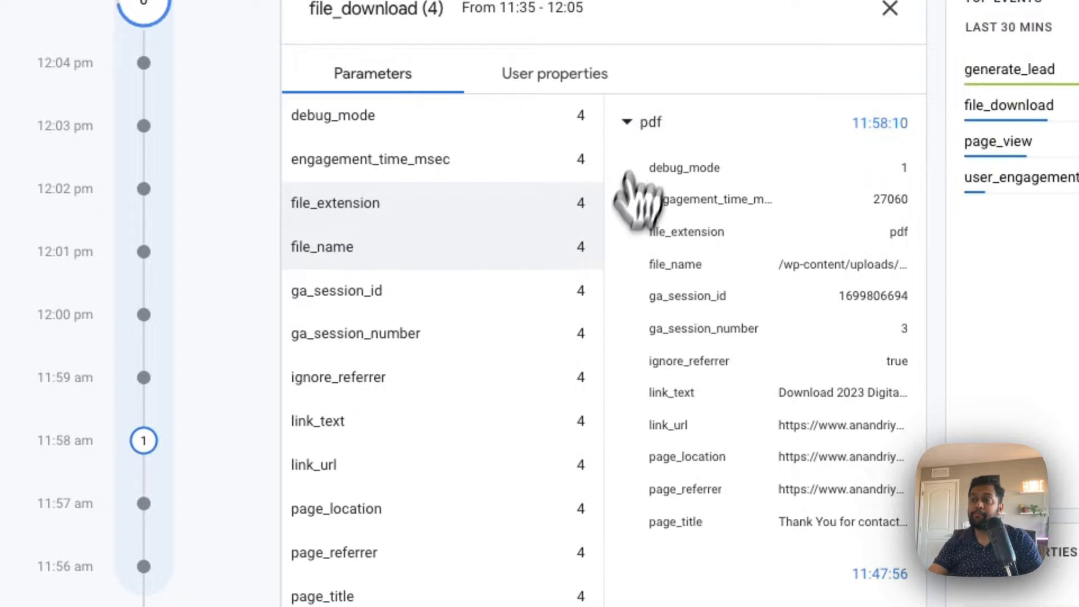
click(486, 243)
click(443, 428)
click(441, 465)
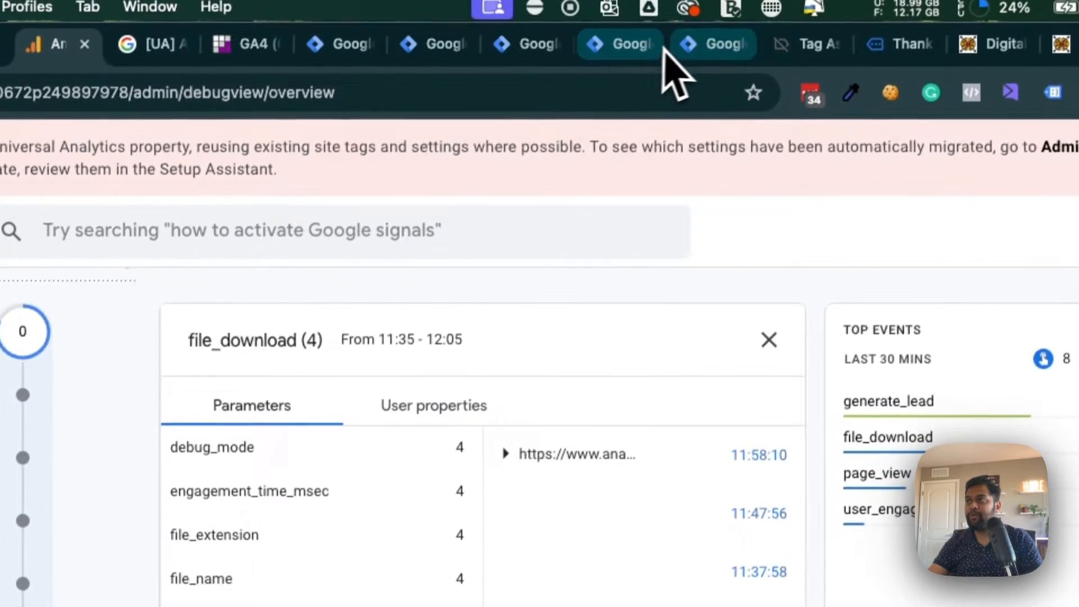
- Return to the File Download - GA4 tag and review its event parameter names from file_extension through link_url
click(687, 47)
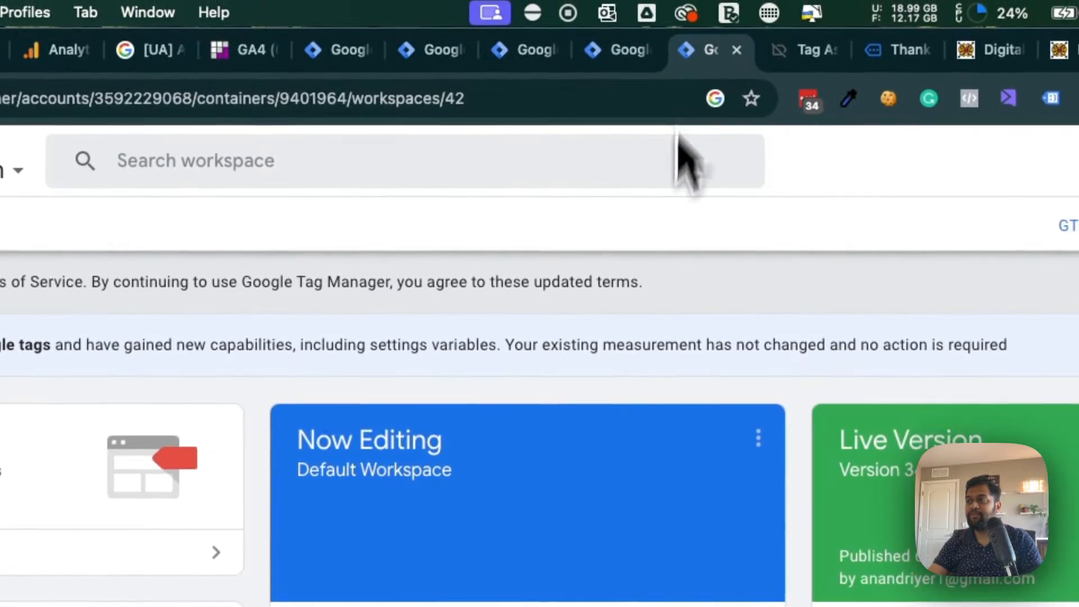
click(613, 48)
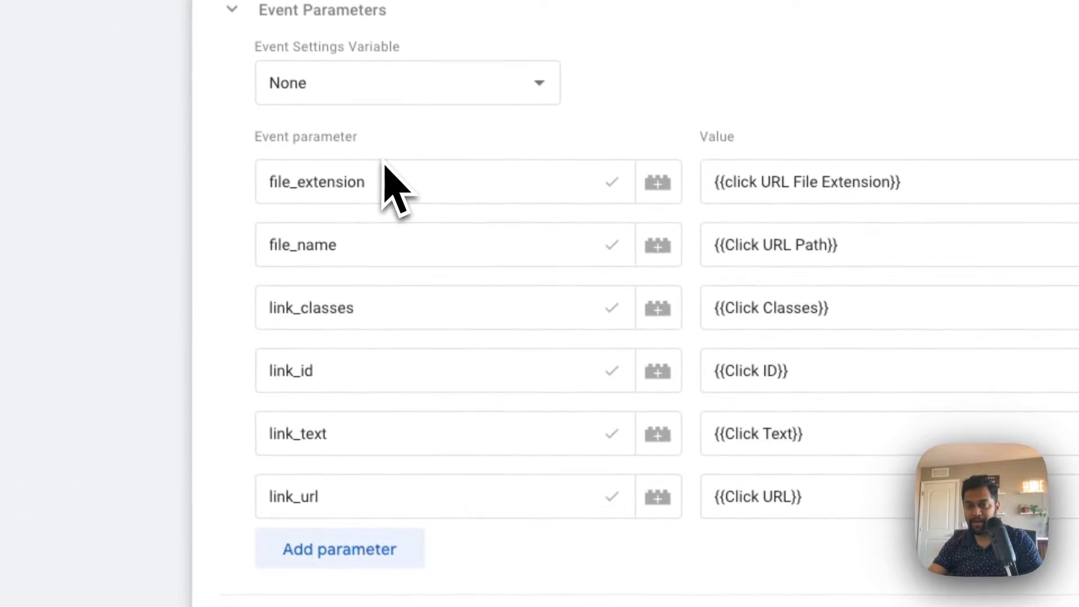
click(360, 181)
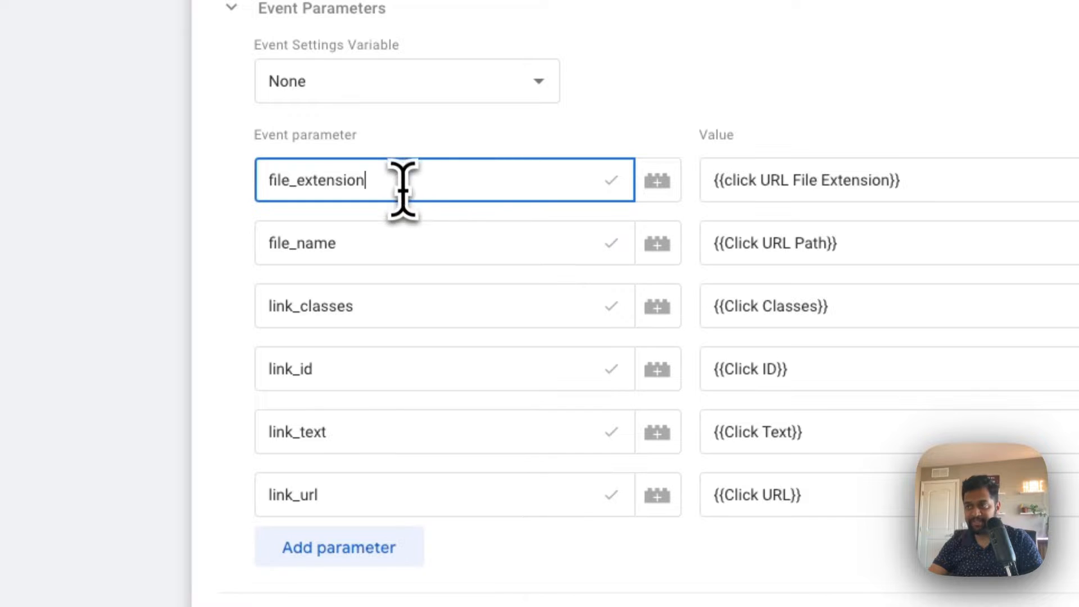
click(396, 252)
click(413, 309)
click(411, 369)
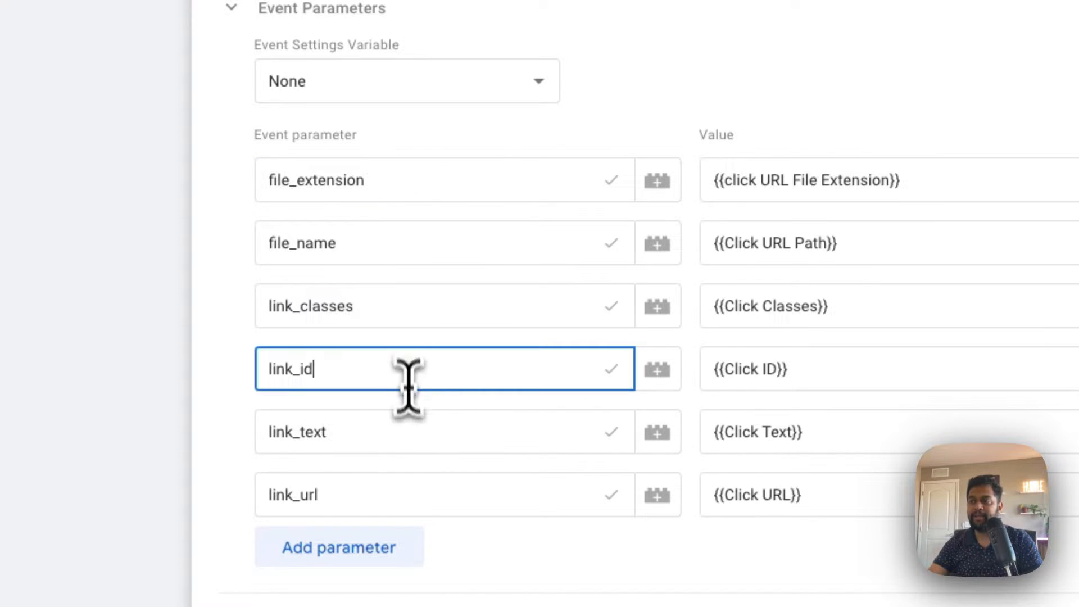
click(408, 432)
click(401, 494)
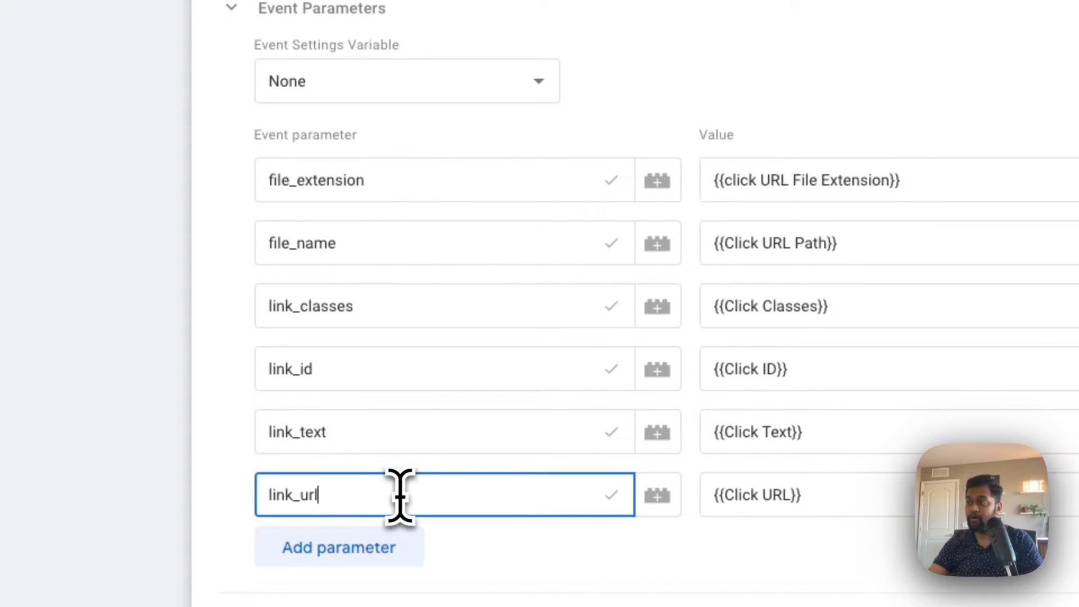
click(382, 186)
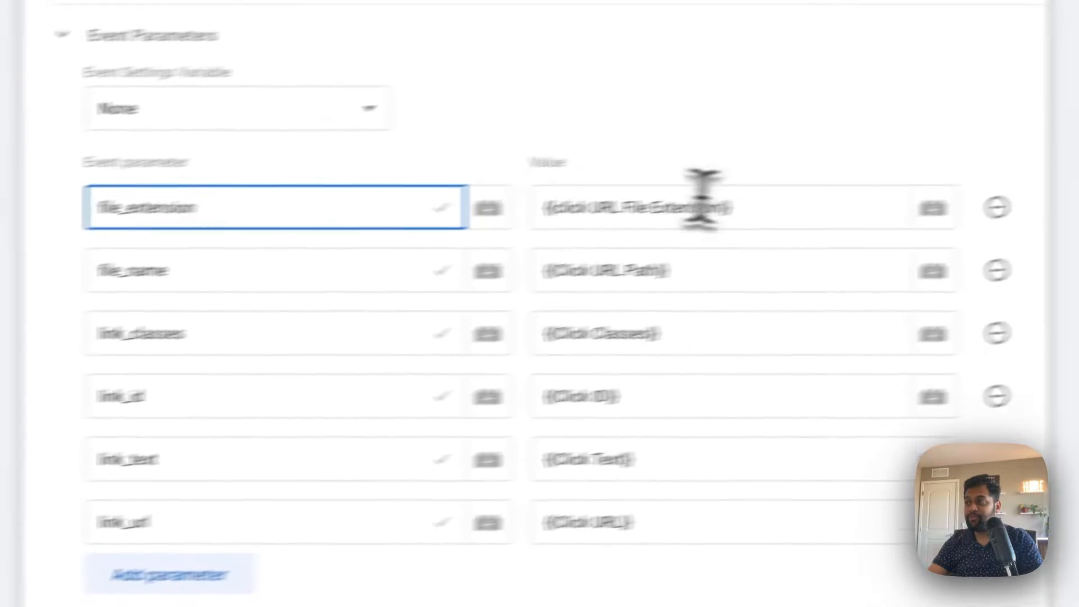
- Replace the file_extension parameter's value with the Click File Download Extension variable
triple_click(644, 231)
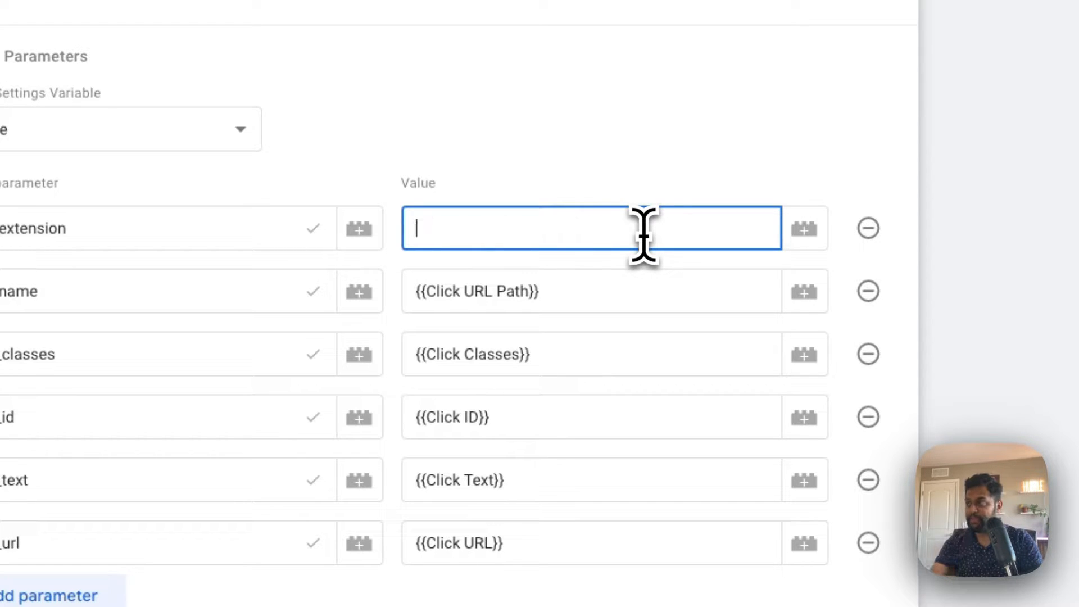
click(804, 229)
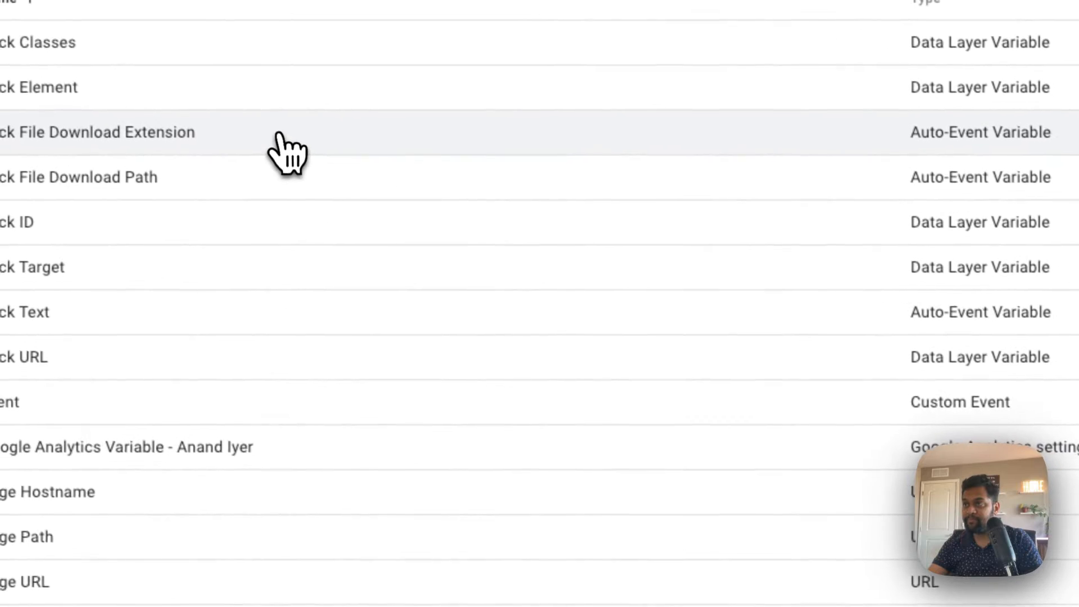
click(3, 44)
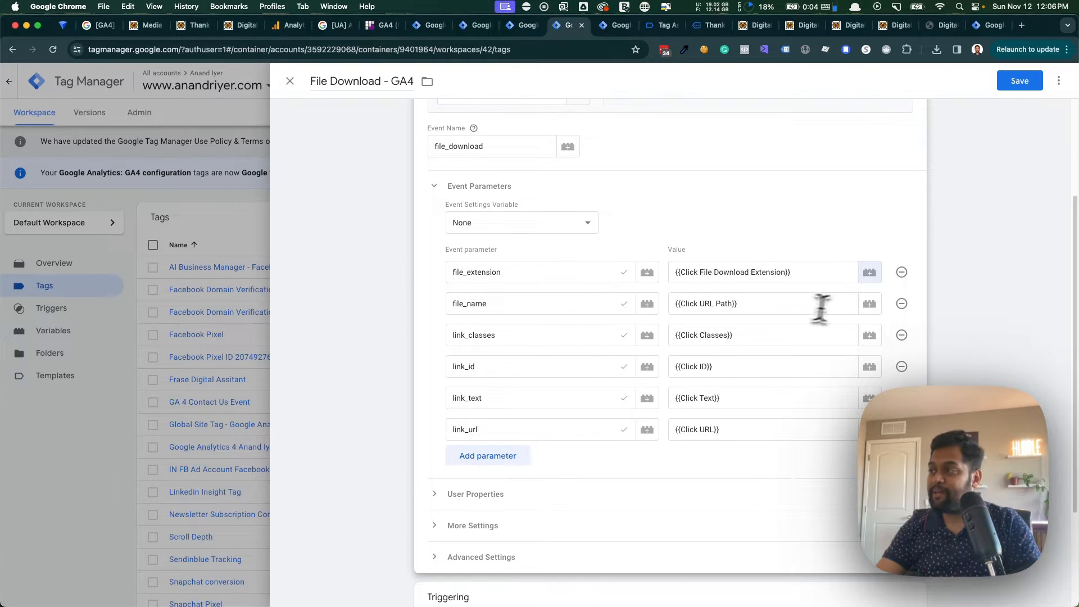
- Replace the file_name parameter's value with the Click File Download Path variable, and look through the variables available for link_url
click(815, 307)
key(super+a)
key(BackSpace)
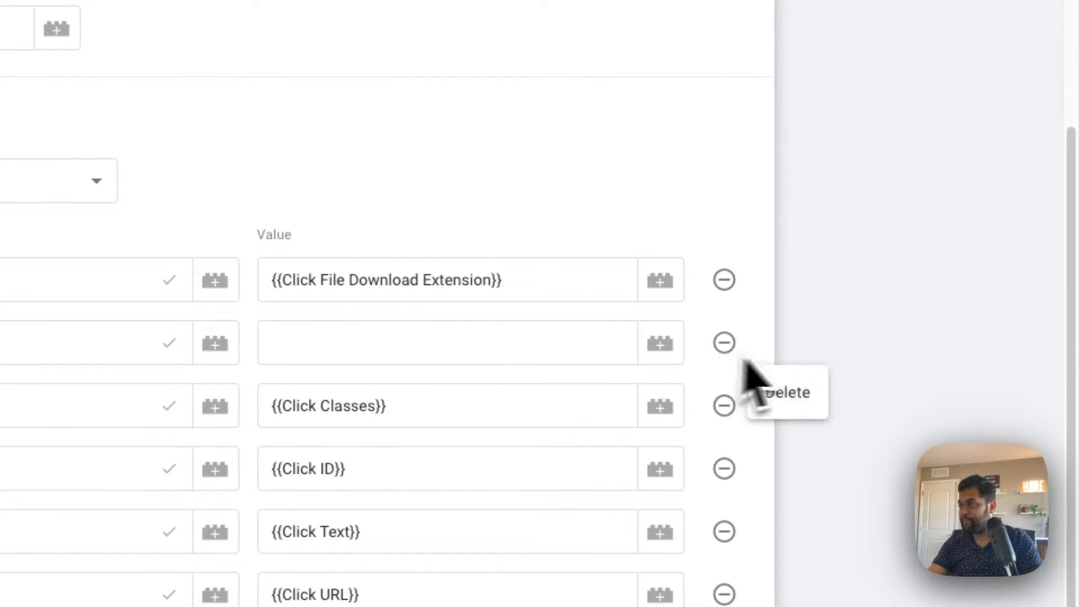
click(660, 343)
click(249, 191)
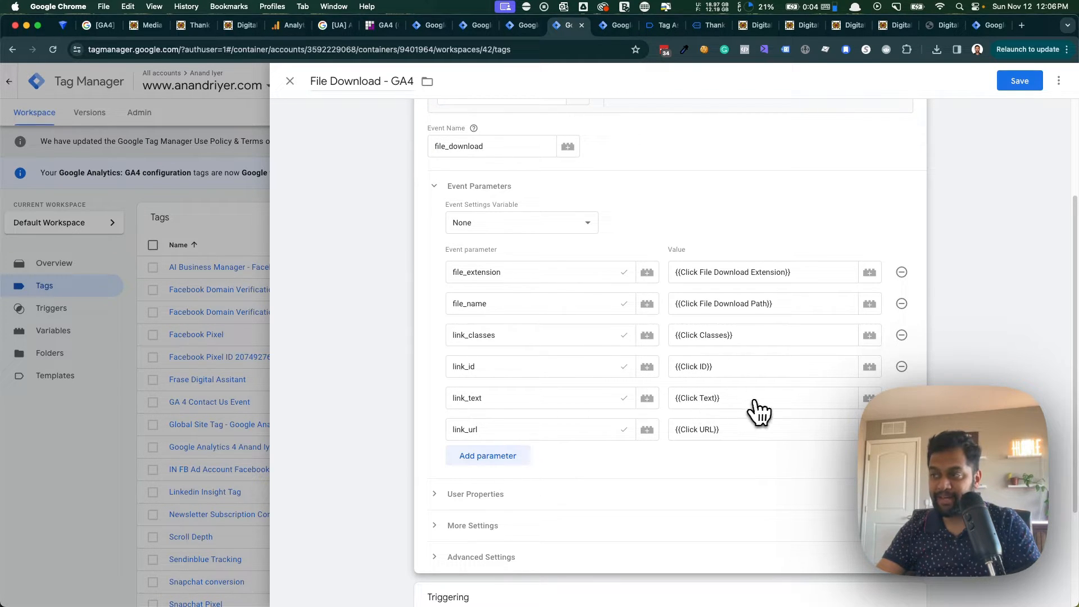
click(870, 430)
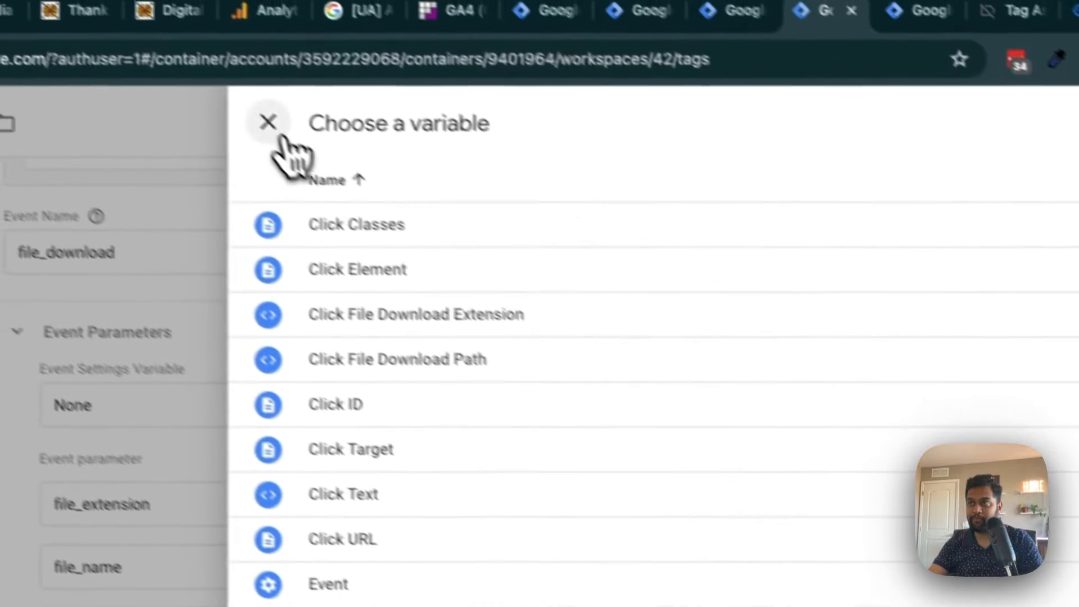
click(191, 76)
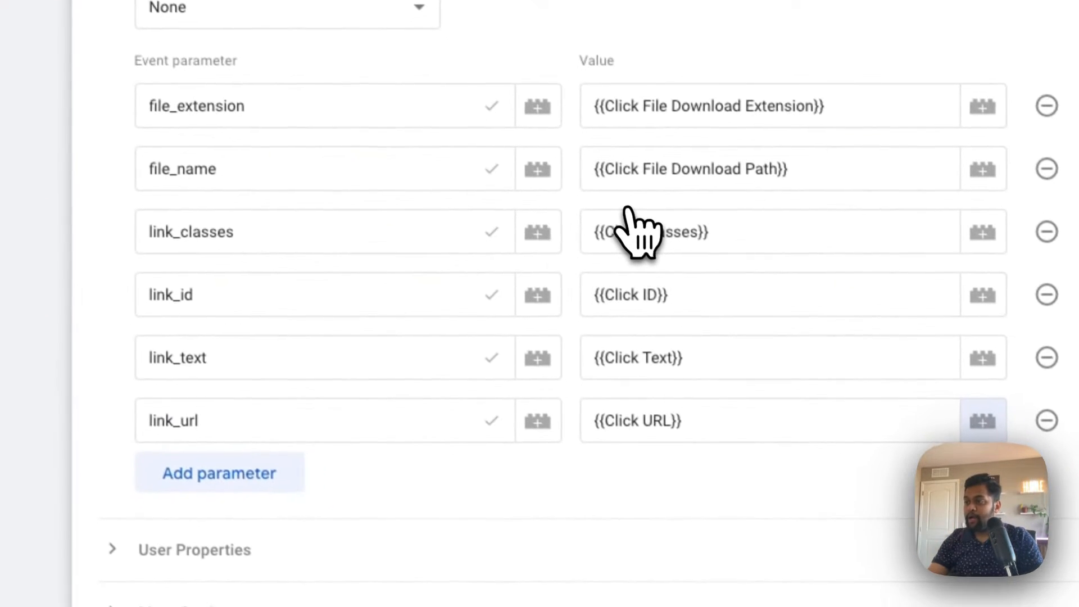
- Assign the File Download trigger to the File Download - GA4 tag
scroll(631, 229, down, 5)
click(680, 430)
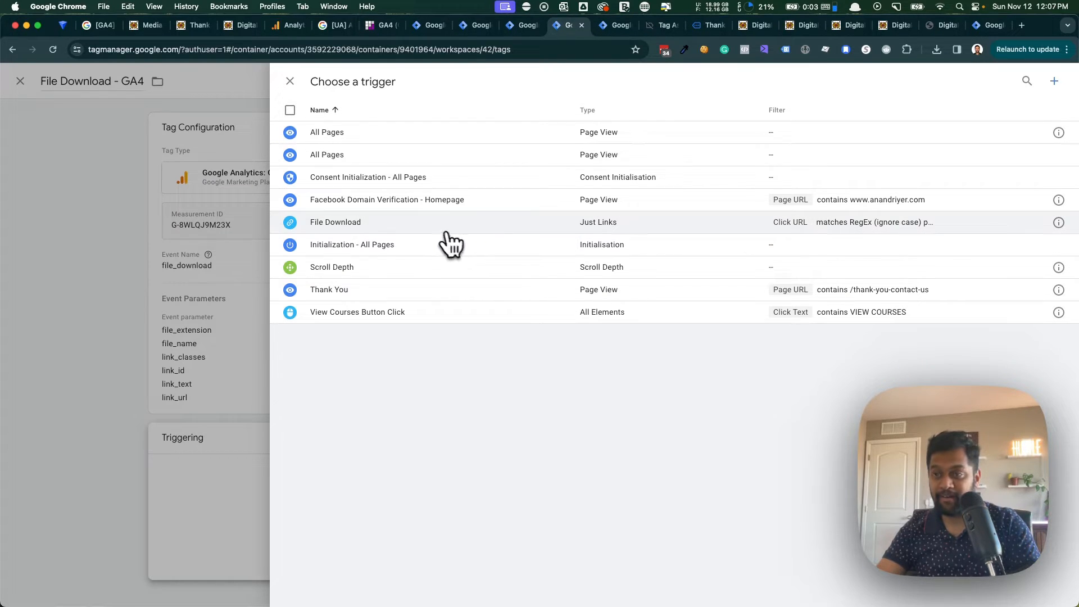
click(363, 228)
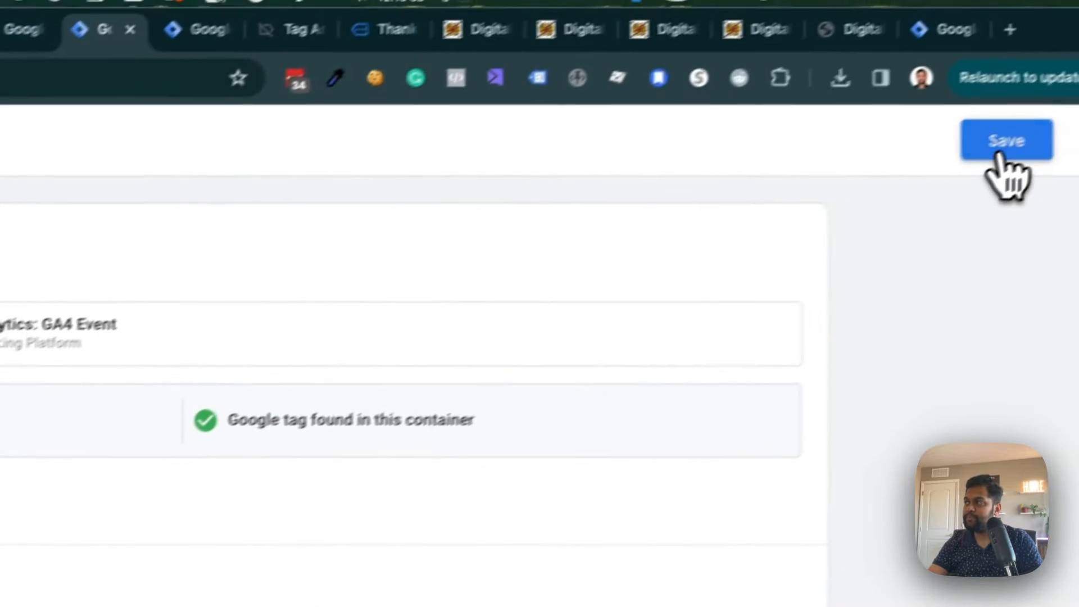
- Save the File Download - GA4 tag and connect a Tag Manager preview session to the site's /thank-you-contact-us/ page
click(1004, 146)
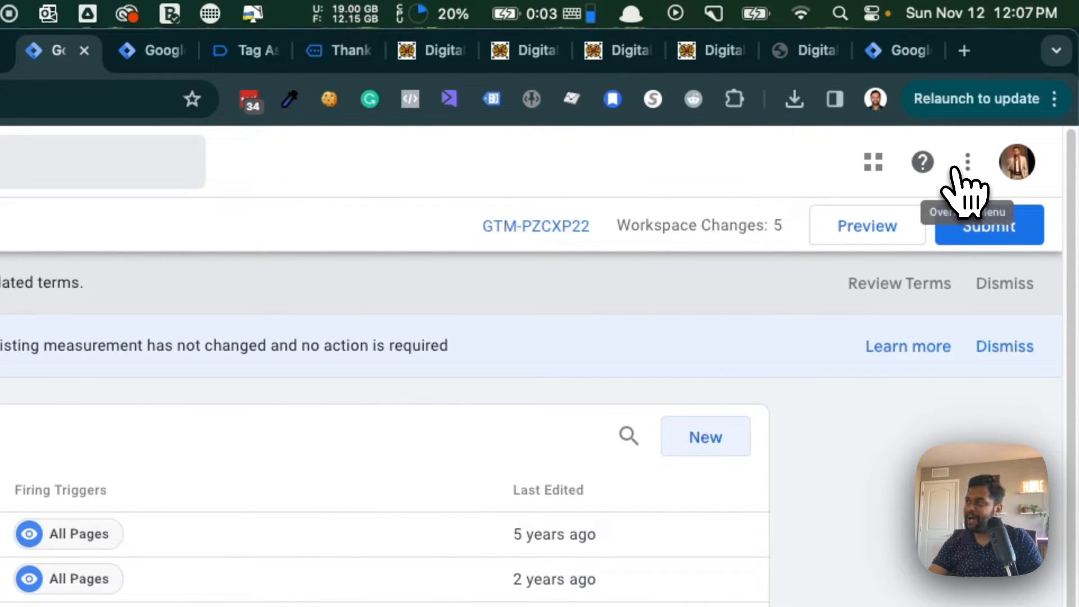
click(865, 230)
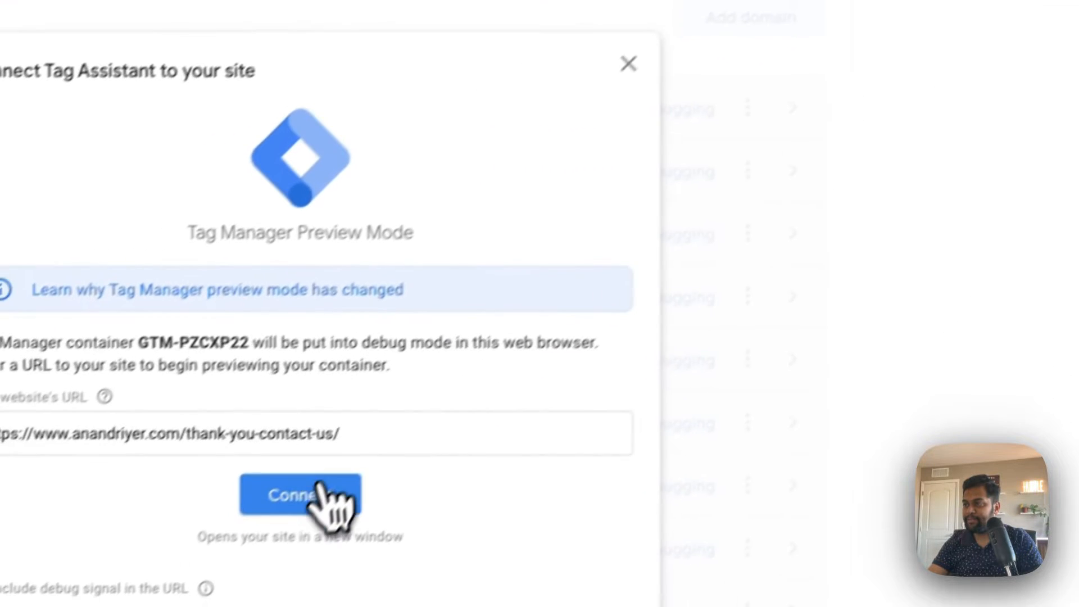
click(321, 485)
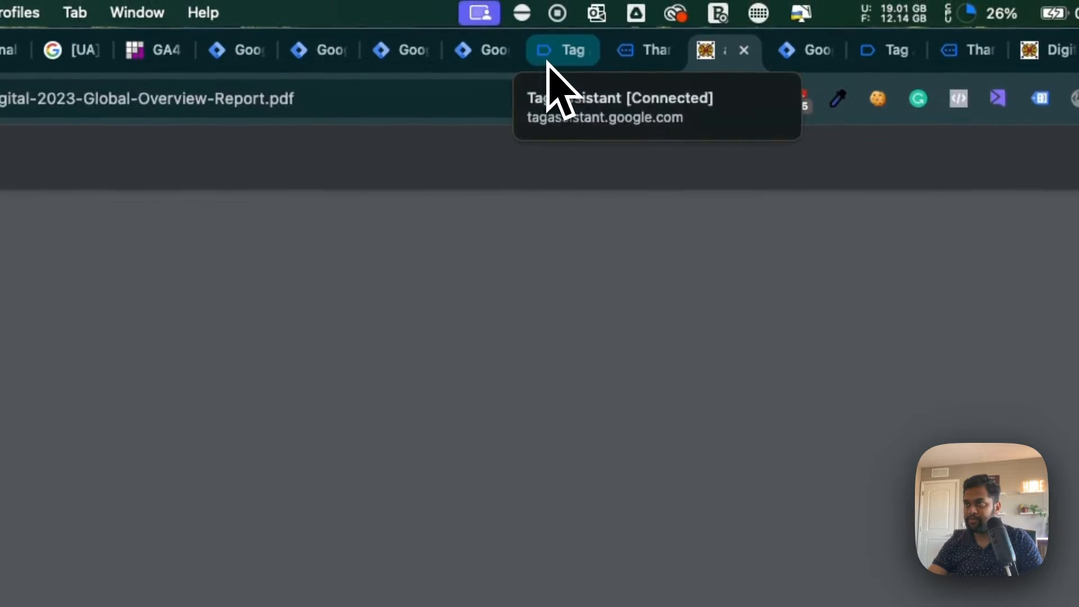
click(548, 61)
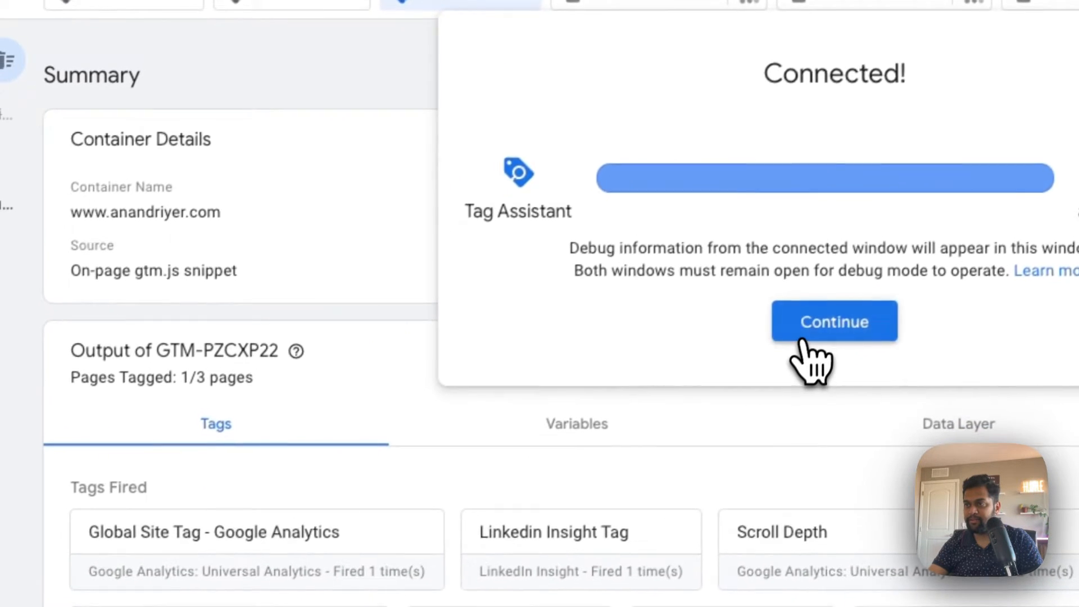
click(548, 556)
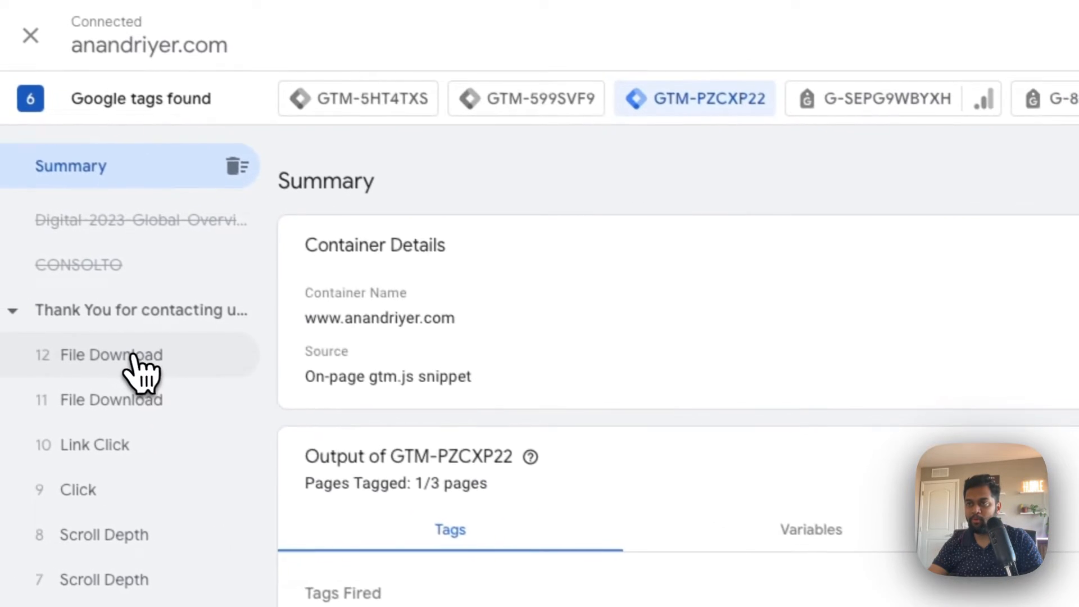
- Check the tags fired on File Download events 11 and 12, and look into the GTM-599SVF9 and GTM-5HT4TXS containers
click(138, 365)
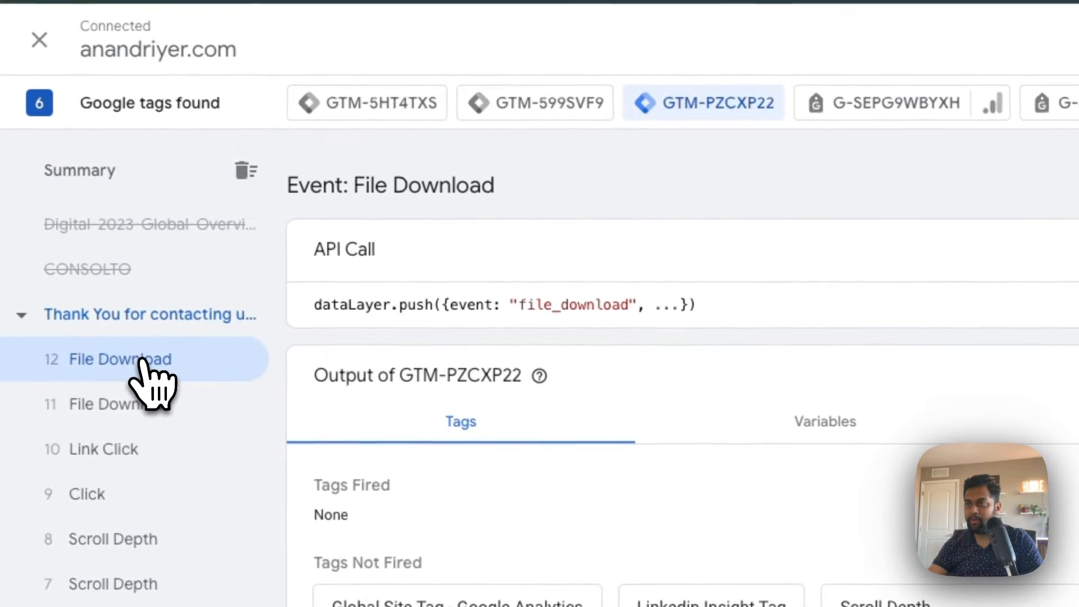
click(147, 399)
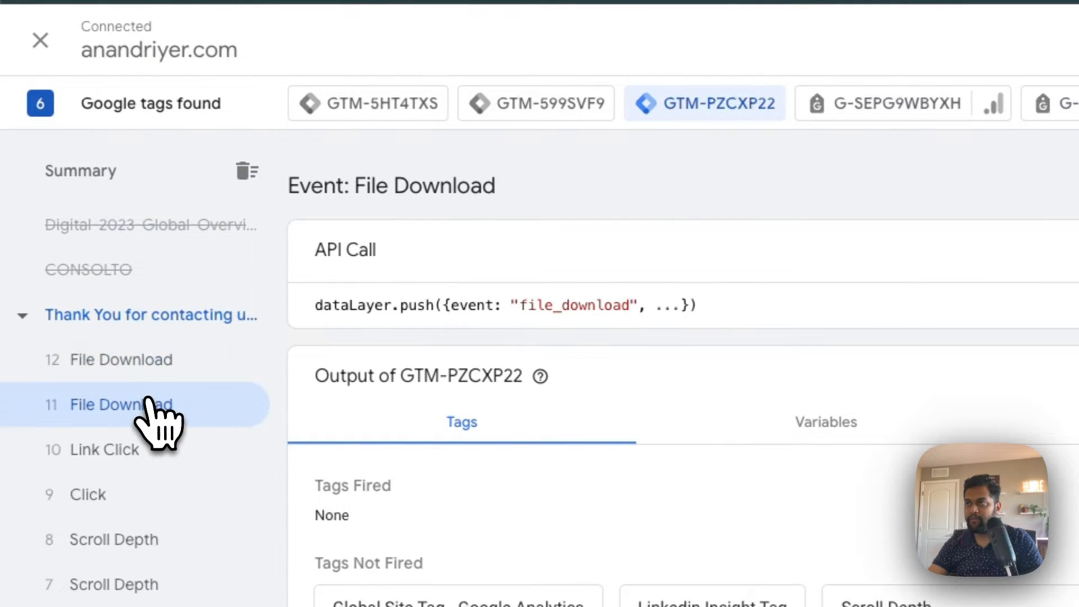
click(150, 363)
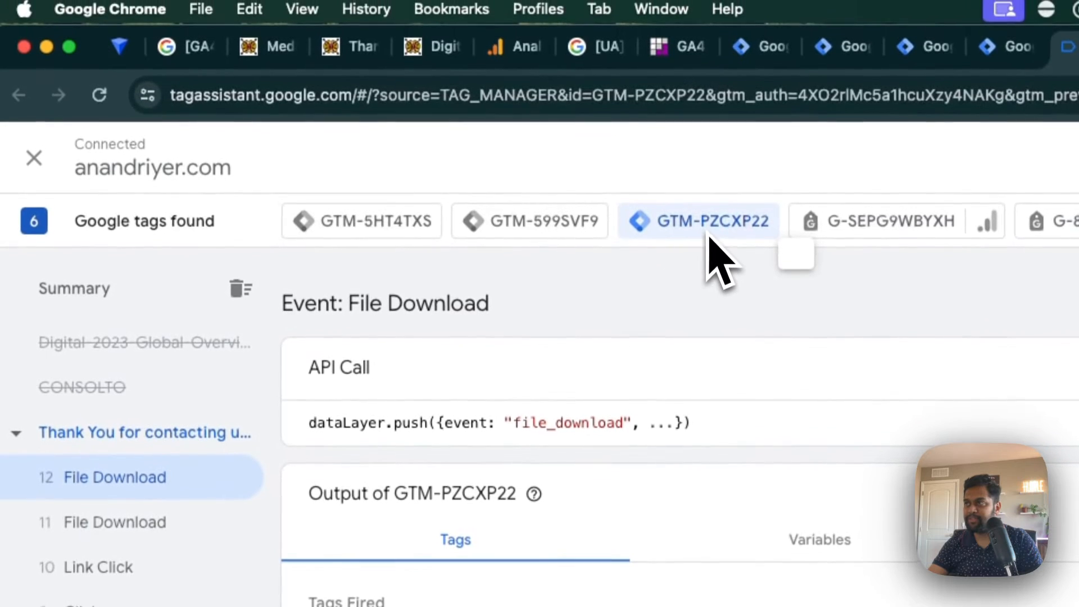
click(520, 228)
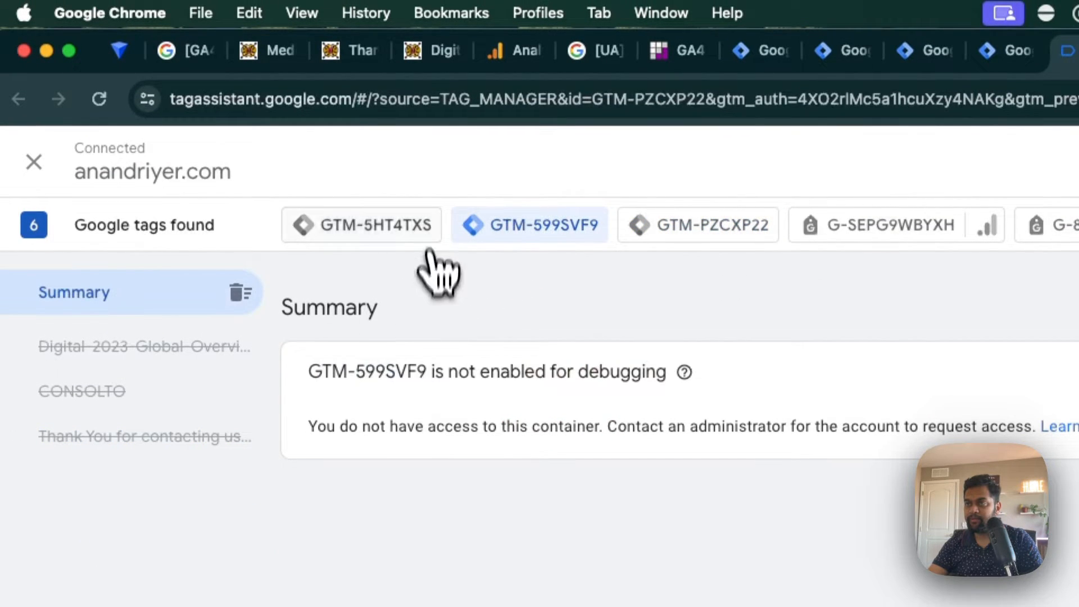
click(419, 233)
click(747, 231)
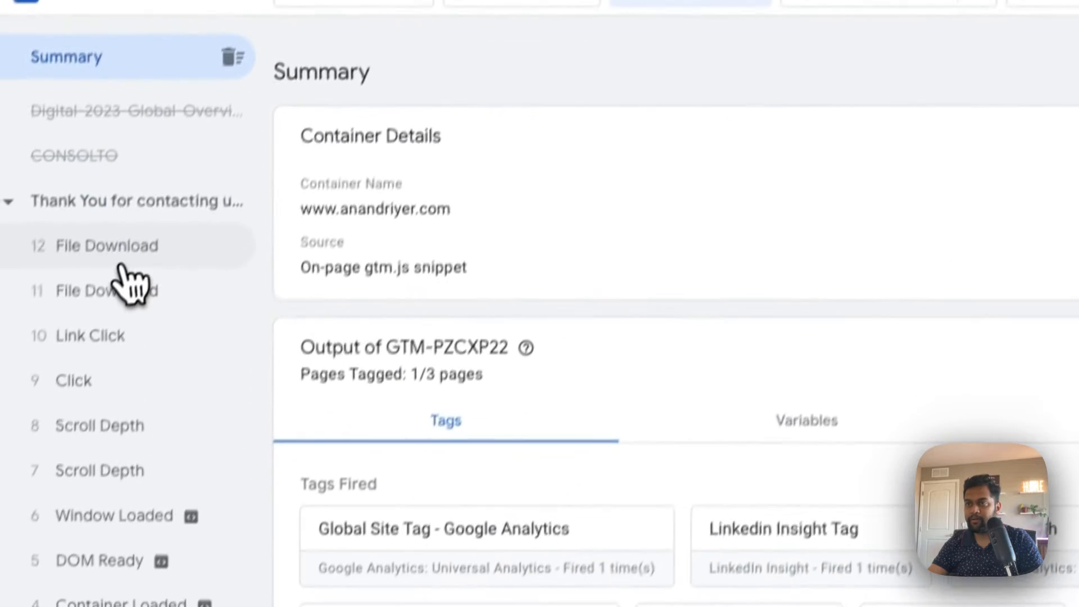
- Open the File Download - GA4 tag fired on the Link Click event and display its variables as values
click(121, 265)
click(116, 336)
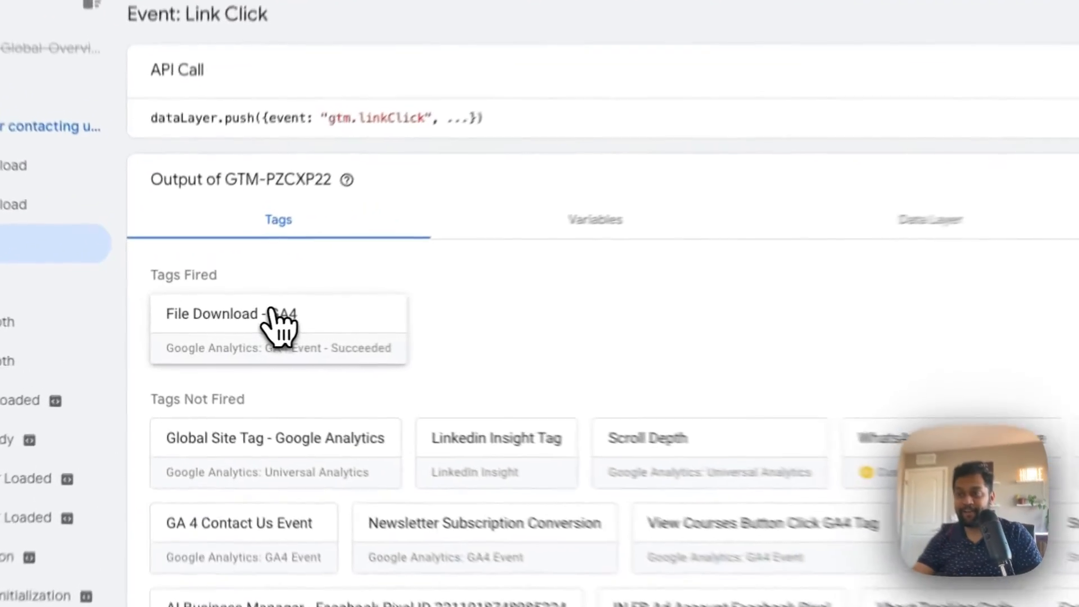
click(232, 334)
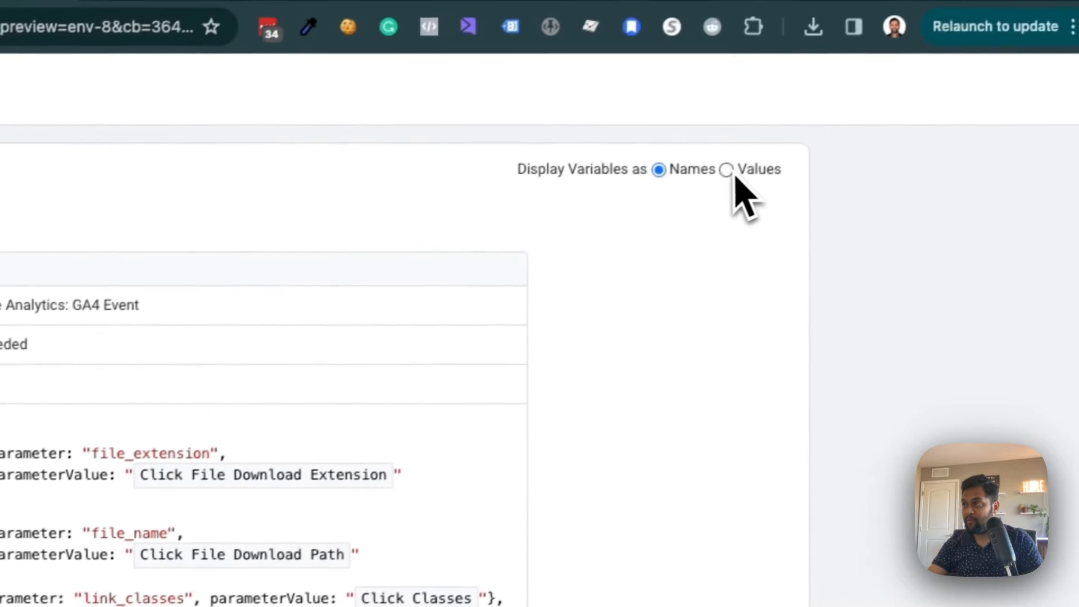
click(1078, 38)
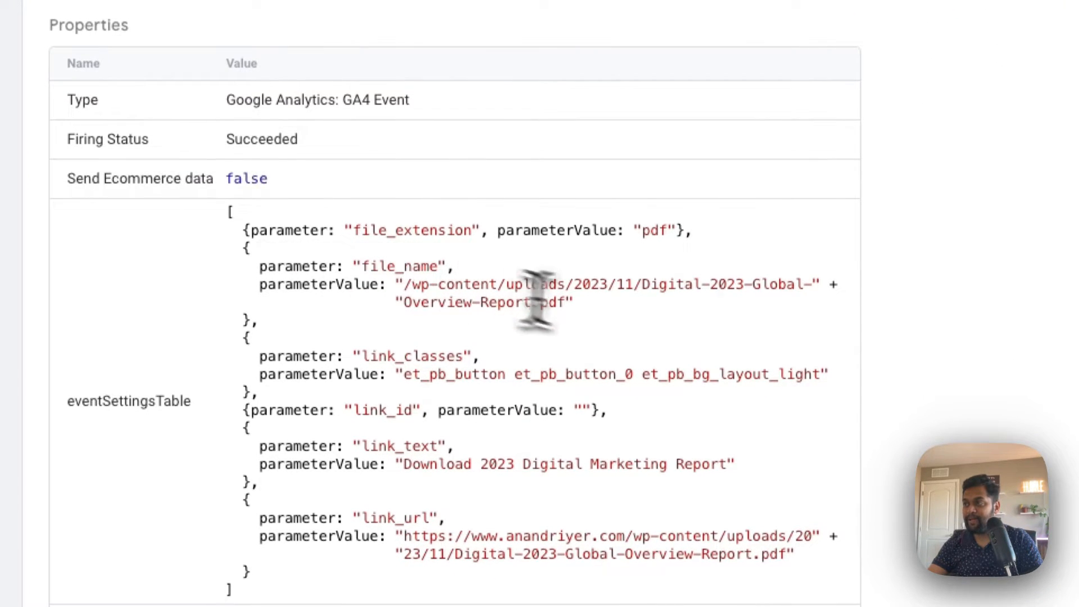
- Review the tag's file_name, link_classes and link_text parameter values
drag(569, 304, 408, 293)
click(441, 360)
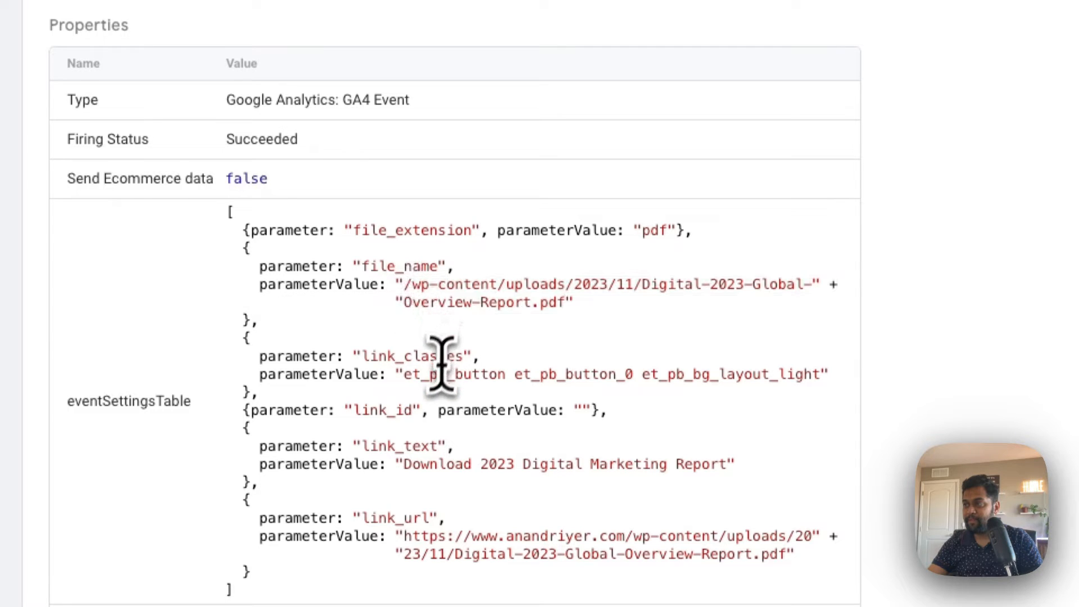
drag(830, 379, 430, 381)
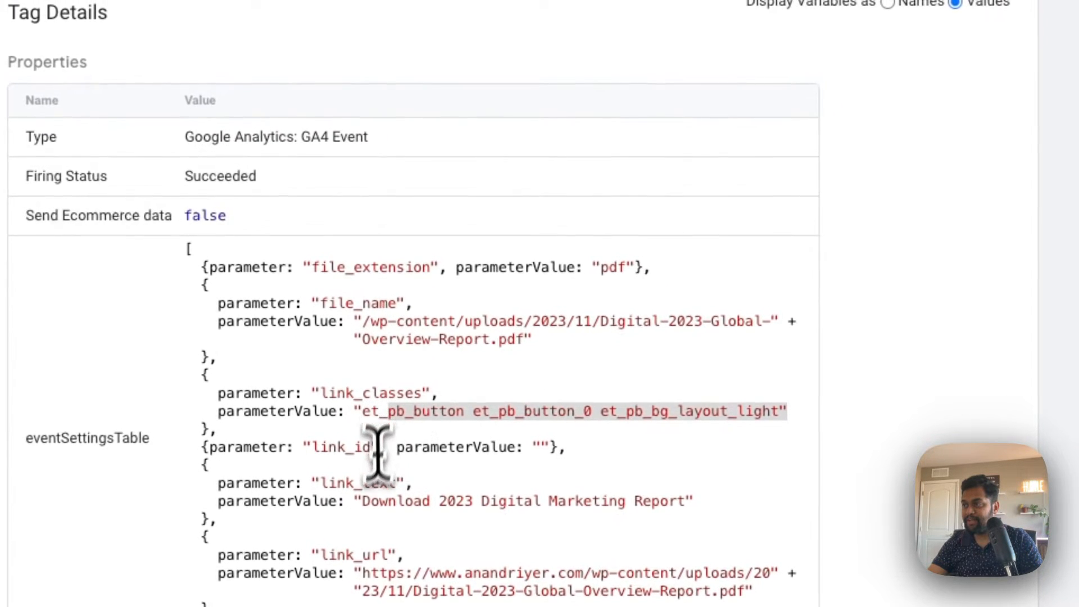
drag(356, 502, 484, 504)
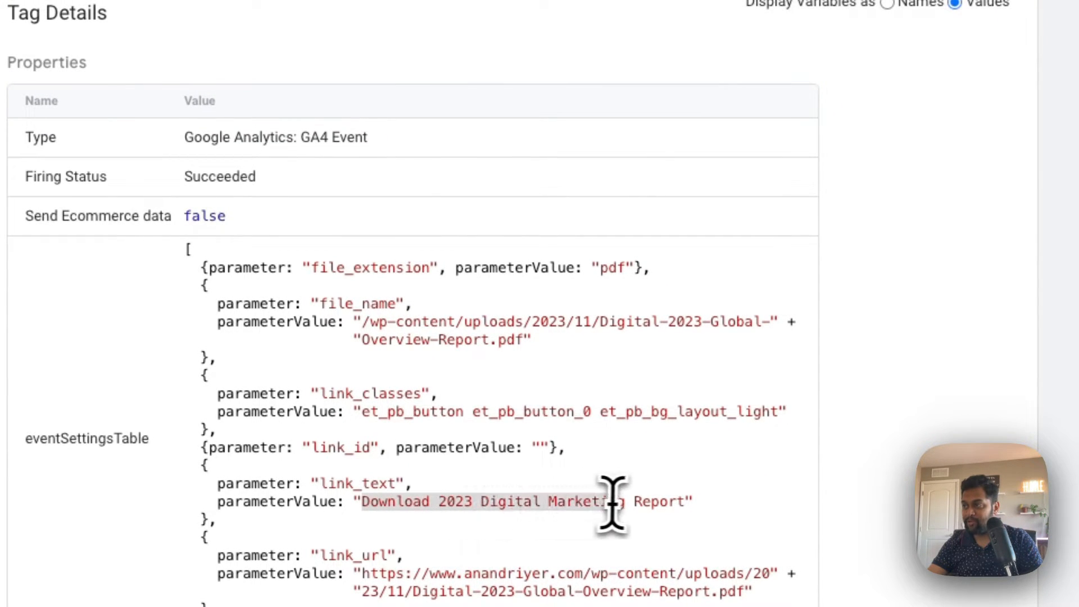
- Compare the link_text value with the download button on the thank-you page, and review the tag's link_url value
click(410, 37)
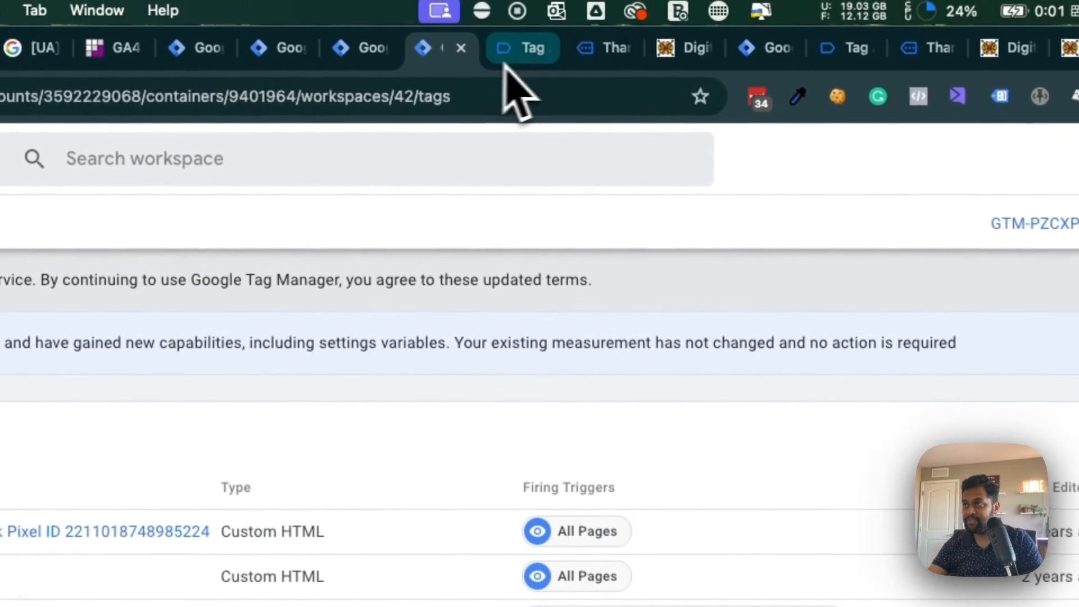
click(601, 65)
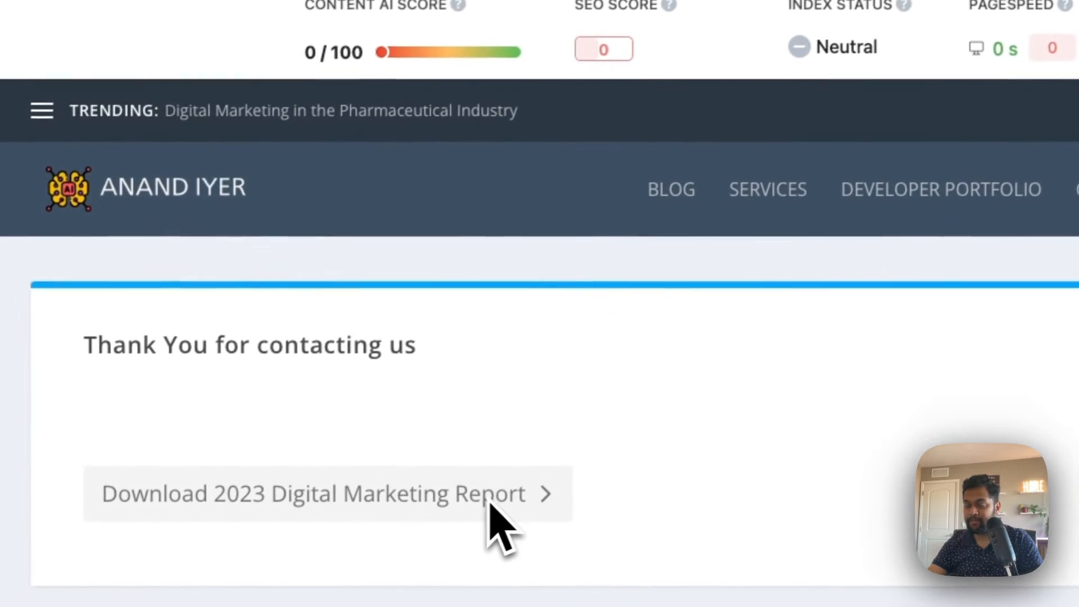
click(593, 30)
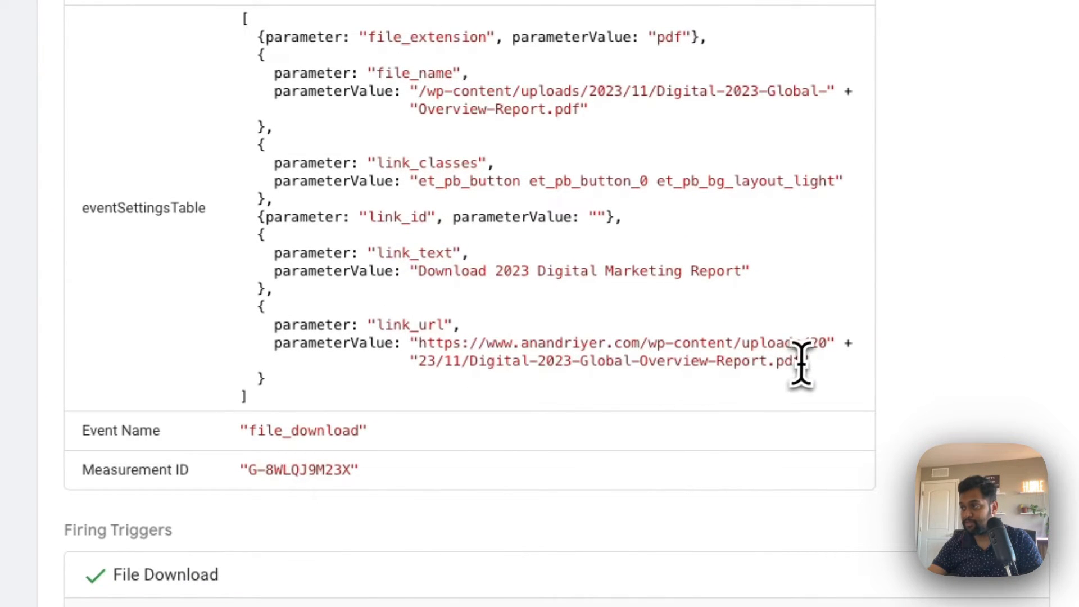
drag(801, 363, 450, 351)
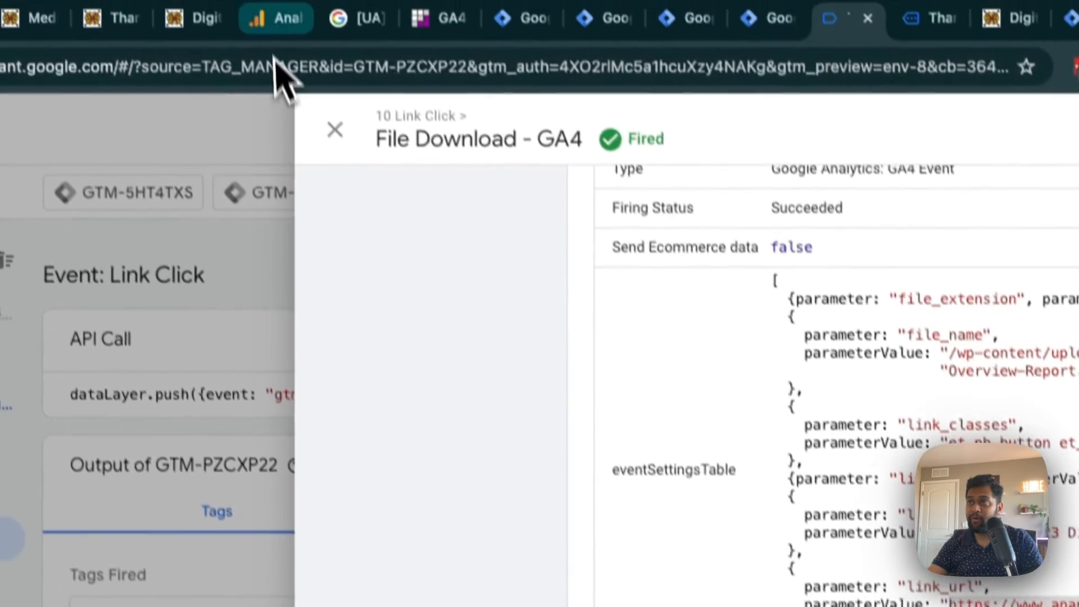
- Switch to GA4 DebugView, close the file_download event details and reload the page
click(285, 73)
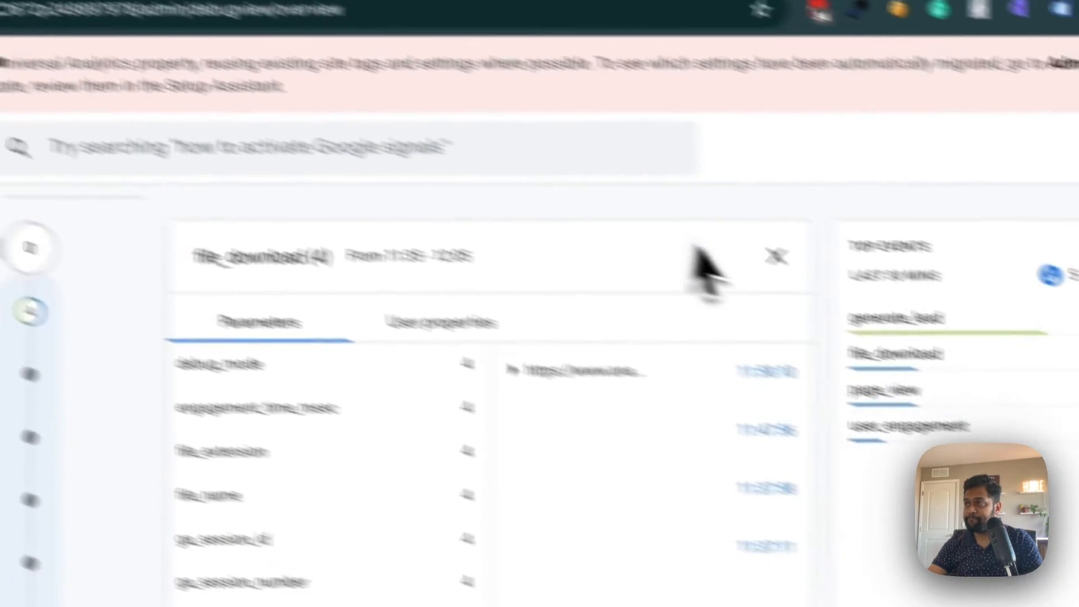
click(1050, 345)
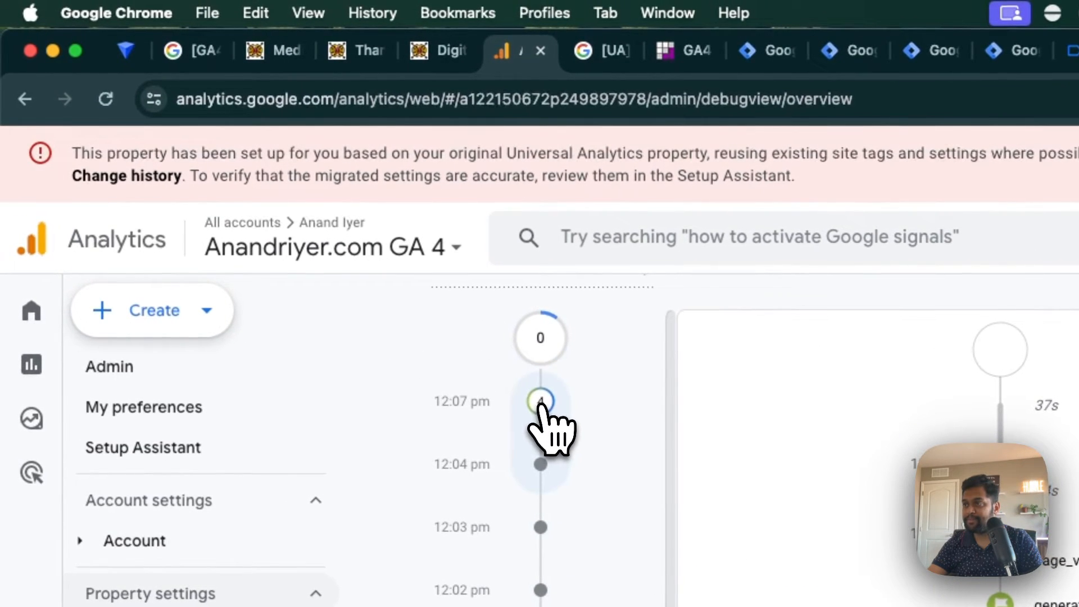
click(107, 100)
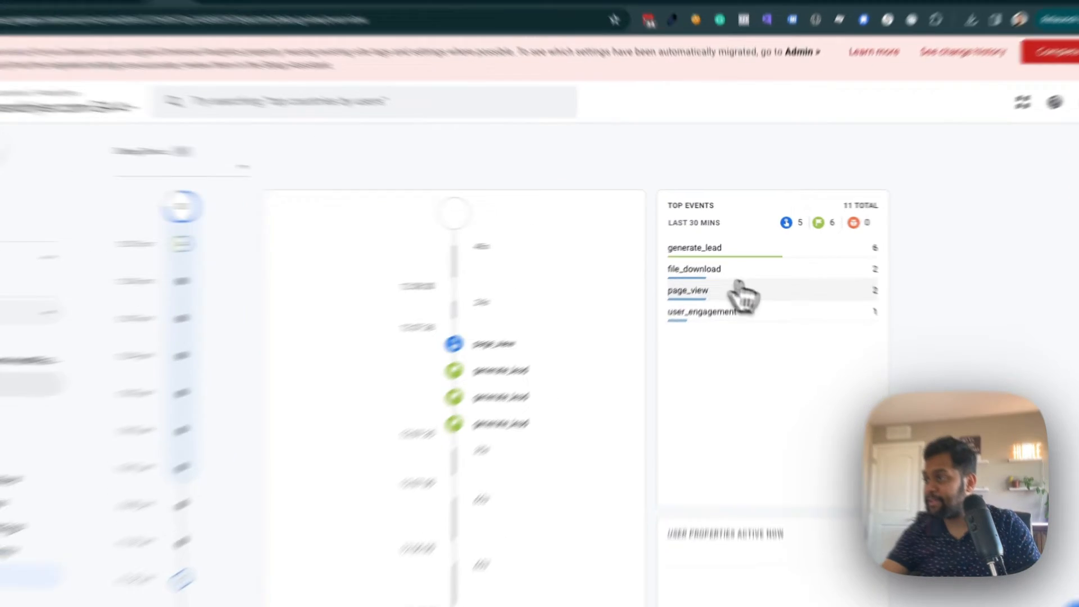
- Open file_download from the top events and inspect its debug_mode and file_extension parameters with their entries expanded
click(703, 270)
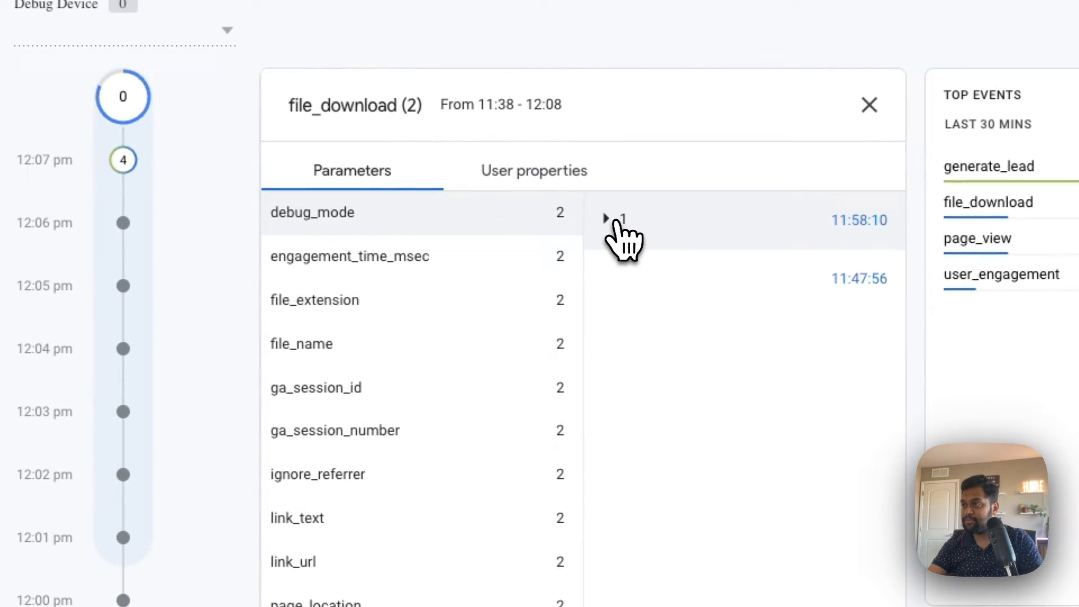
click(617, 222)
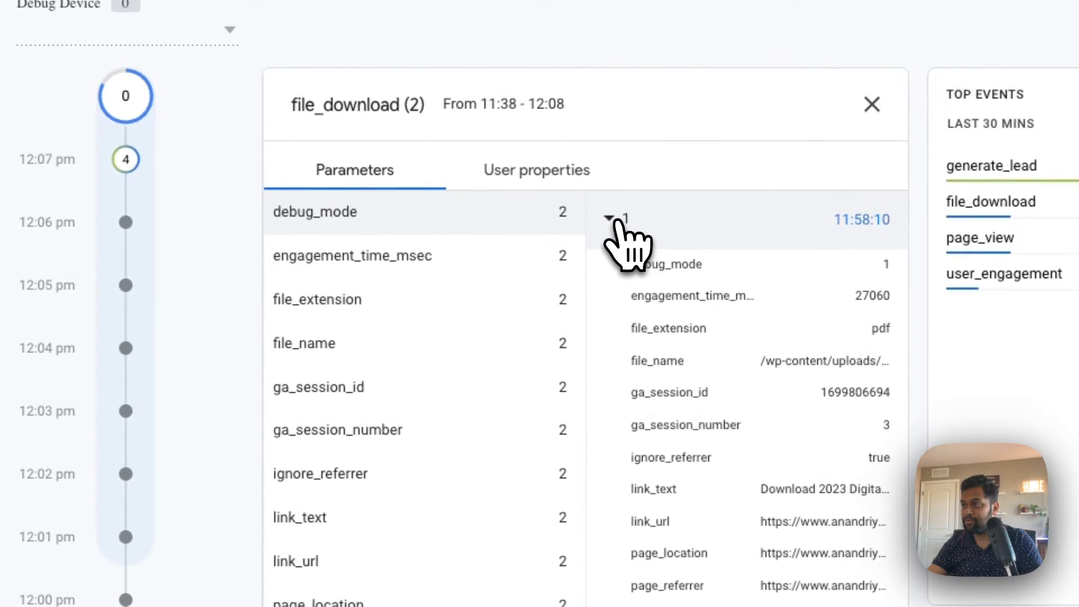
click(381, 305)
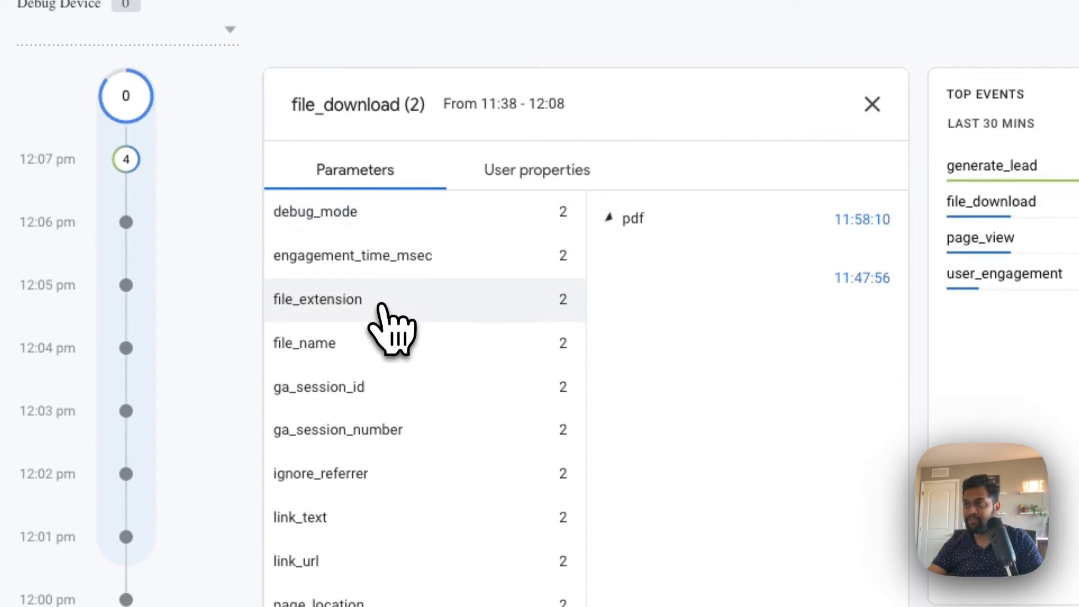
click(623, 221)
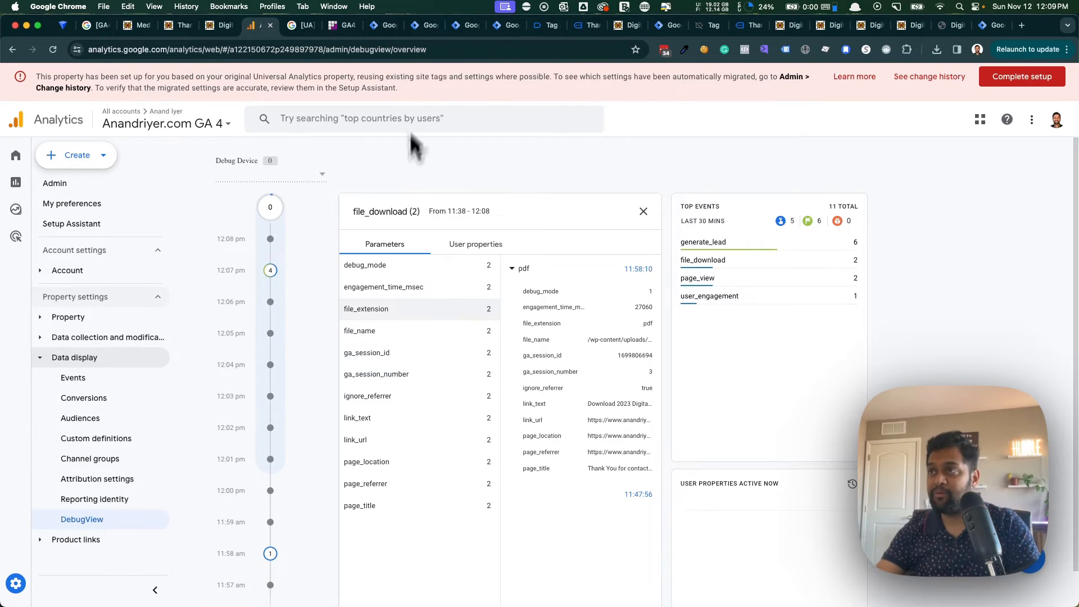
- Return to Tag Assistant and recheck the Link Click event's File Download - GA4 tag and File Download events 11 and 12
click(463, 25)
click(505, 26)
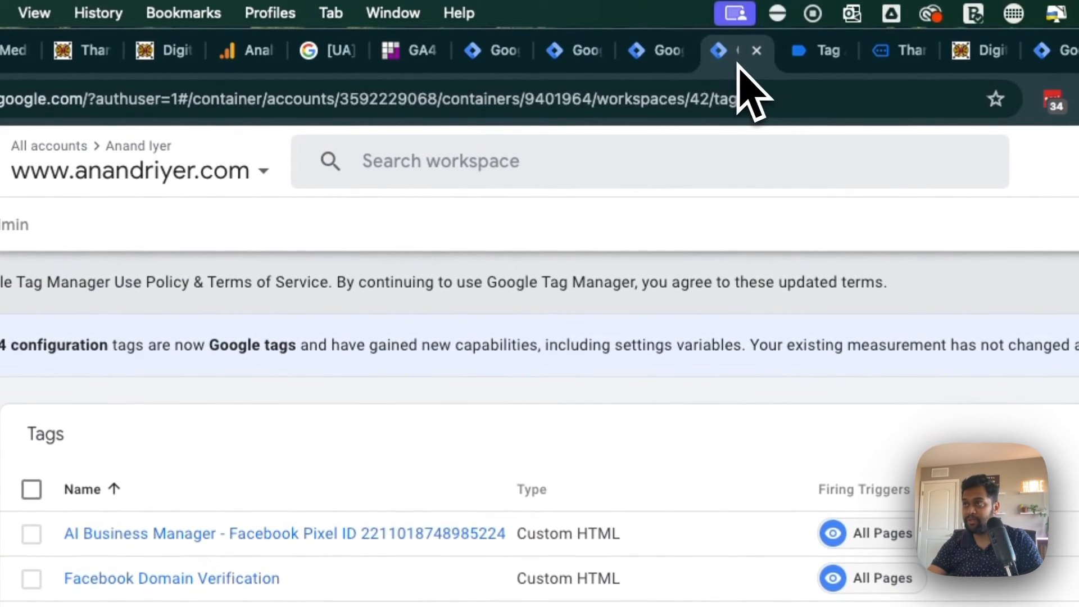
click(663, 65)
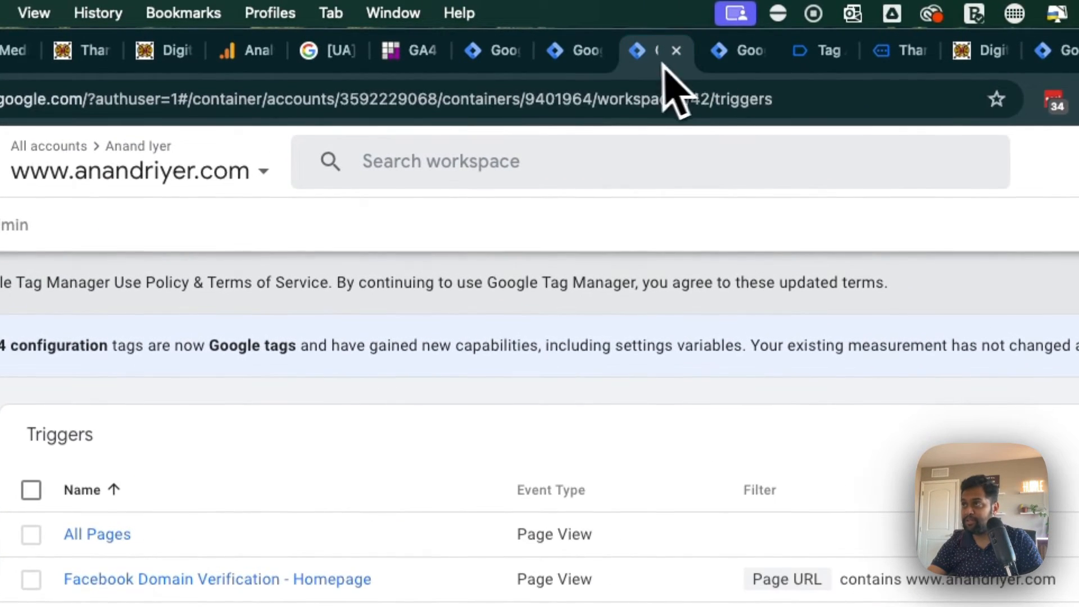
click(808, 64)
click(305, 162)
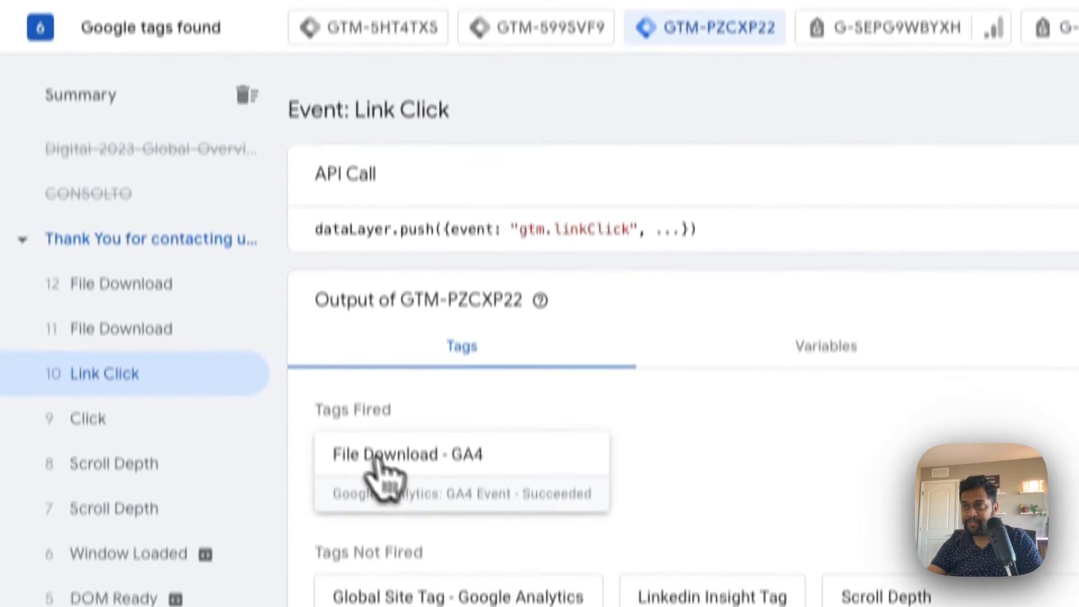
click(409, 555)
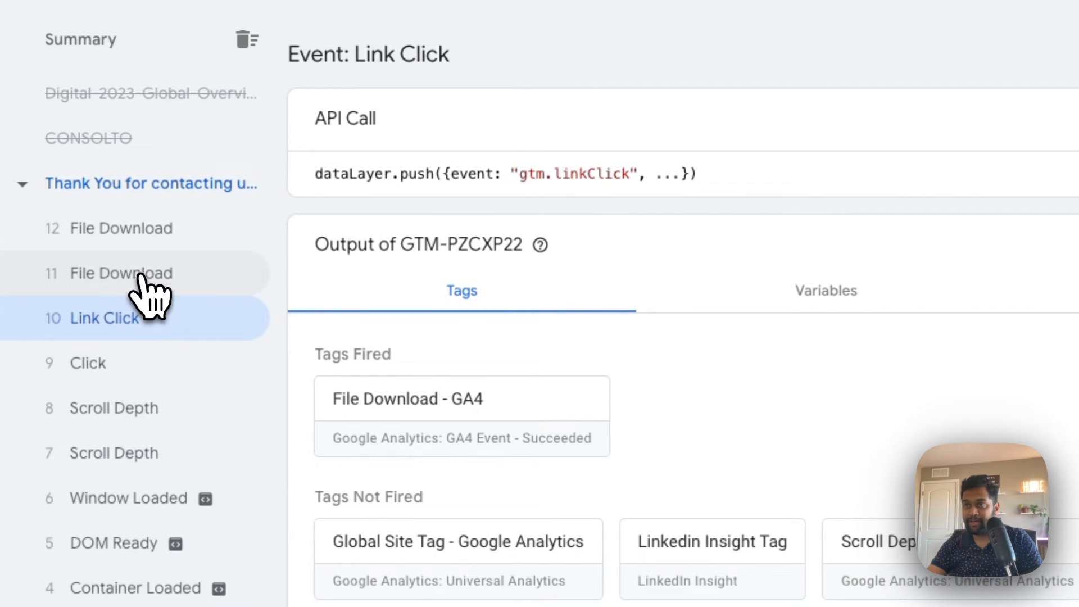
click(147, 296)
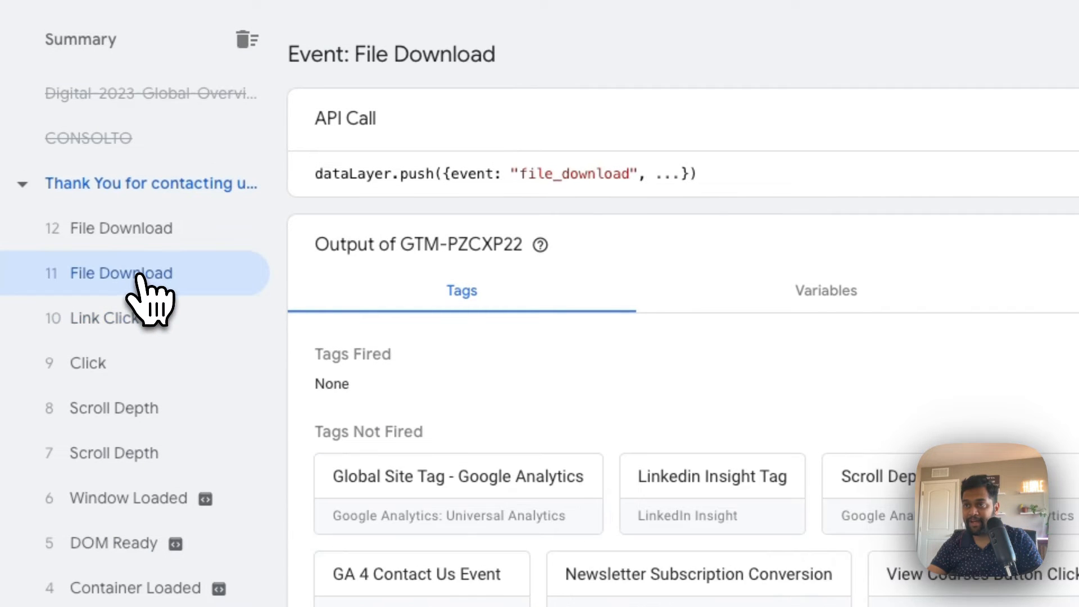
click(146, 225)
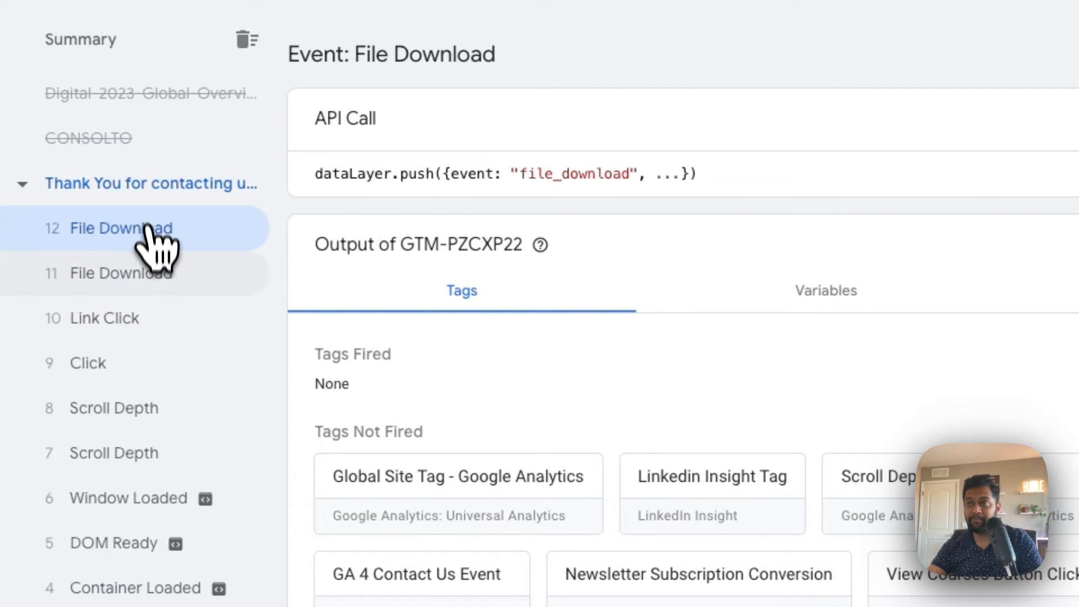
click(151, 275)
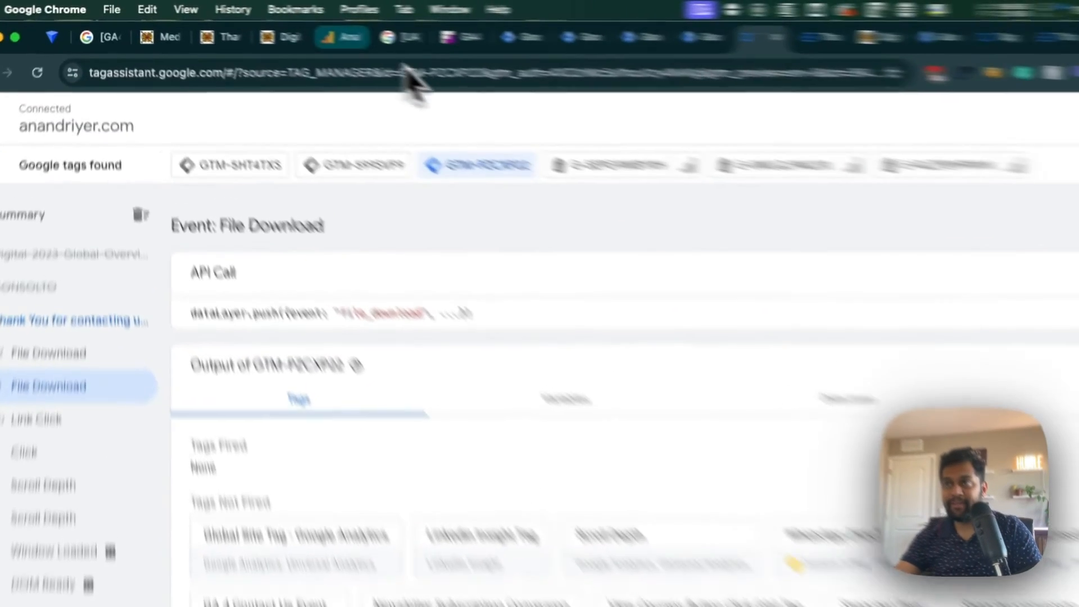
- Switch to GA4, close the file_download details and open the property's data streams from the admin settings
click(264, 25)
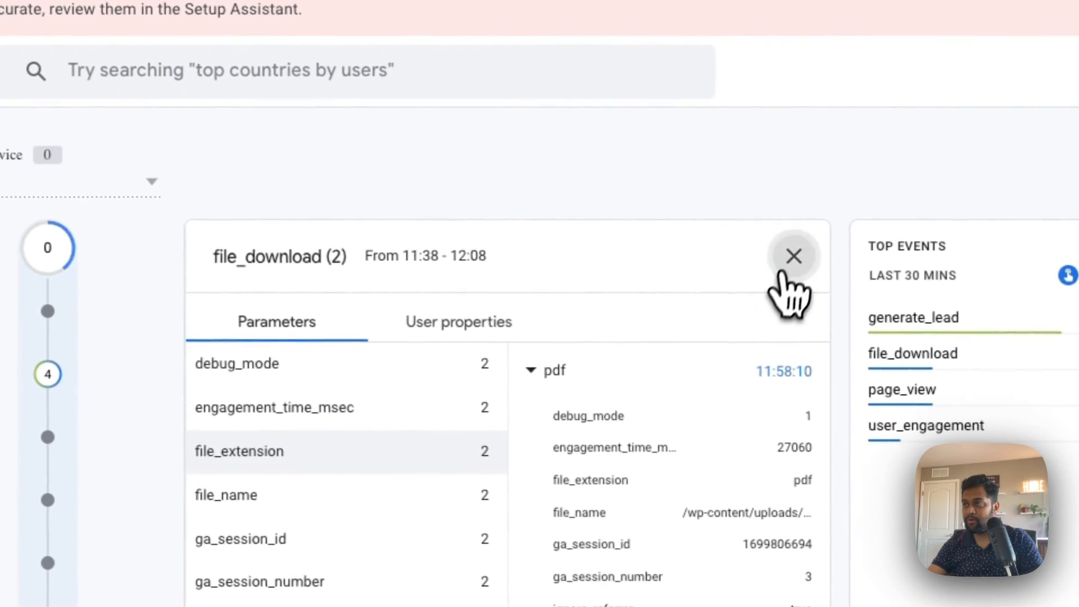
click(829, 270)
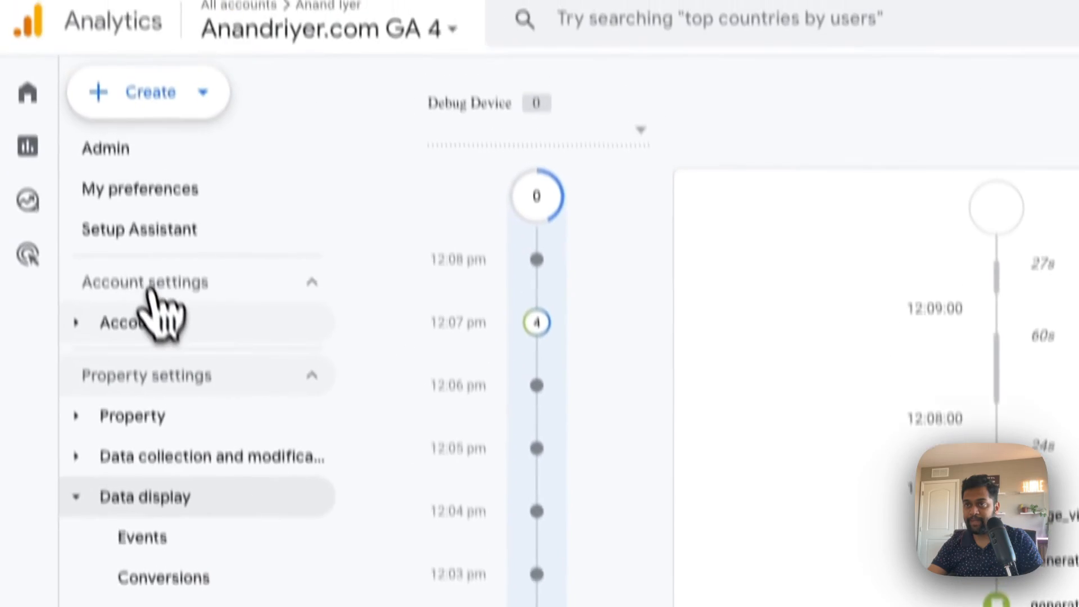
click(152, 208)
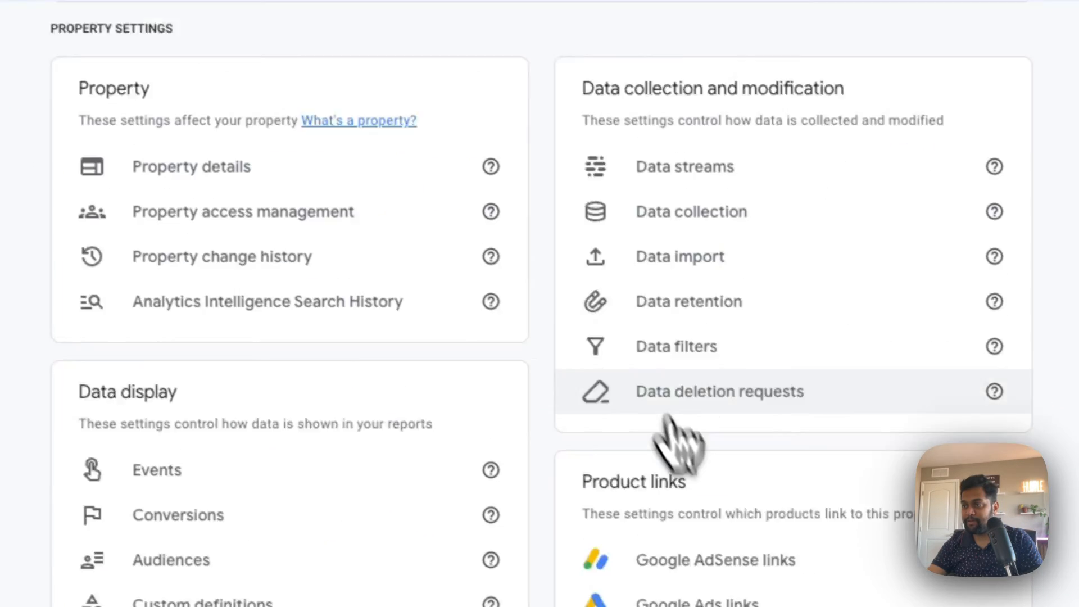
scroll(675, 439, down, 3)
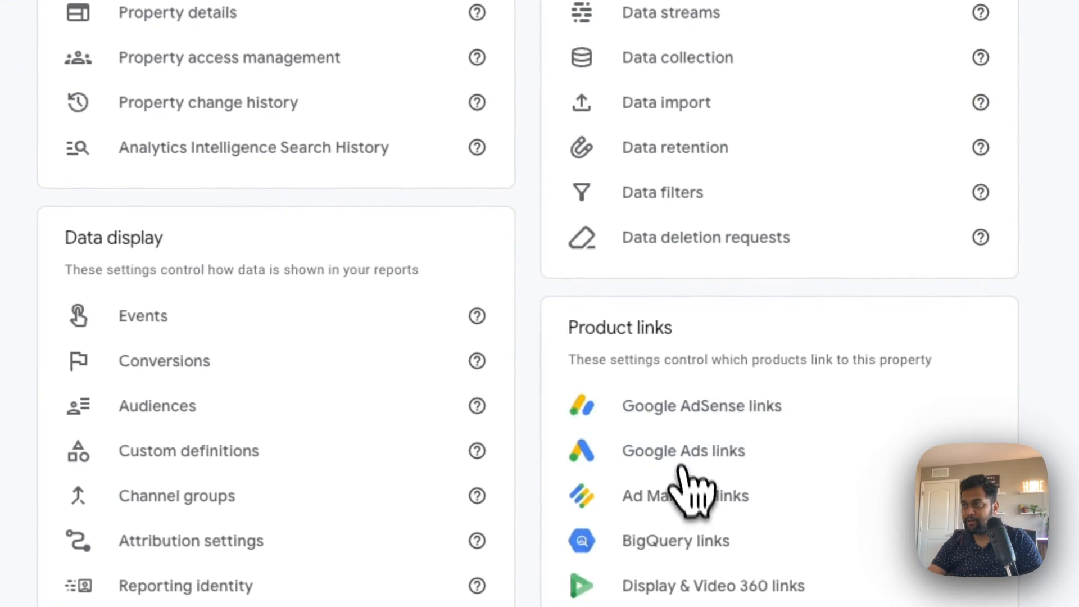
scroll(781, 340, up, 5)
click(739, 405)
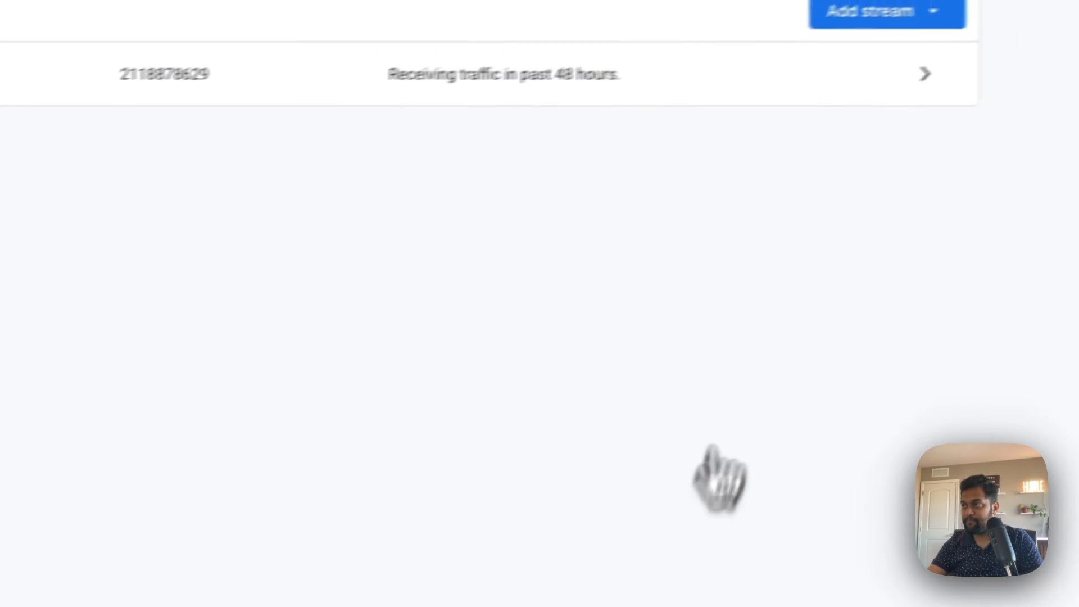
- Review the website stream's enhanced measurement settings, including file downloads, and close the stream details without making changes
click(596, 110)
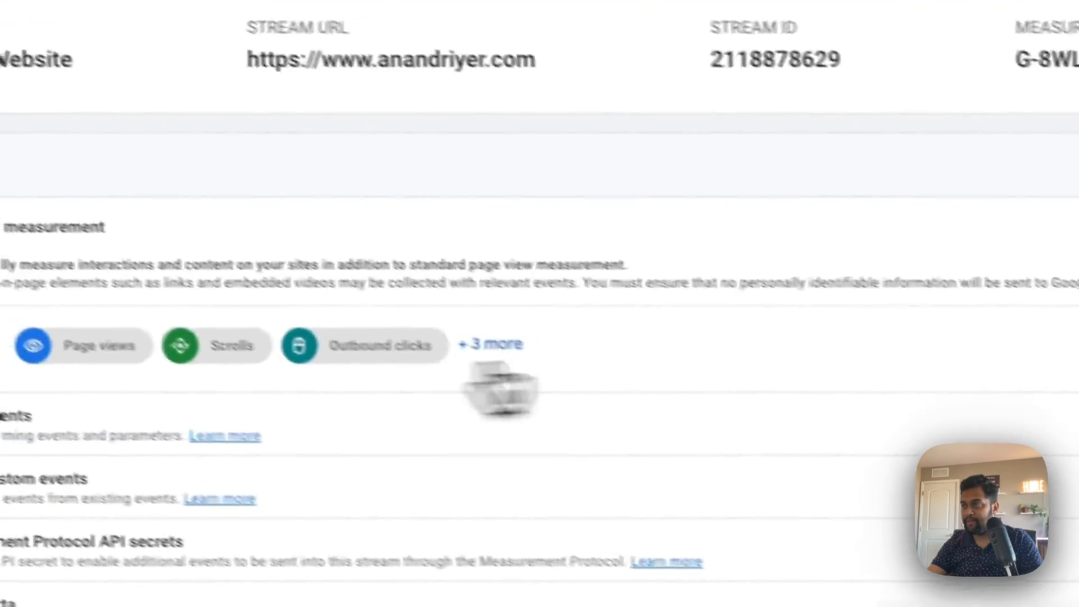
click(997, 422)
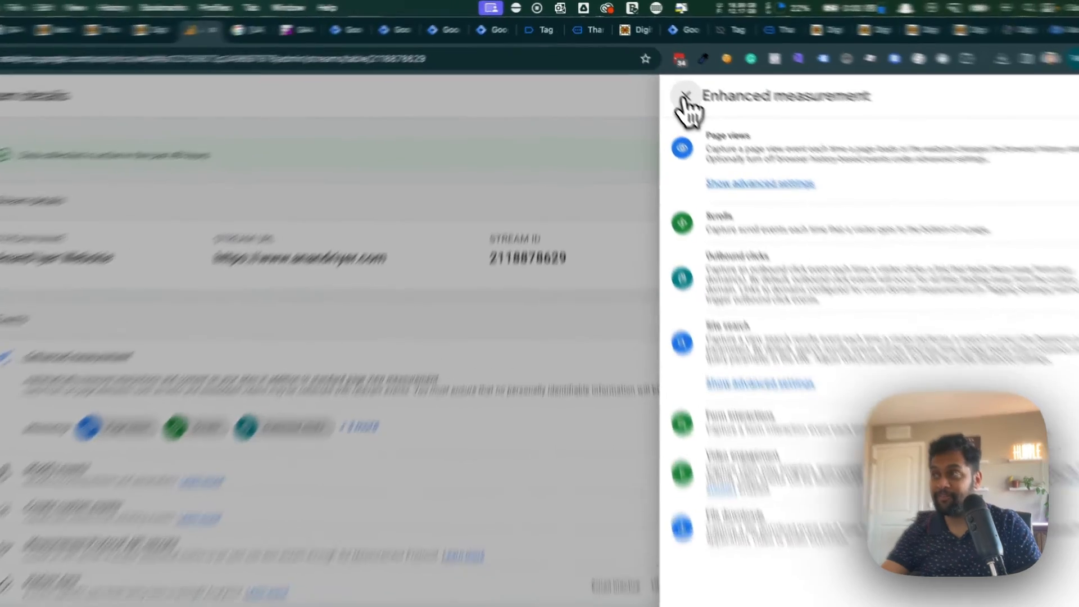
click(669, 81)
click(313, 163)
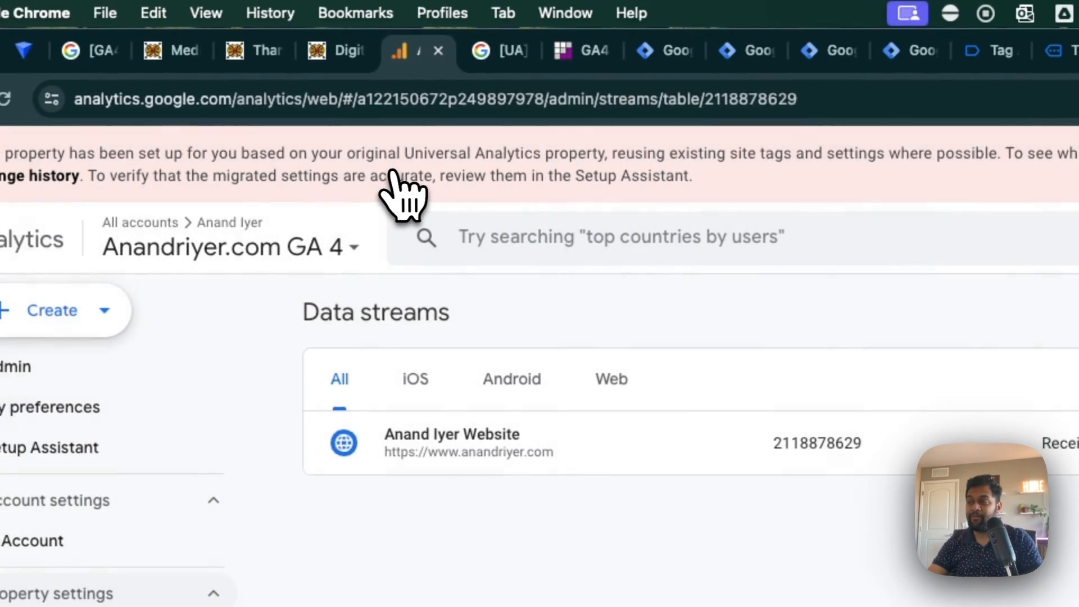